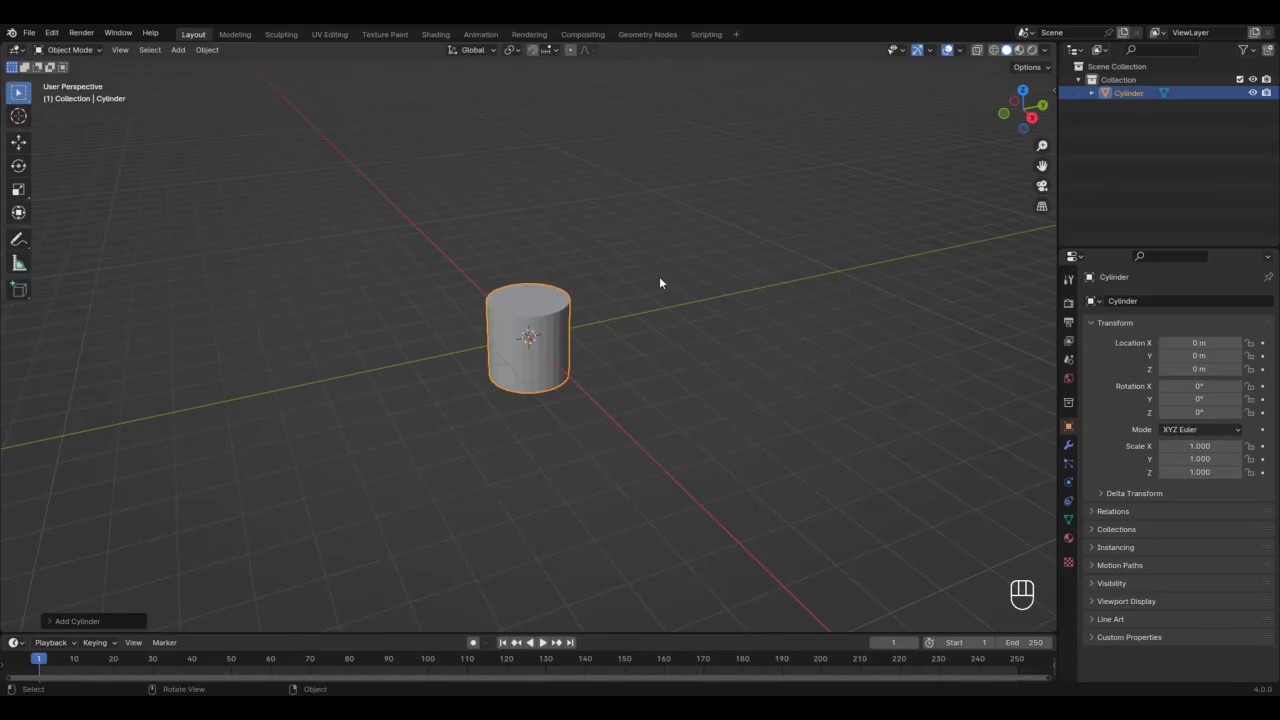
Add a Subdivision Surface modifier to the cylinder and set its viewport level to 2.
click(1069, 445)
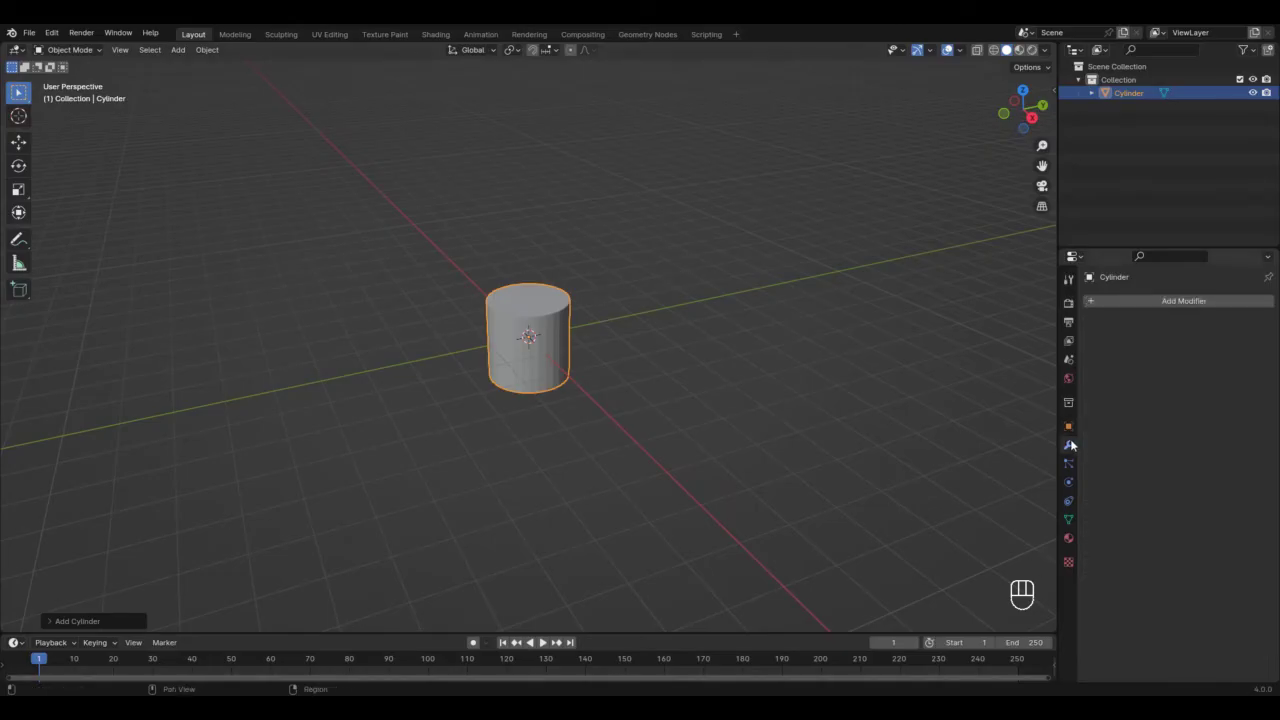
click(1136, 297)
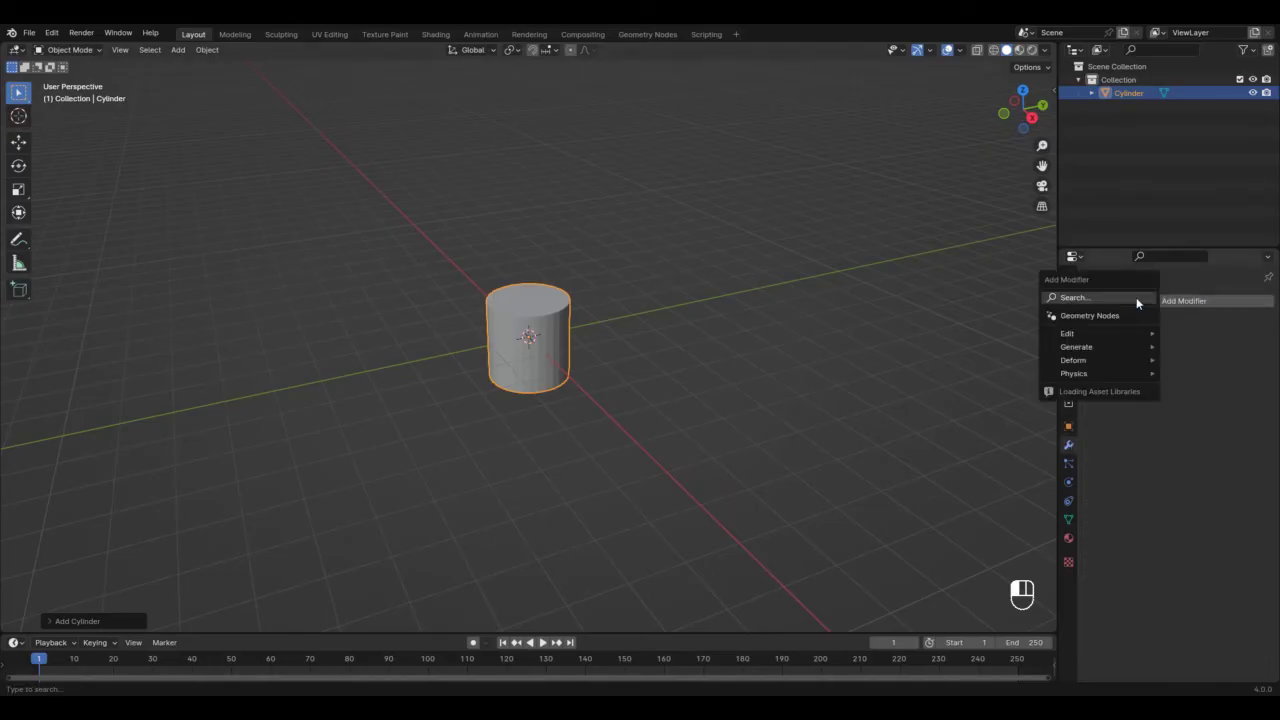
mouse_move(1102, 347)
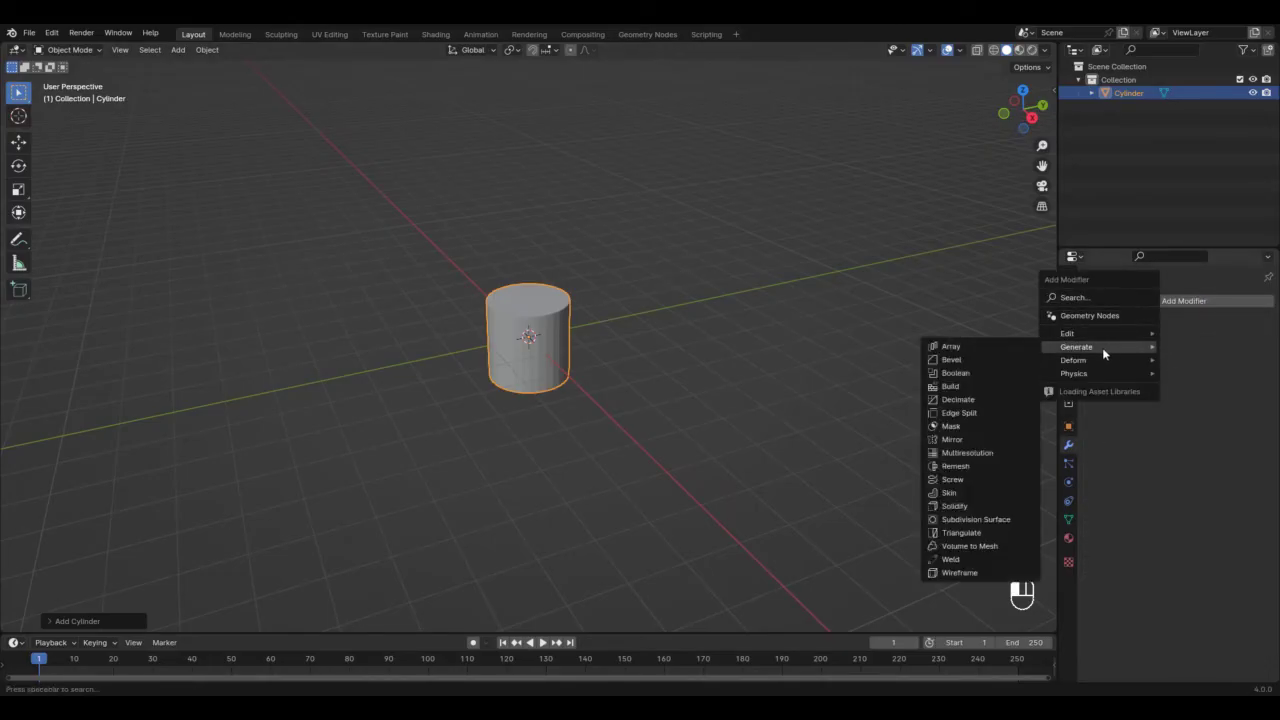
click(984, 519)
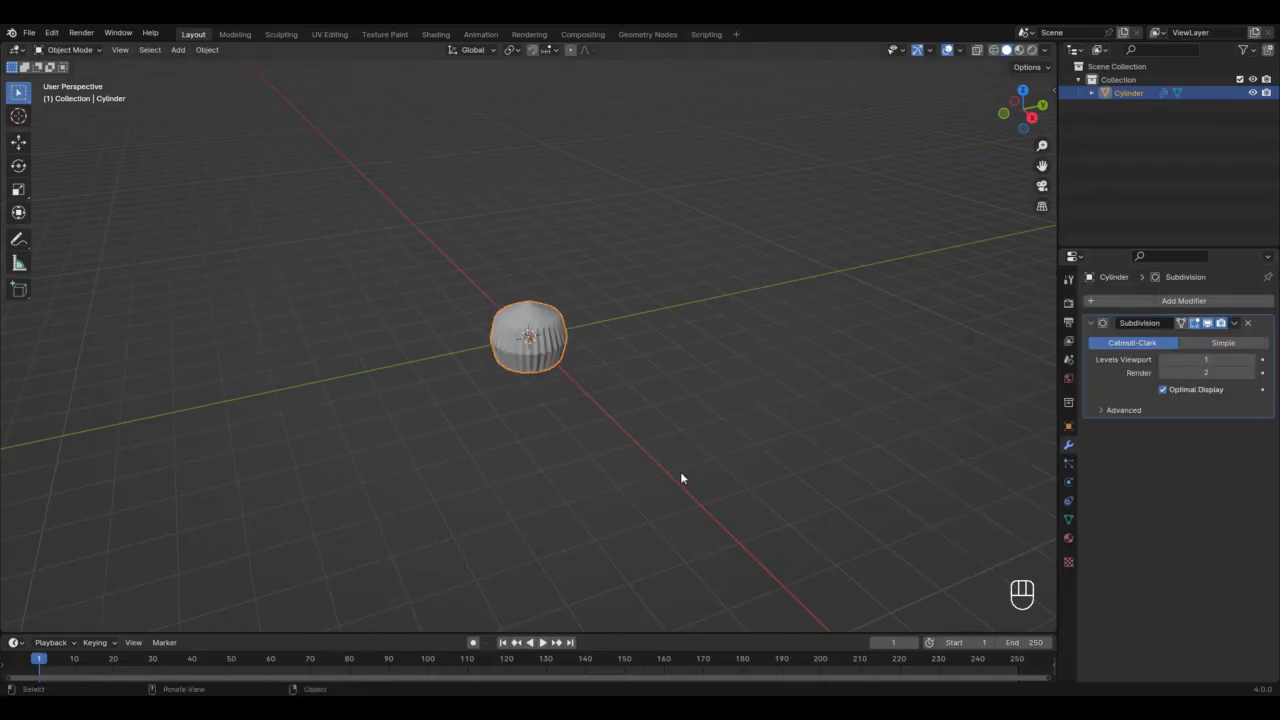
scroll(609, 329, up, 7)
shift+middle_drag(605, 330, 598, 359)
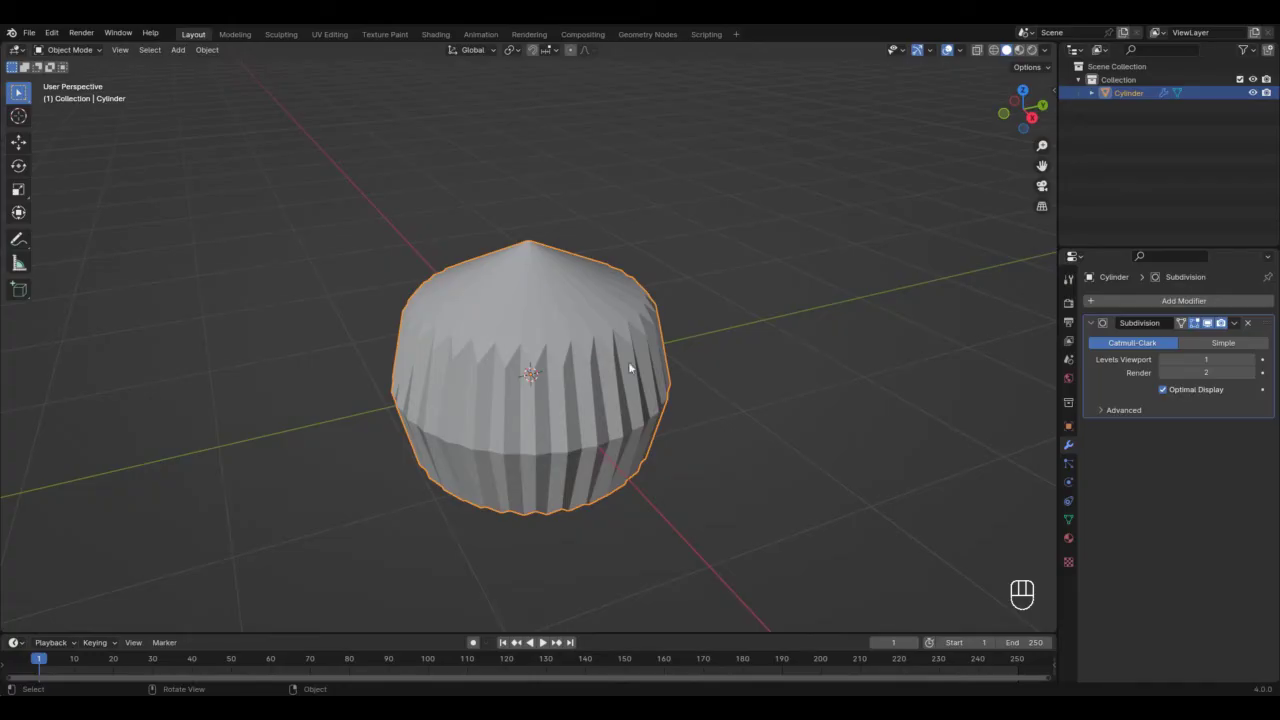
click(1250, 359)
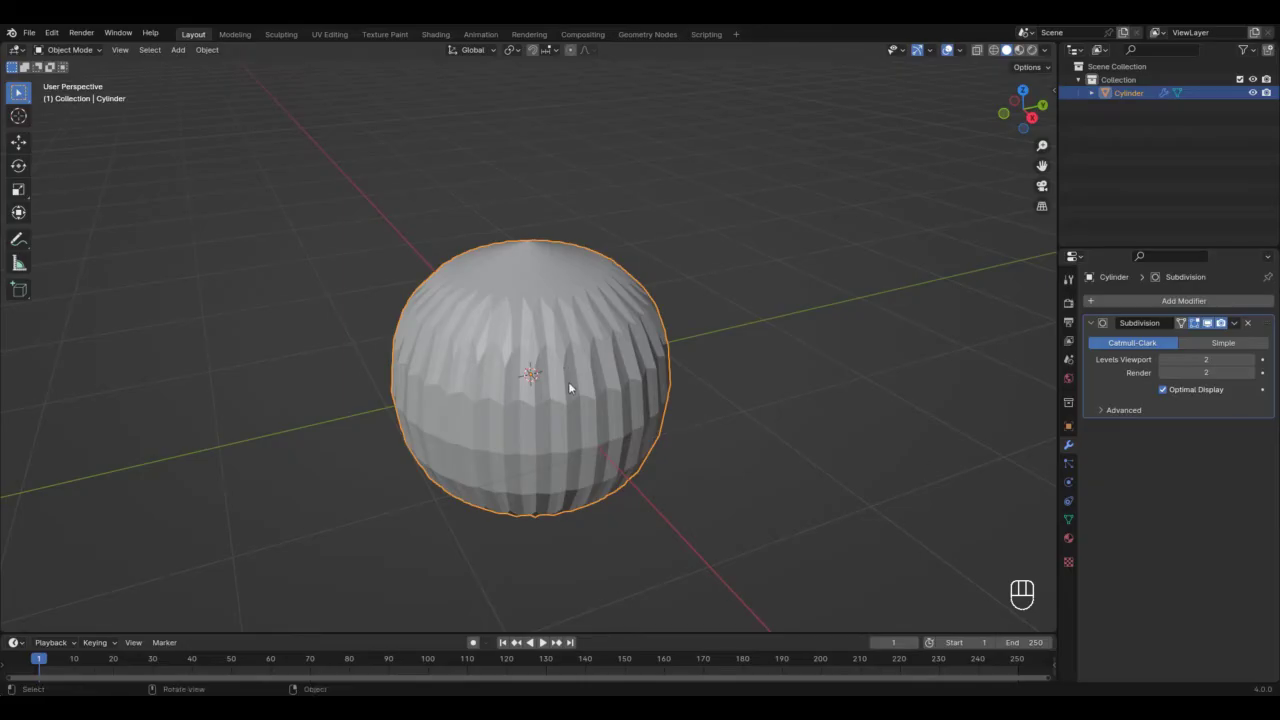
In Edit Mode, add a horizontal loop cut around the cylinder and slide it up close to the top edge.
key(Tab)
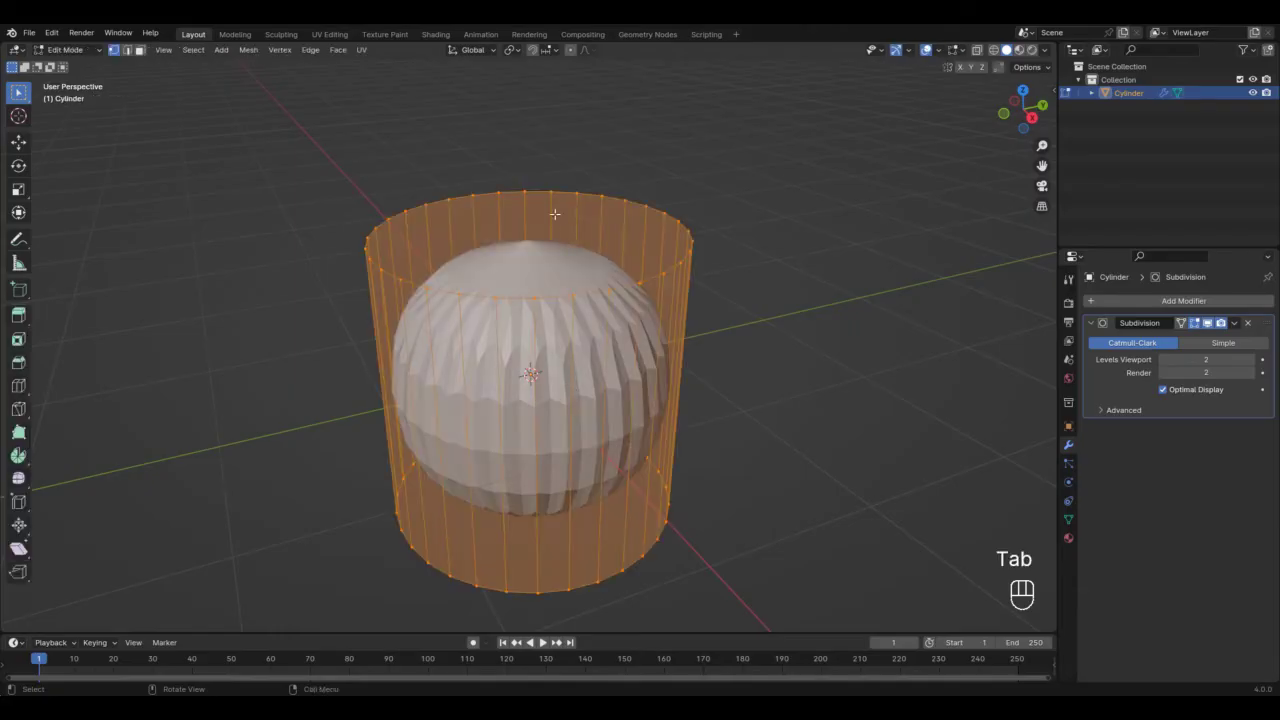
key(ctrl+r)
click(562, 350)
drag(569, 257, 566, 205)
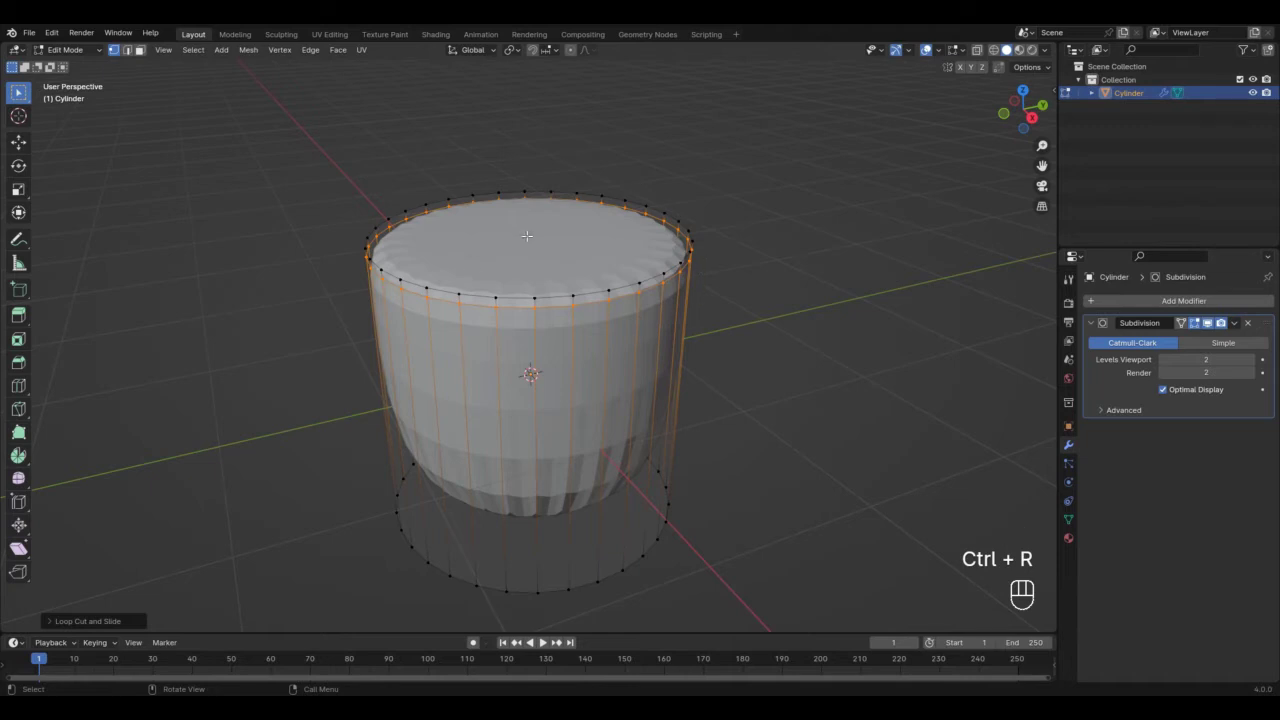
Inset the cylinder's top face by about 0.09 m and inspect the sharpened upper rim in Object Mode.
click(140, 49)
click(147, 154)
click(432, 238)
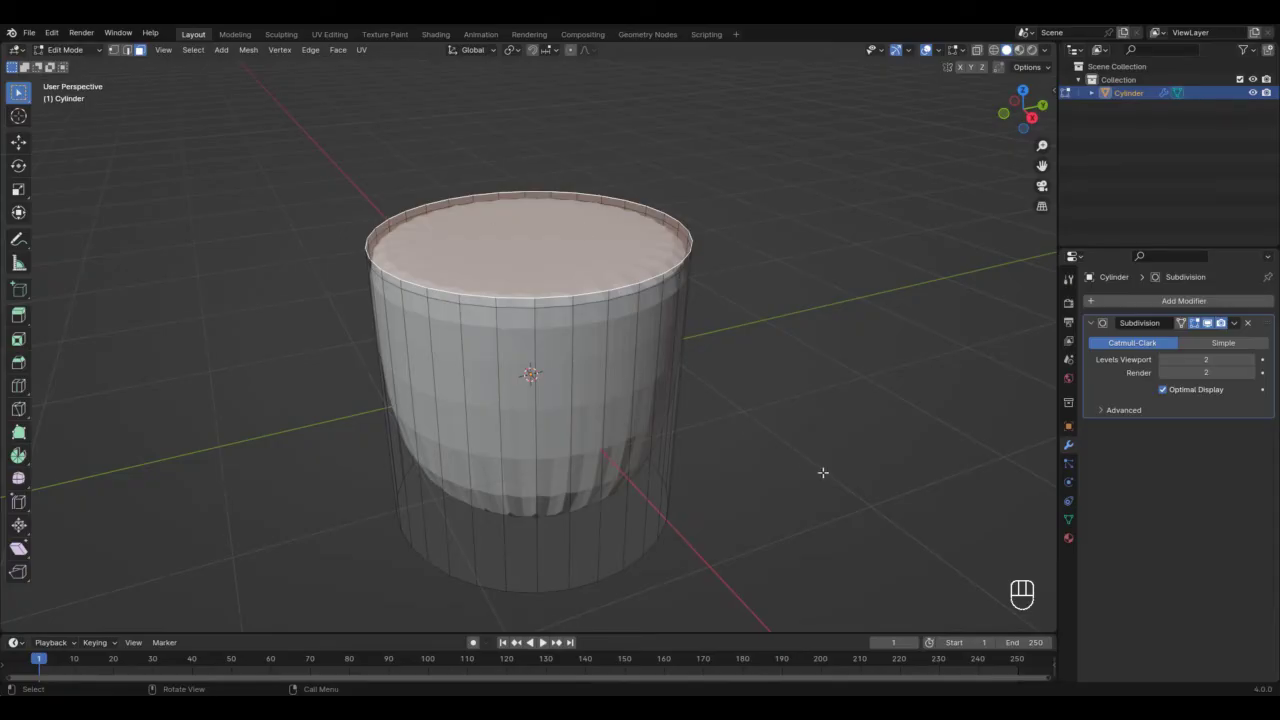
key(i)
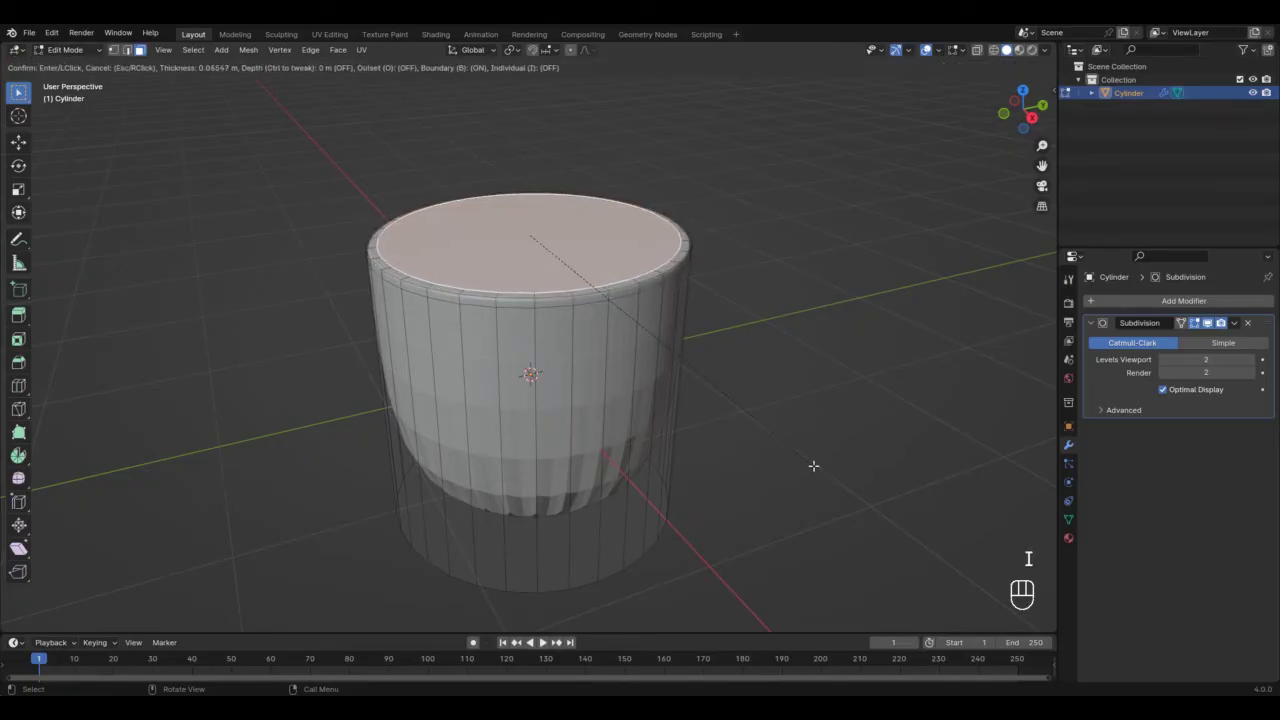
click(815, 464)
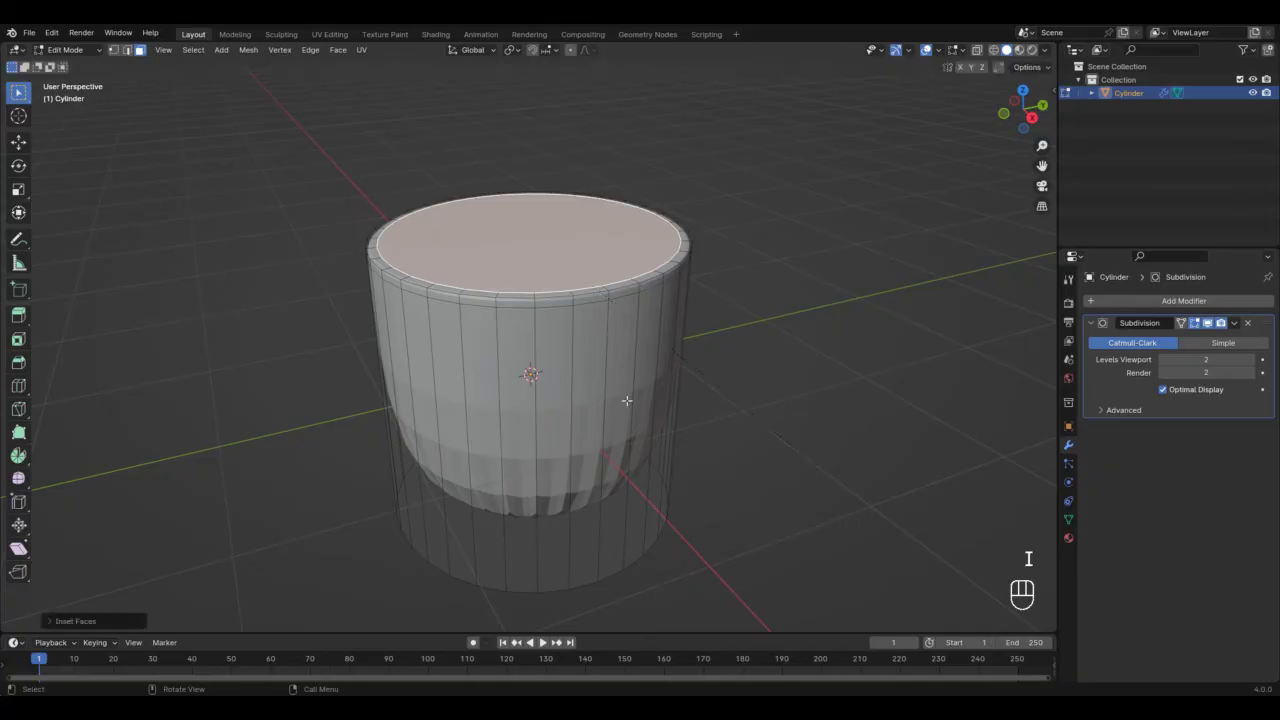
key(Tab)
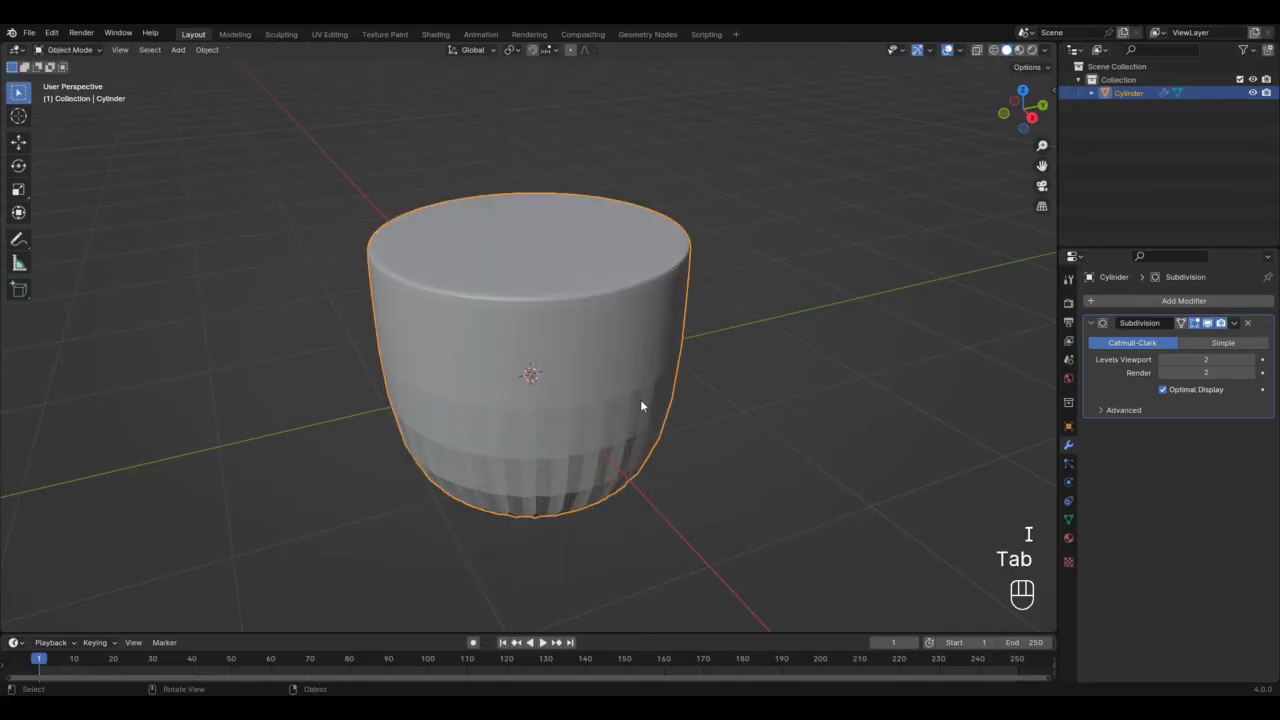
scroll(581, 326, up, 4)
mouse_move(564, 300)
shift+middle_down()
mouse_move(536, 284)
mouse_move(534, 349)
mouse_move(599, 331)
mouse_move(597, 374)
mouse_move(566, 250)
mouse_move(568, 283)
shift+middle_up()
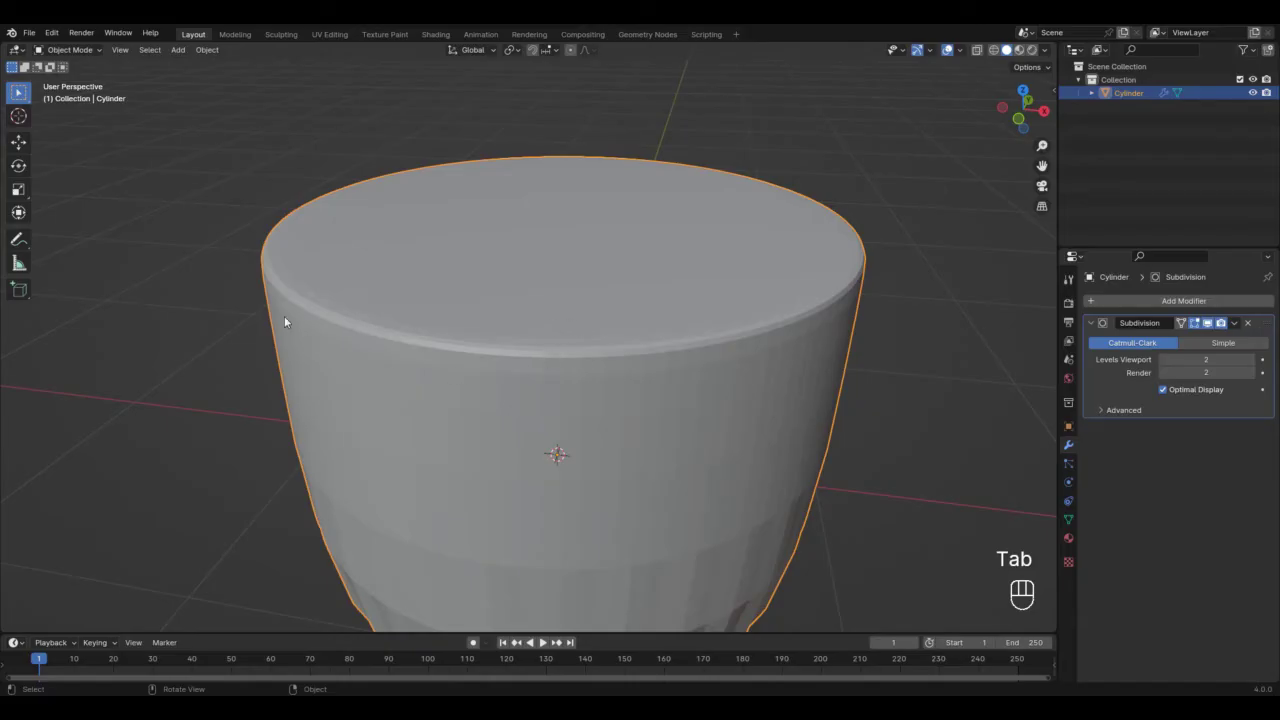
scroll(564, 337, down, 4)
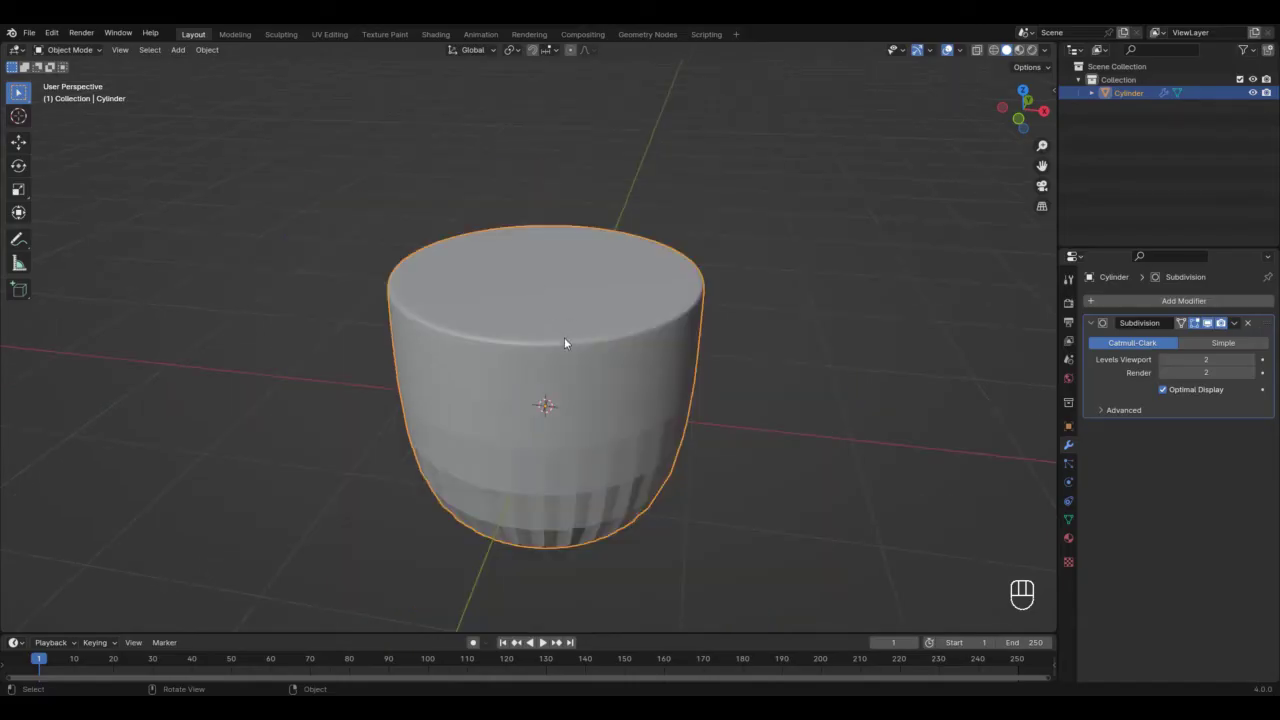
middle_drag(578, 421, 597, 380)
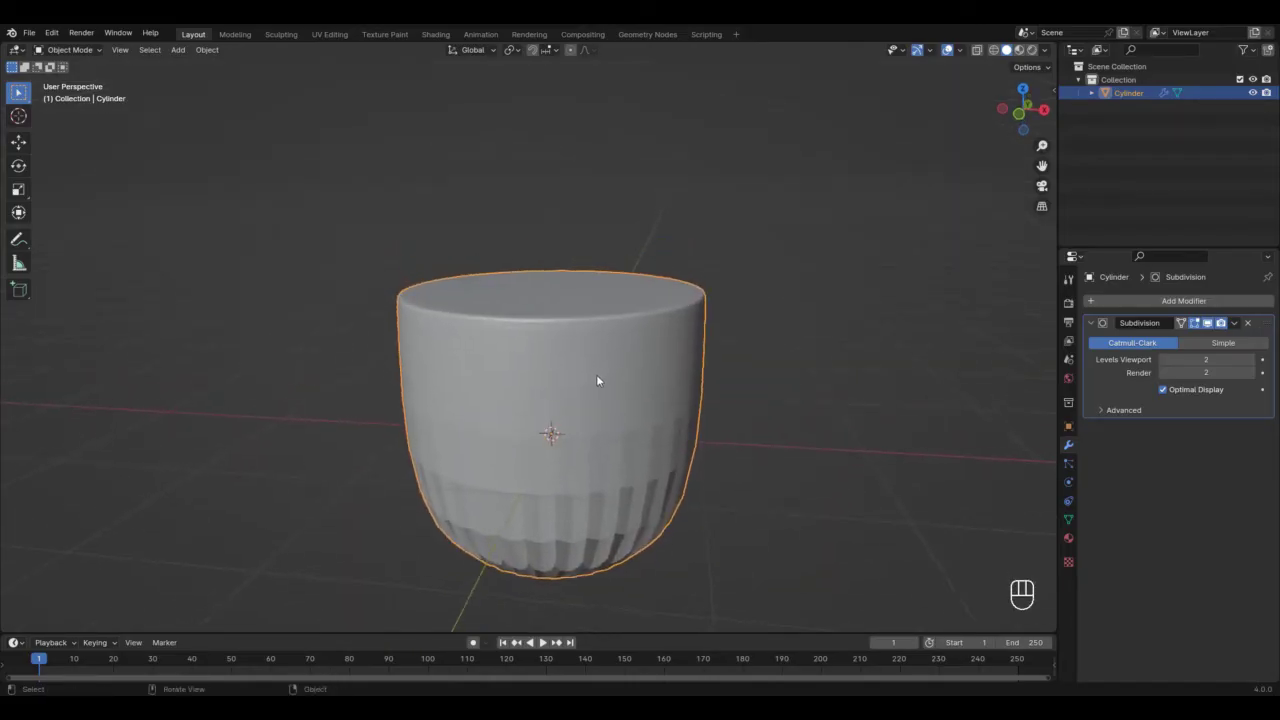
Bevel the cylinder's bottom edge loop with 2 segments and a width of about 0.056 m, and show the bevel settings.
key(Tab)
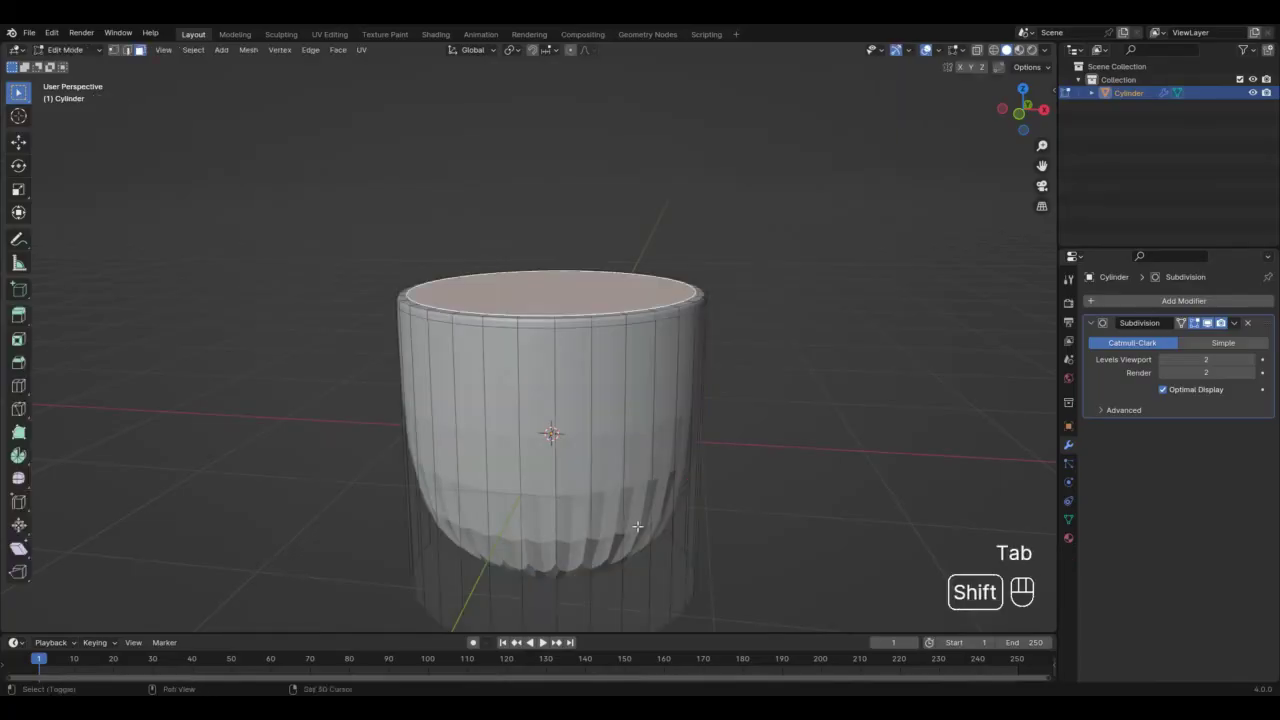
shift+middle_drag(627, 433, 627, 305)
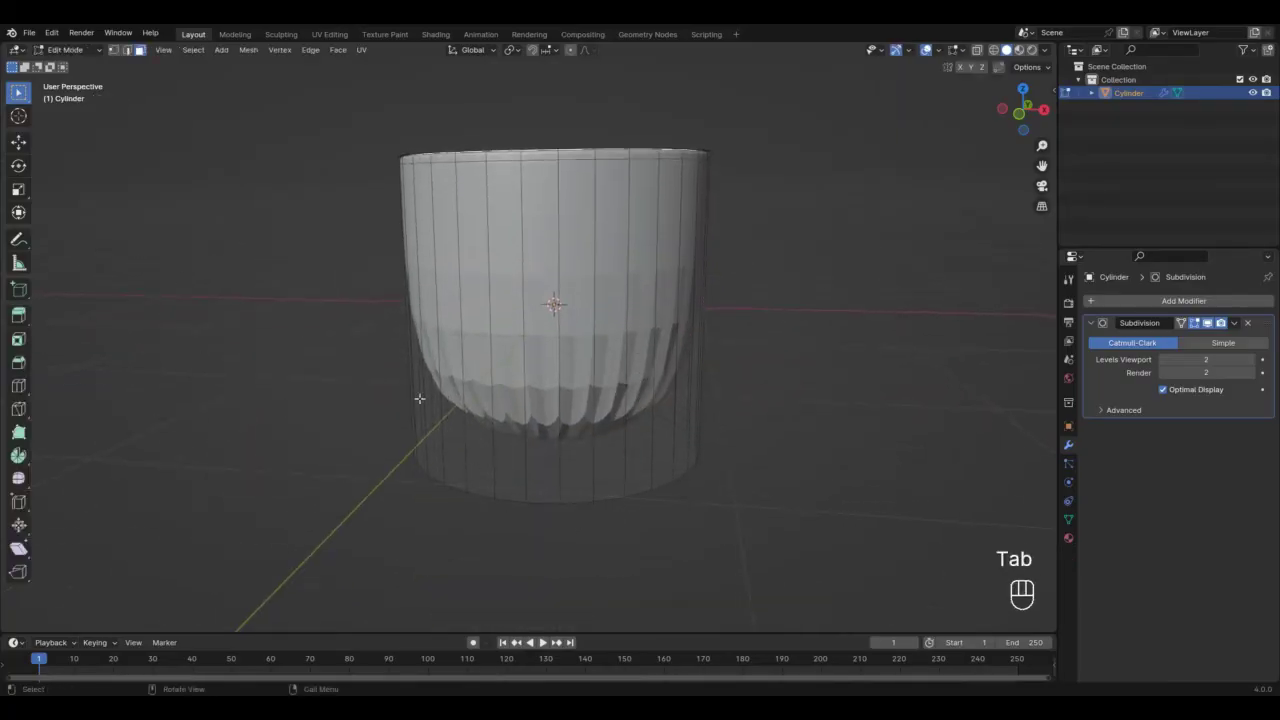
click(131, 52)
click(129, 51)
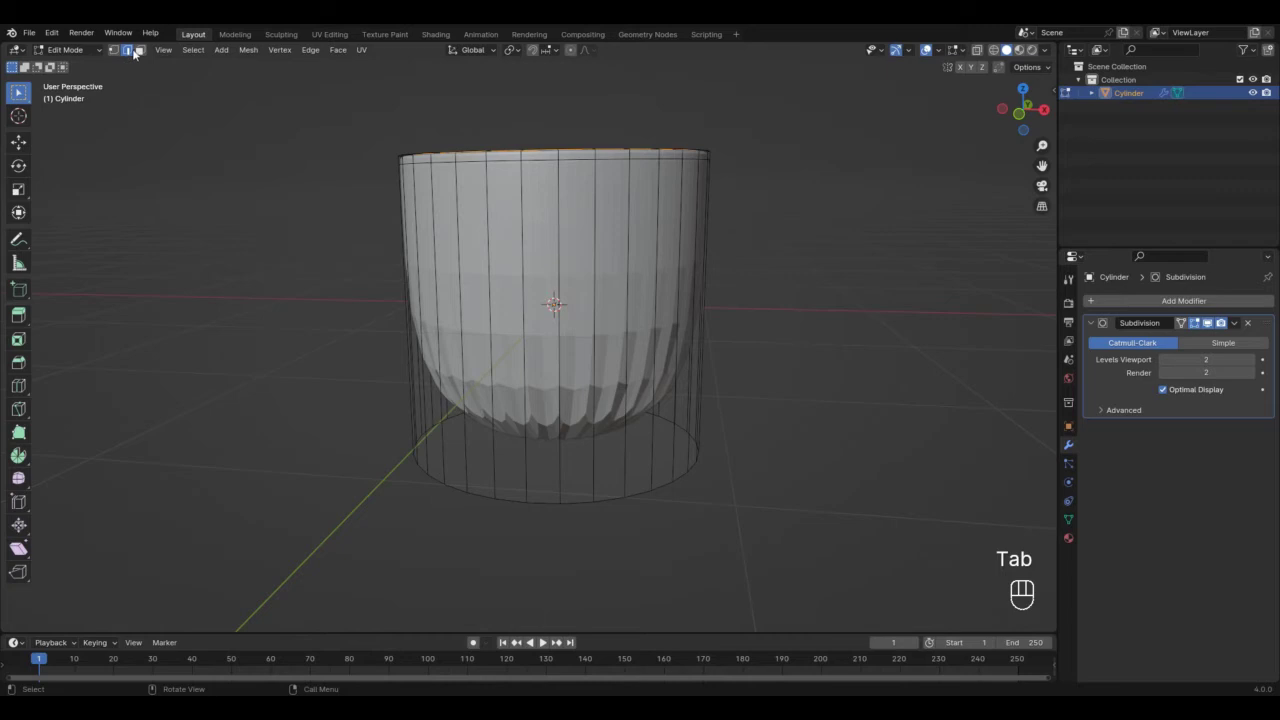
alt+click(548, 502)
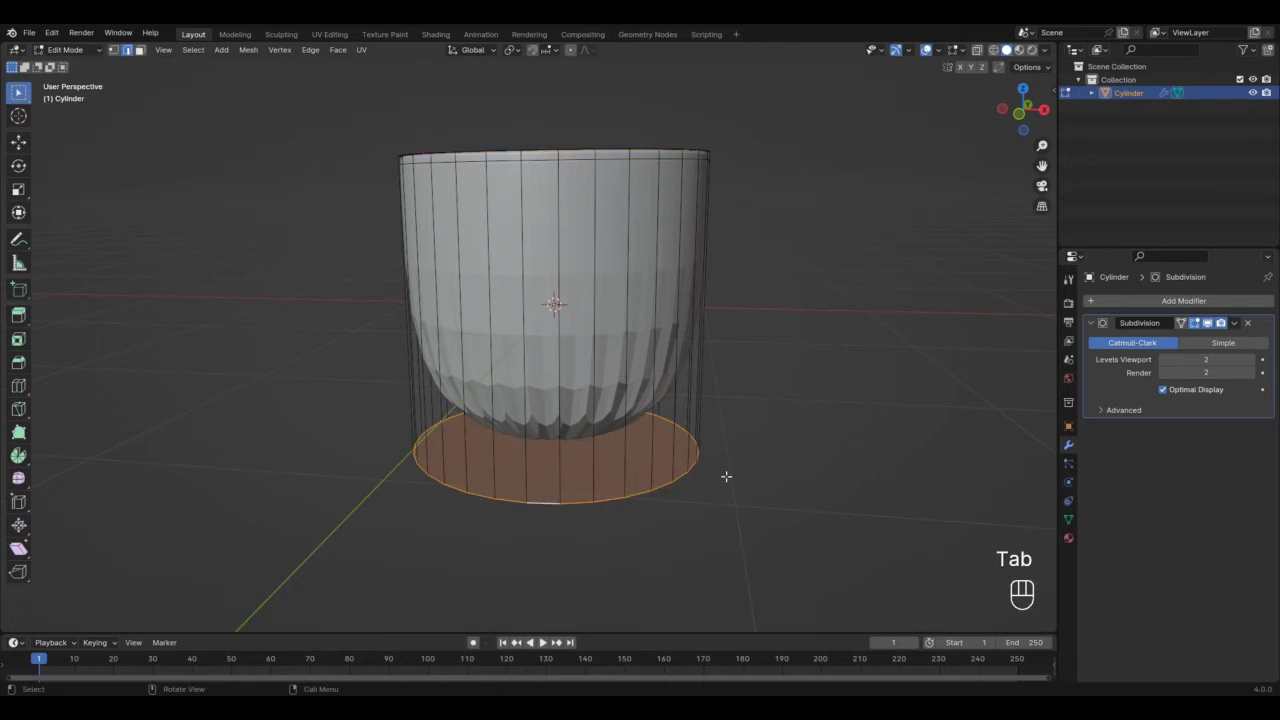
key(ctrl+b)
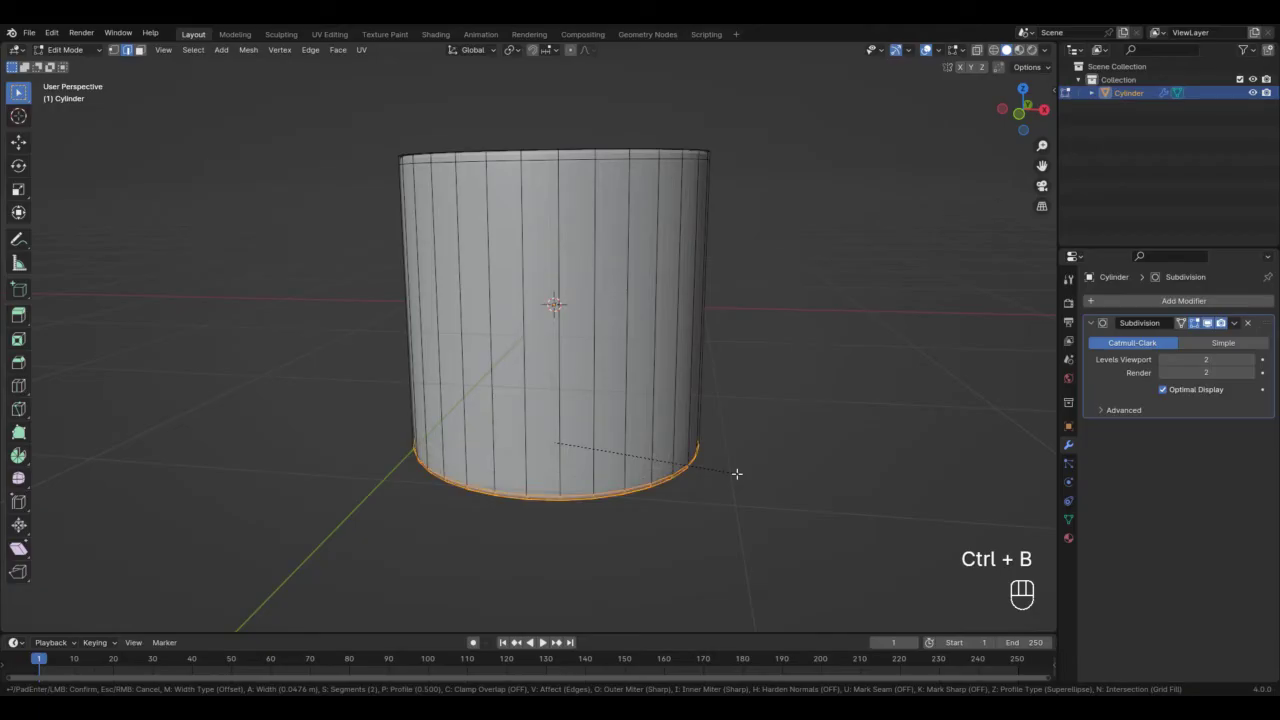
click(742, 473)
middle_drag(695, 555, 668, 462)
scroll(660, 465, up, 4)
click(48, 621)
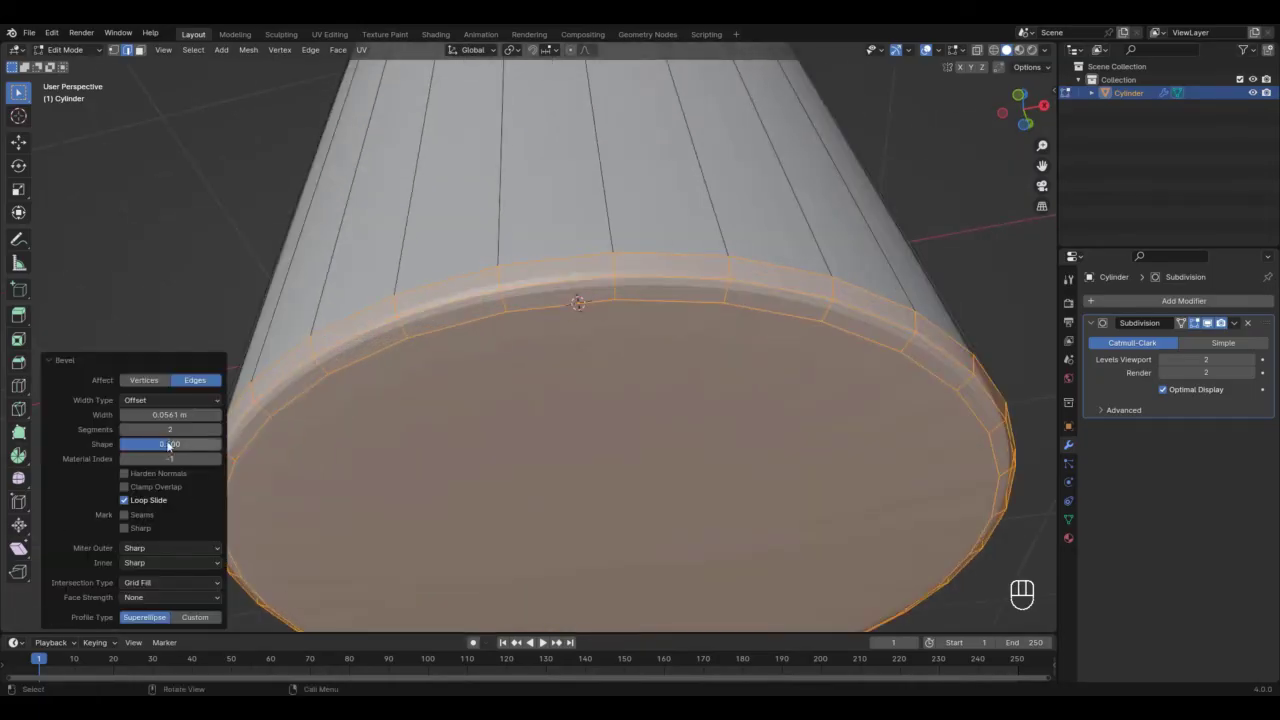
Set the bottom edge bevel's shape to 1.0 and look at the underside.
mouse_move(197, 449)
mouse_down()
mouse_move(122, 449)
mouse_move(222, 449)
mouse_up()
middle_drag(546, 397, 578, 240)
scroll(624, 402, down, 3)
shift+middle_drag(503, 331, 500, 70)
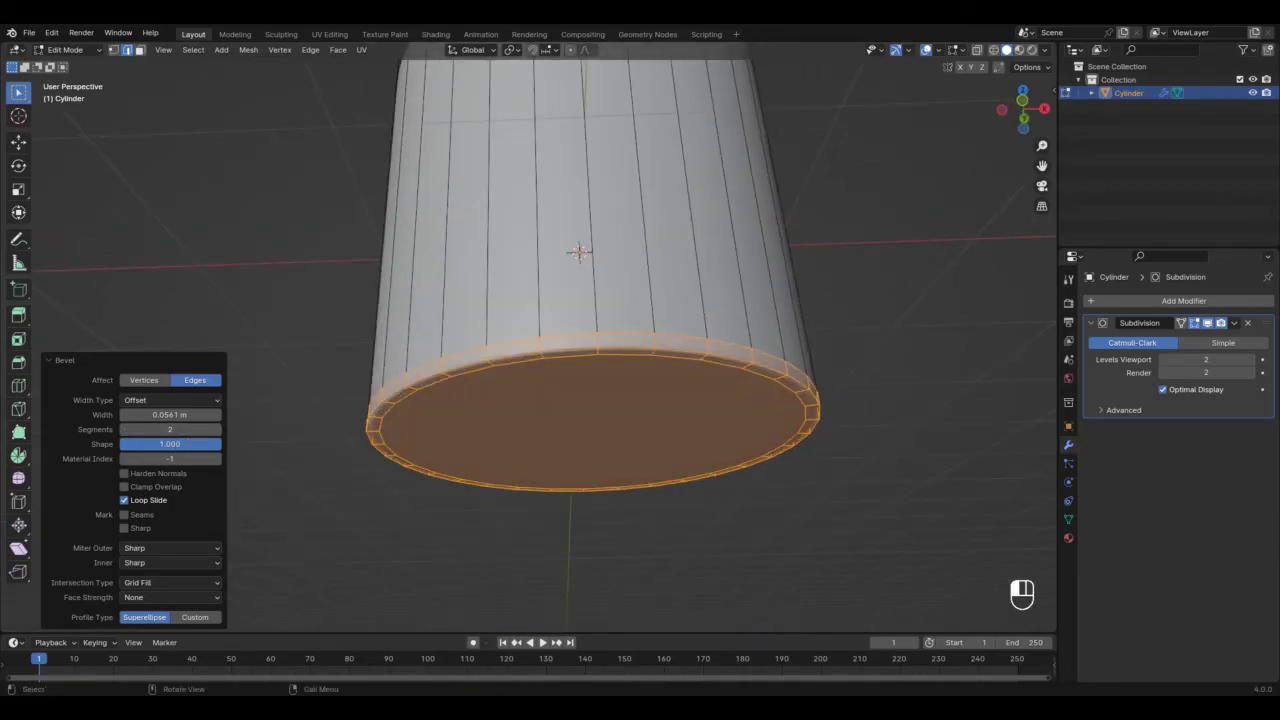
Set the bottom edge bevel's shape to 0.5 and its width to 0.0421 m, and return to Object Mode.
click(191, 444)
text(0.5)
key(Return)
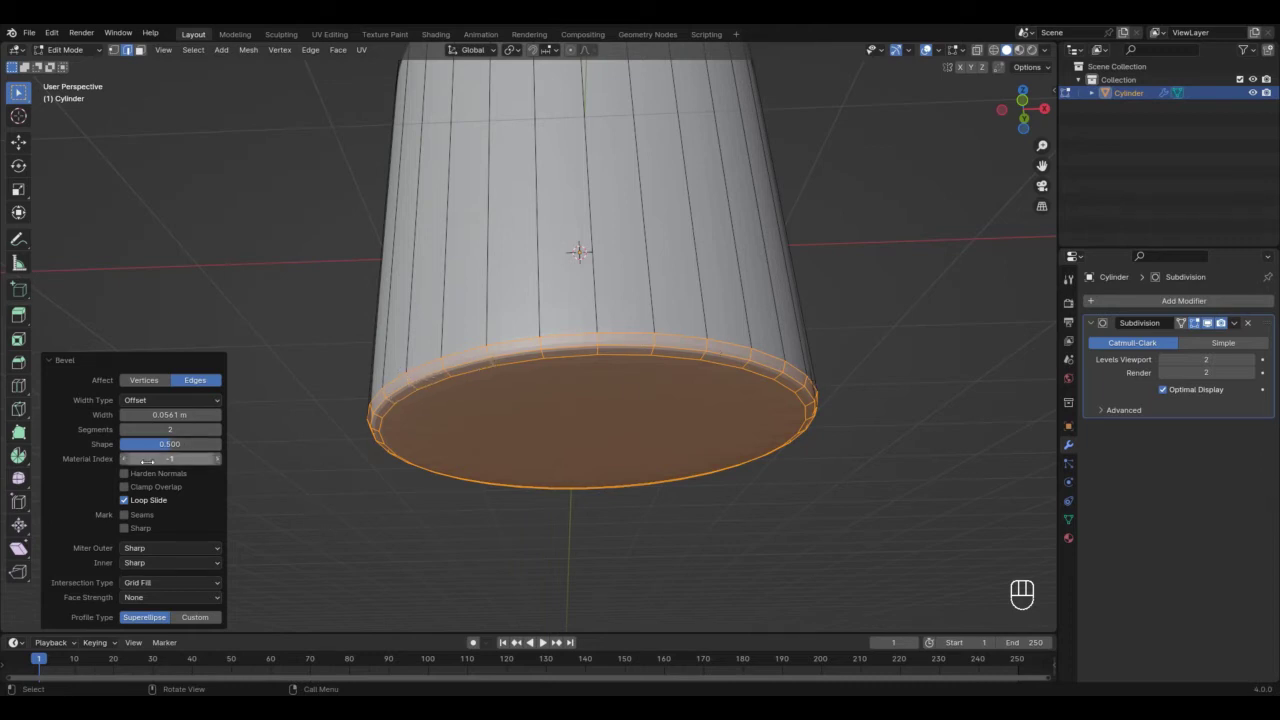
shift+drag(170, 414, 112, 414)
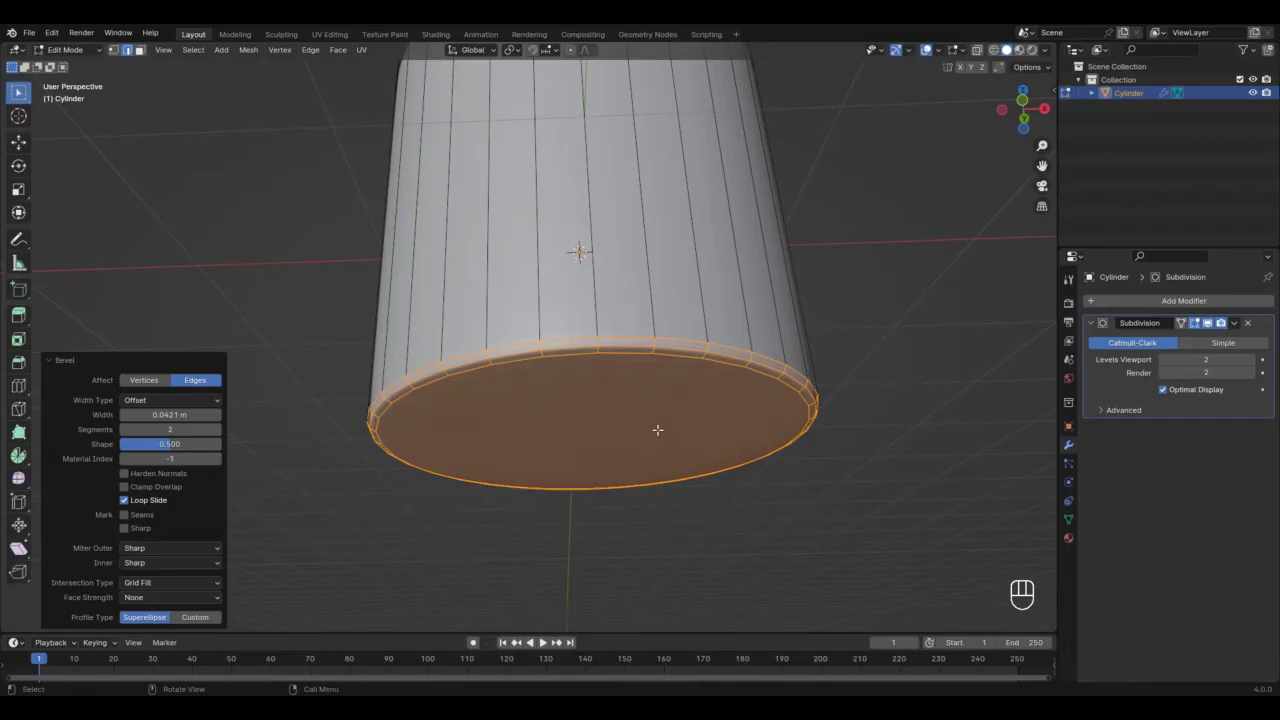
key(Tab)
middle_drag(623, 257, 623, 354)
scroll(600, 390, down, 3)
middle_drag(586, 423, 585, 460)
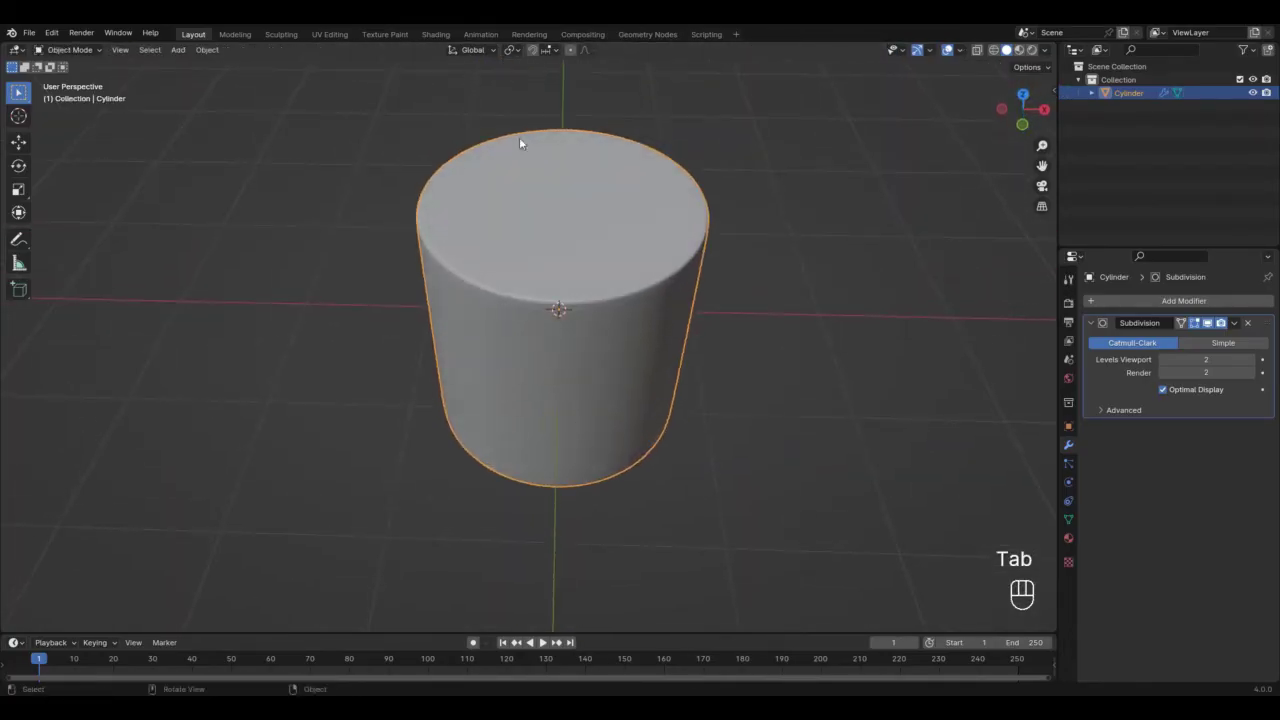
Move the cylinder about 3.29 m along the X axis, away from the world origin.
scroll(610, 295, down, 3)
key(g)
key(x)
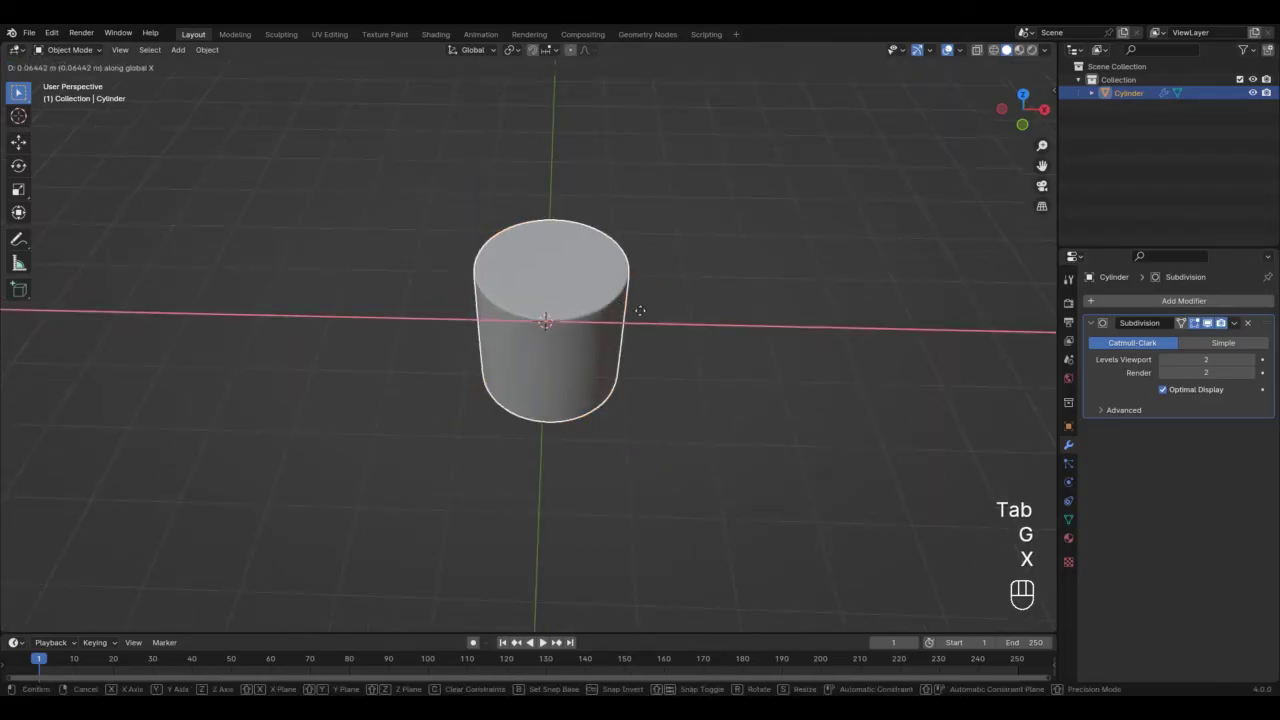
click(858, 311)
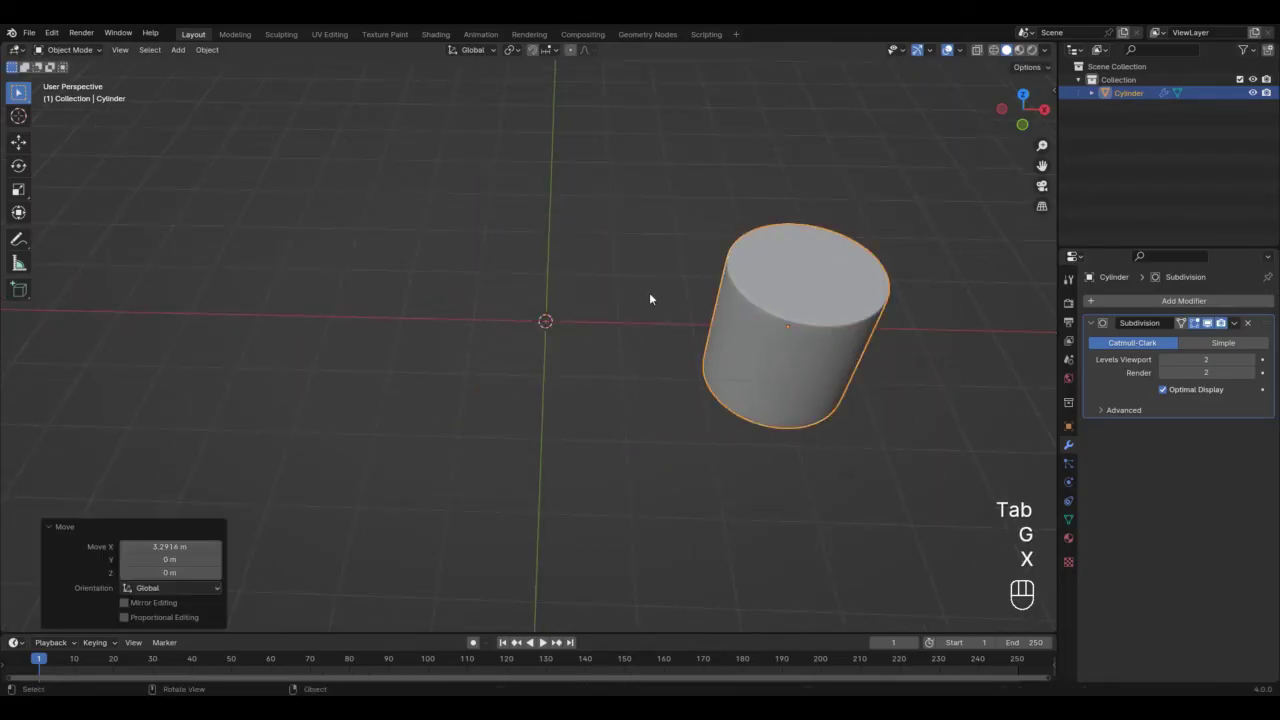
Add a second mesh cylinder at the world origin with 32 vertices, 1 m radius and 2 m depth.
key(shift+a)
mouse_move(649, 296)
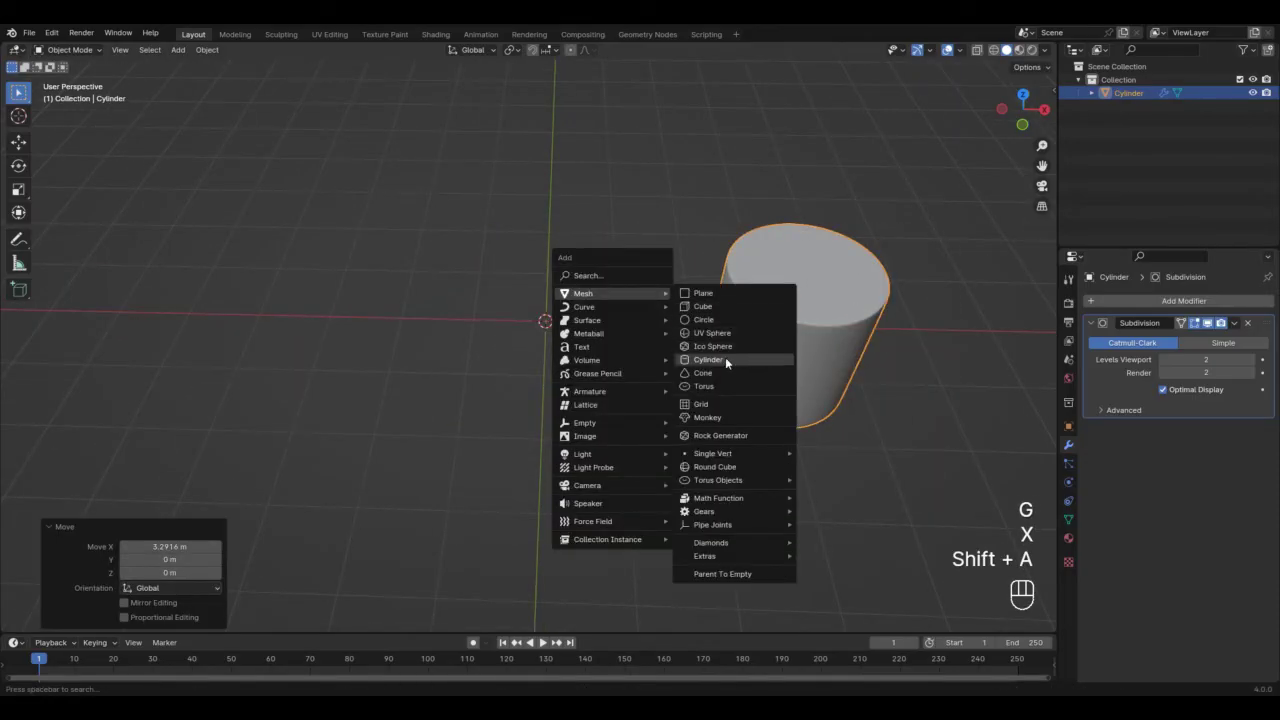
click(722, 353)
shift+middle_drag(580, 403, 526, 443)
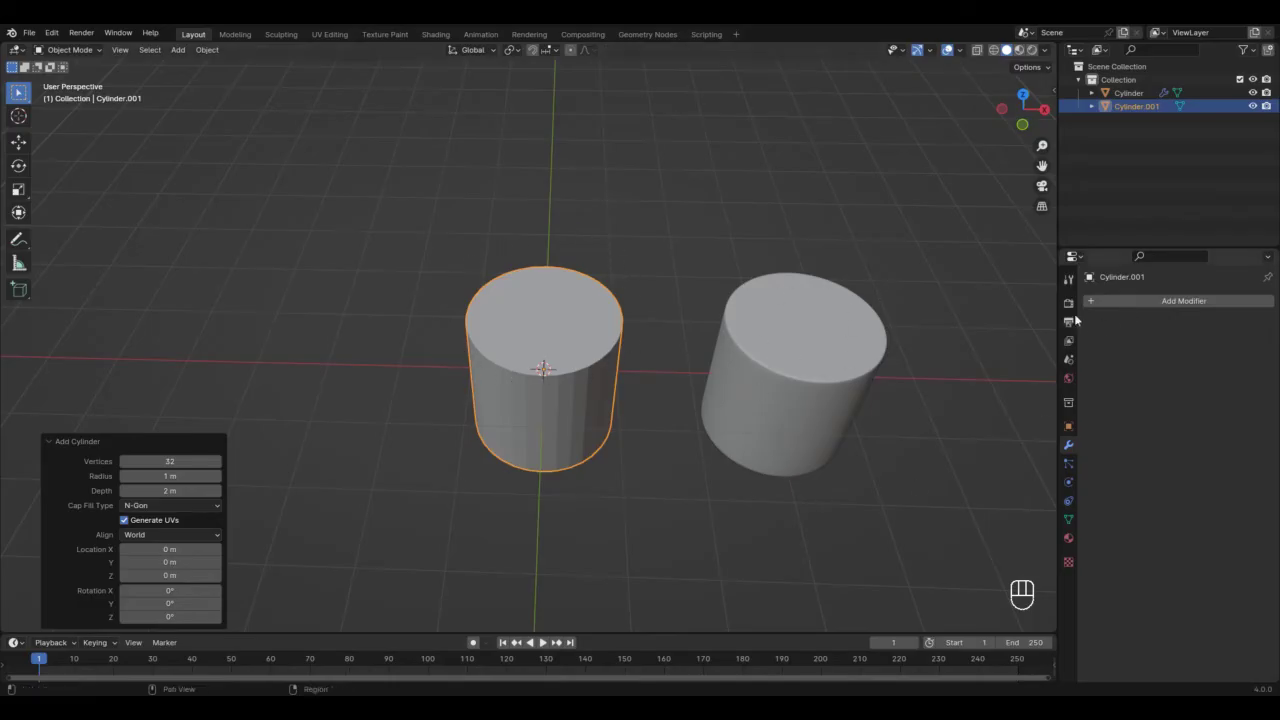
Give the new cylinder a Subdivision Surface modifier with a viewport level of 2.
click(1192, 303)
mouse_move(1198, 299)
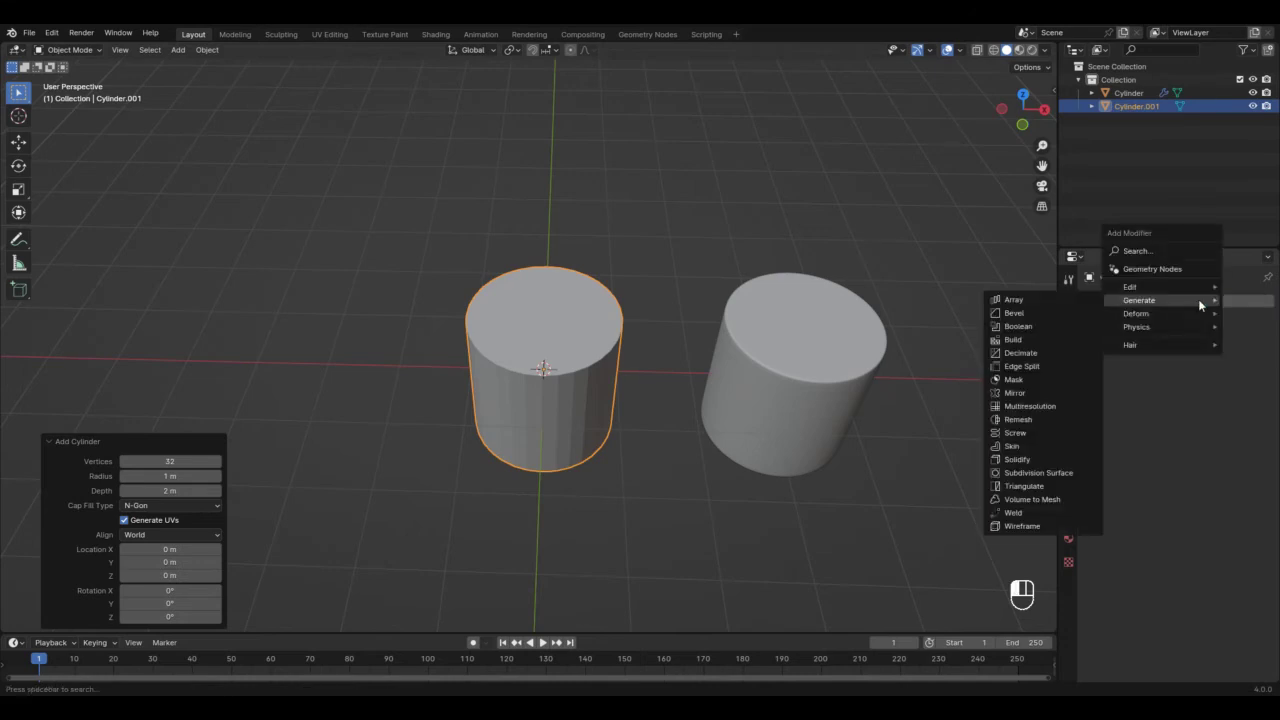
click(1057, 473)
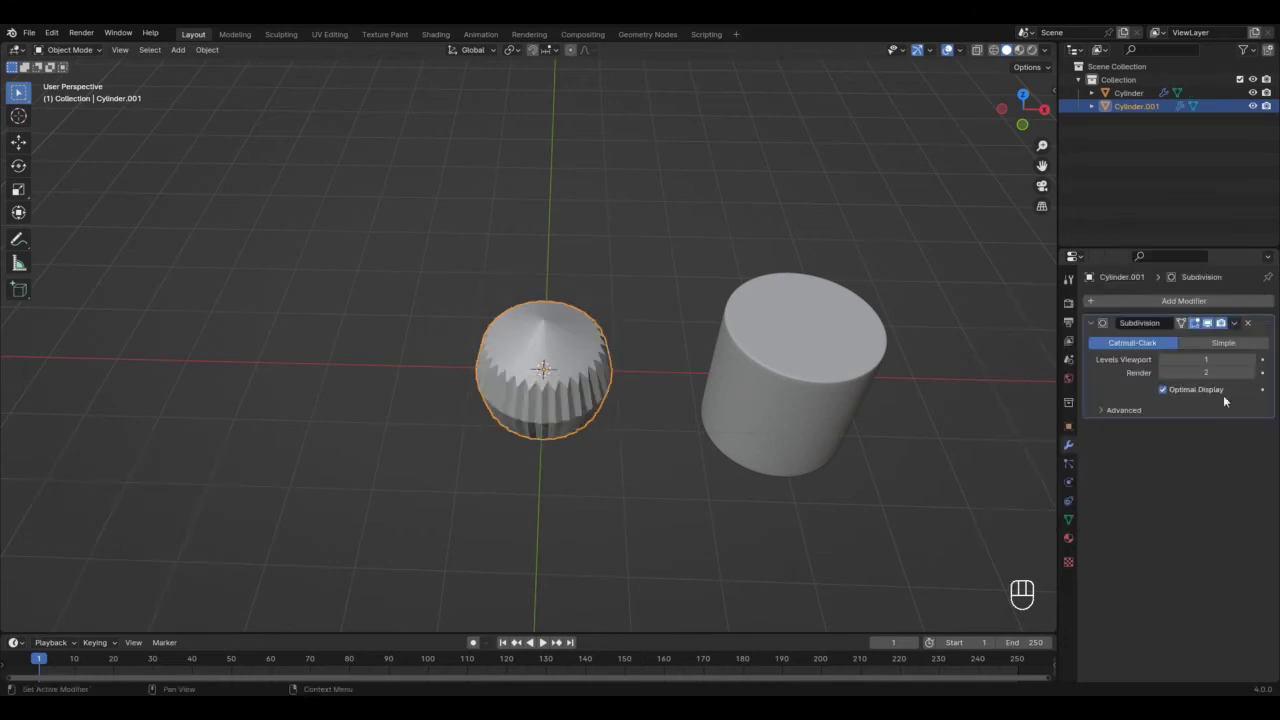
click(1250, 359)
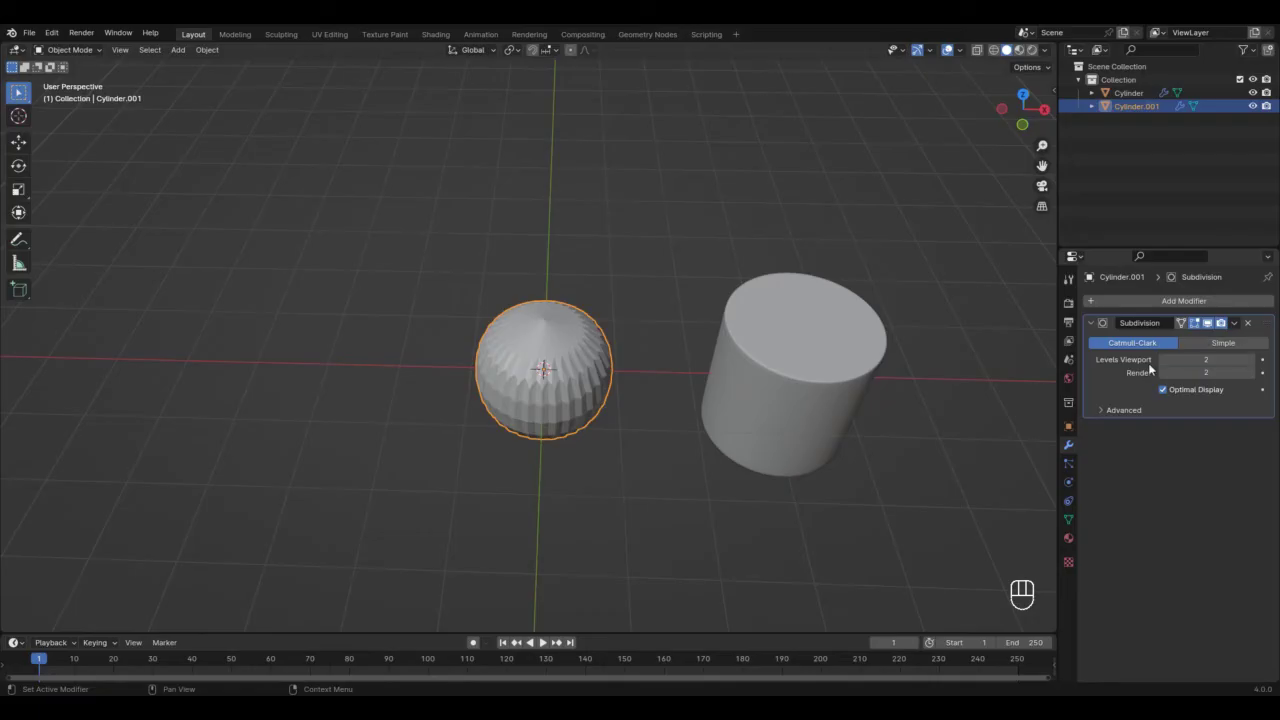
Add a Bevel modifier to the new cylinder and place it above the Subdivision modifier in the stack.
click(1190, 299)
mouse_move(1191, 298)
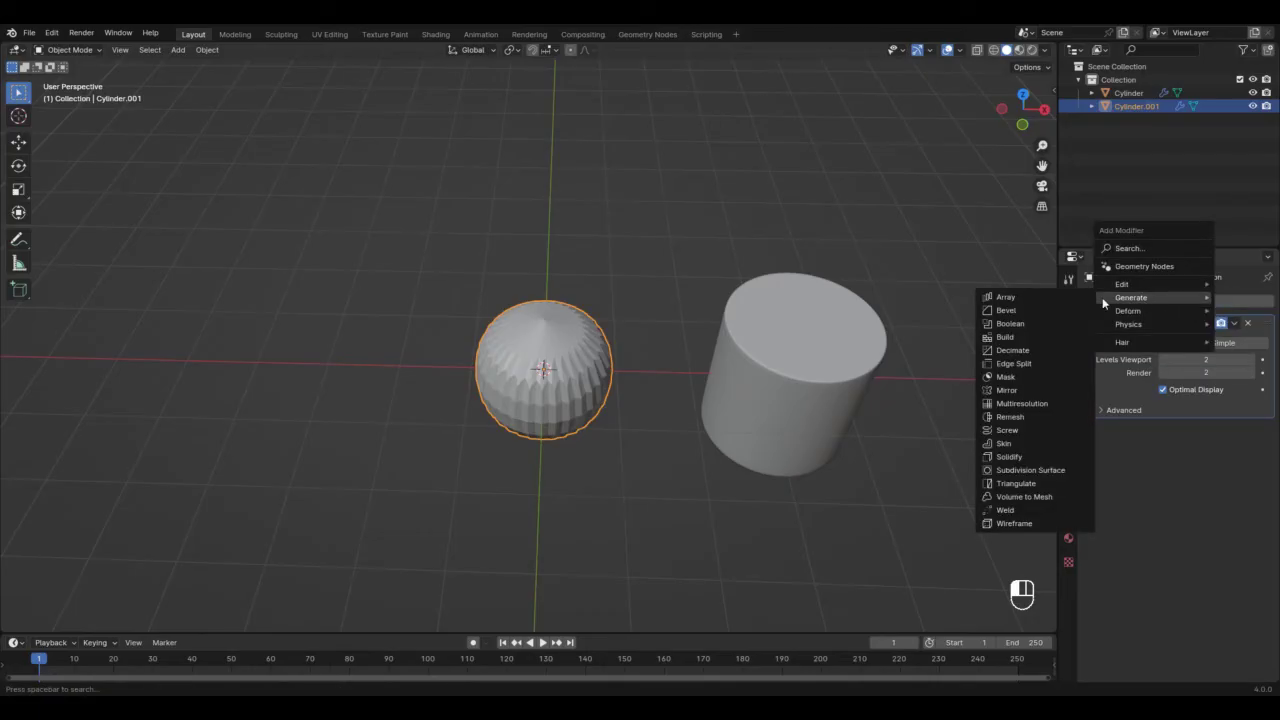
click(1006, 311)
drag(1272, 450, 1268, 316)
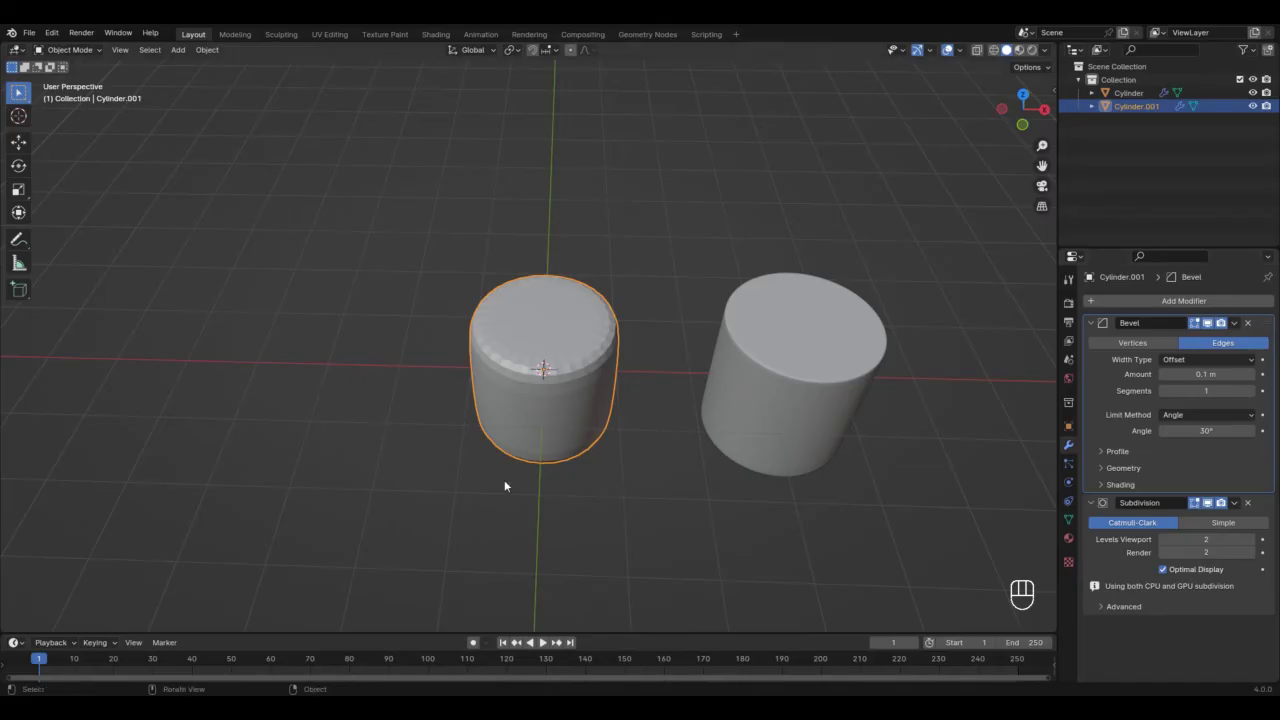
scroll(575, 430, up, 4)
shift+middle_drag(584, 424, 580, 444)
middle_drag(554, 502, 529, 486)
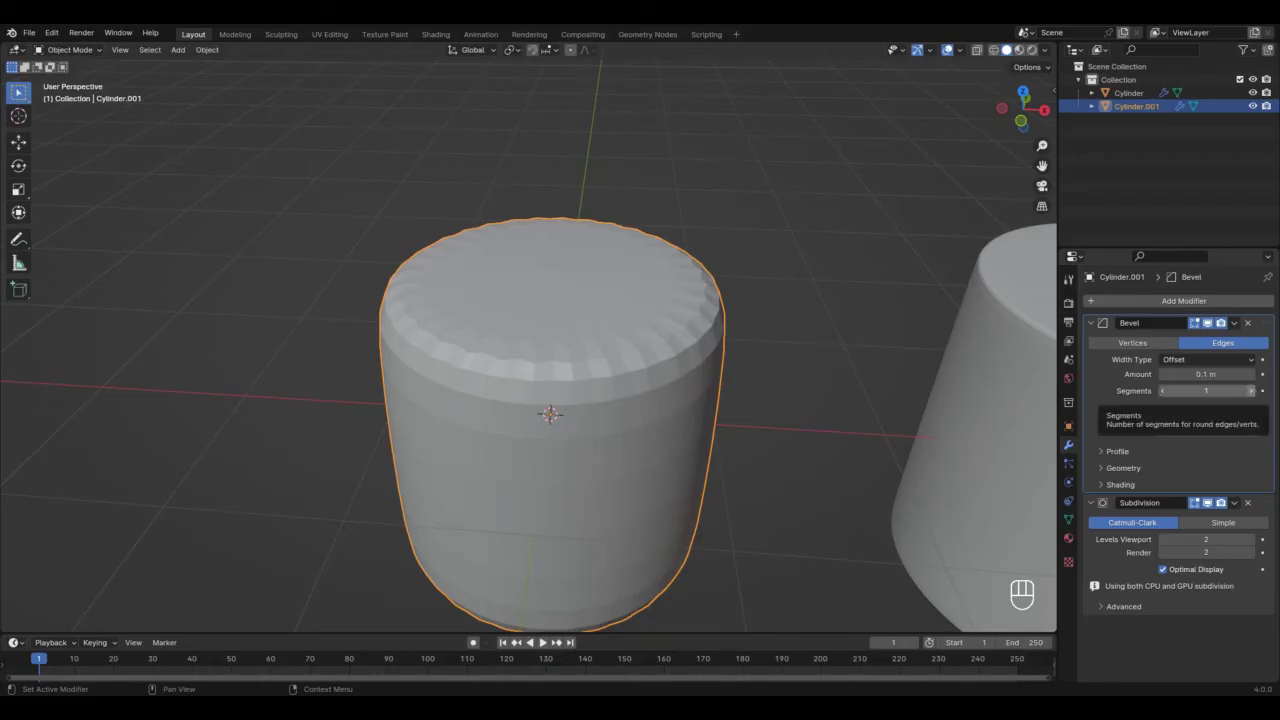
Set the Bevel modifier on the new cylinder to 2 segments and an amount of about 0.029 m.
click(1254, 391)
shift+drag(1206, 374, 1133, 374)
shift+drag(1206, 374, 1194, 374)
middle_drag(706, 500, 671, 466)
scroll(694, 500, down, 4)
Compare the two cylinders and examine the top face of the Bevel-modified one in face select mode.
click(746, 487)
click(876, 382)
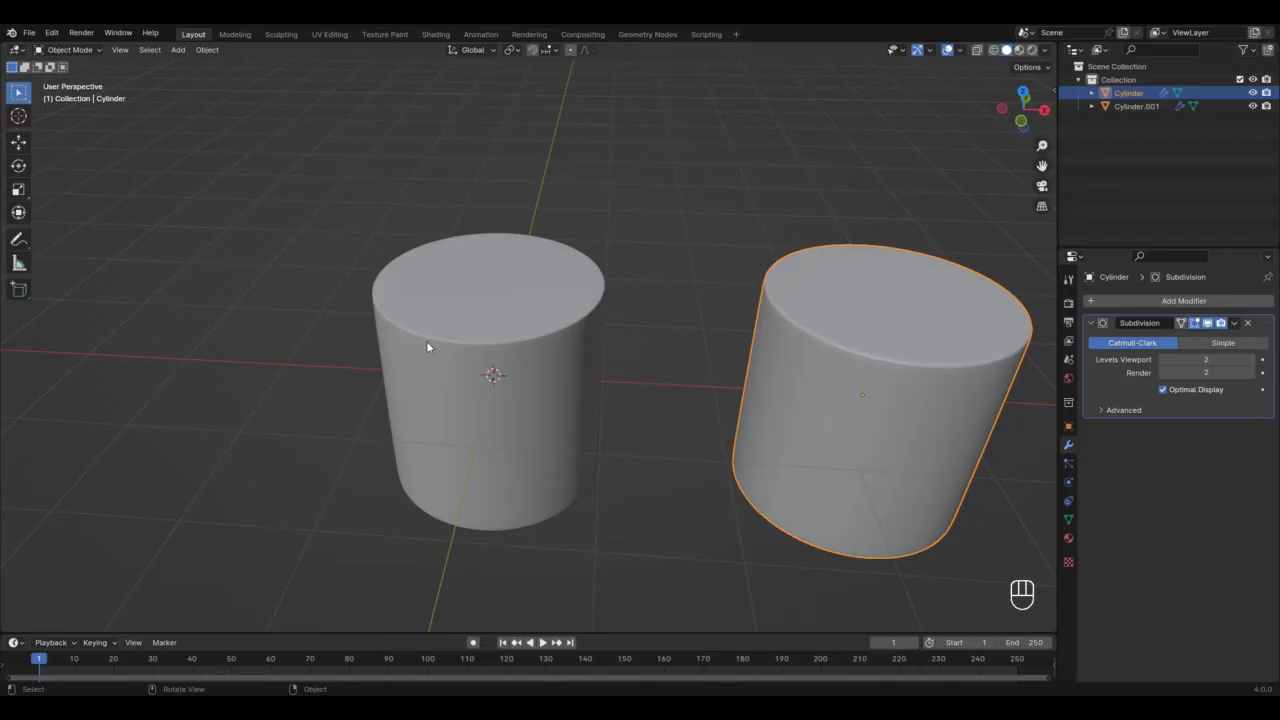
click(460, 332)
key(Tab)
key(3)
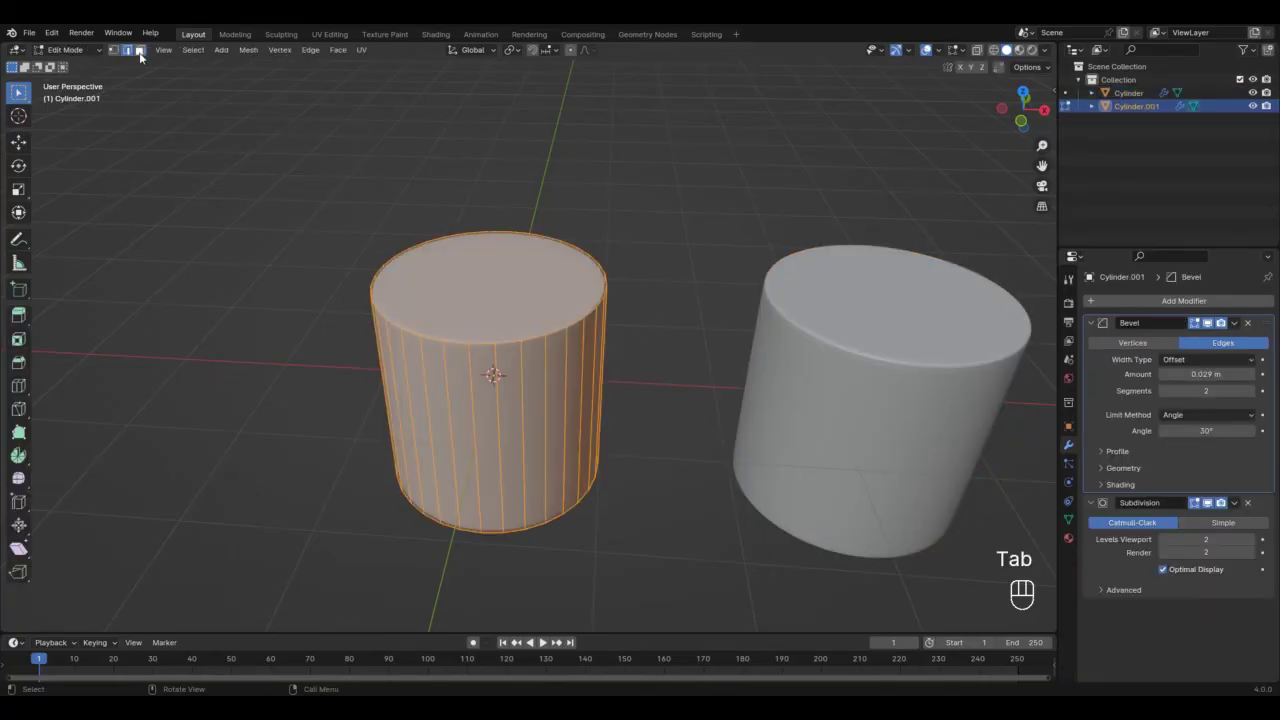
click(525, 262)
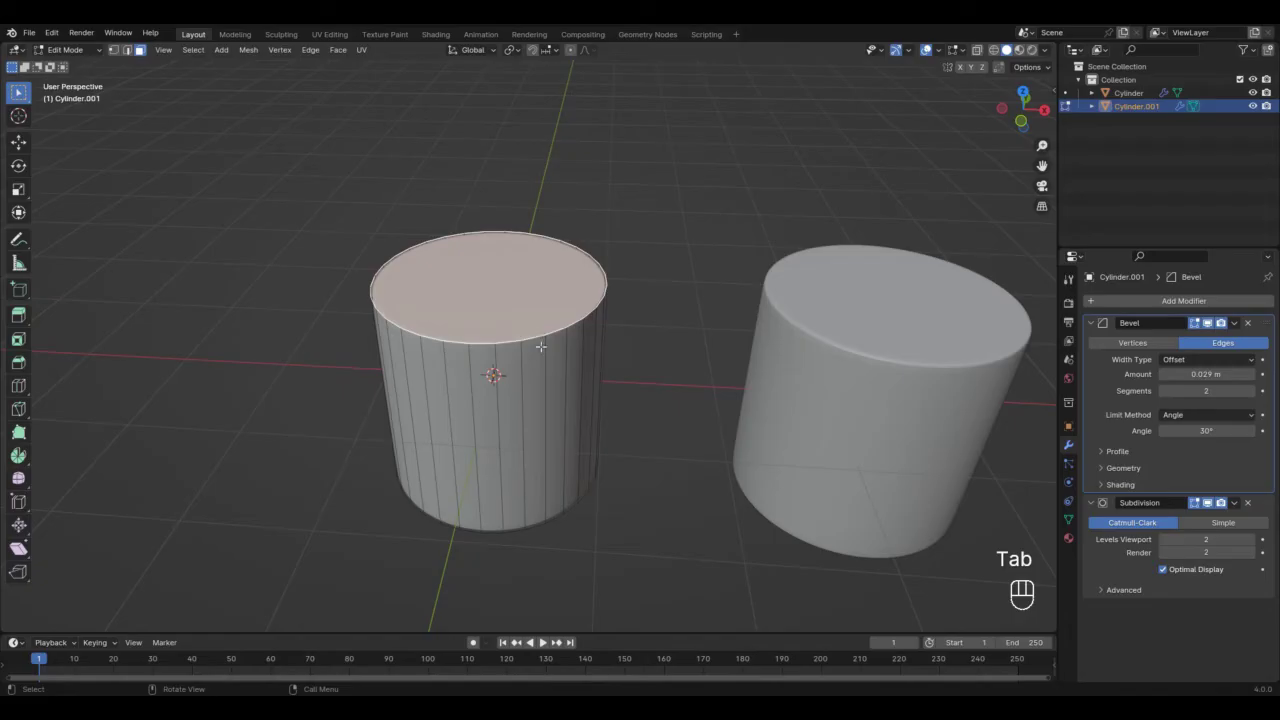
key(Tab)
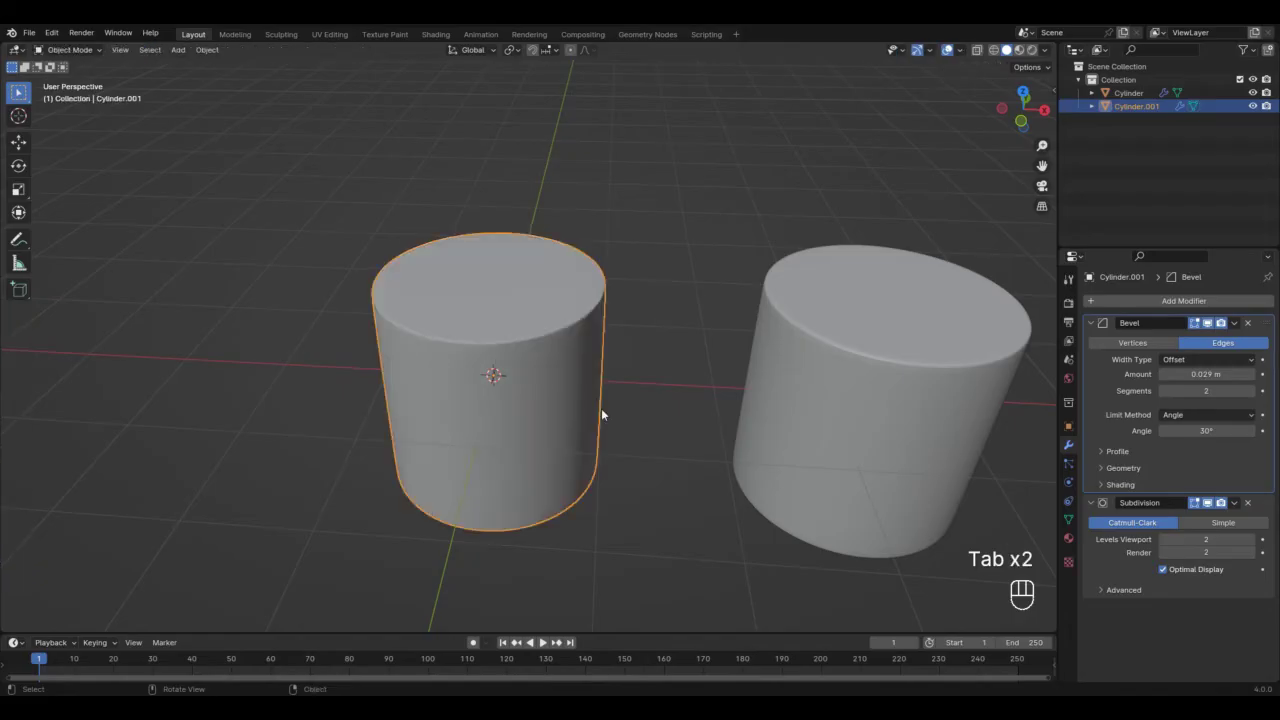
Select both cylinders and move them about 4.95 m along the X axis.
scroll(601, 408, down, 5)
key(a)
key(g)
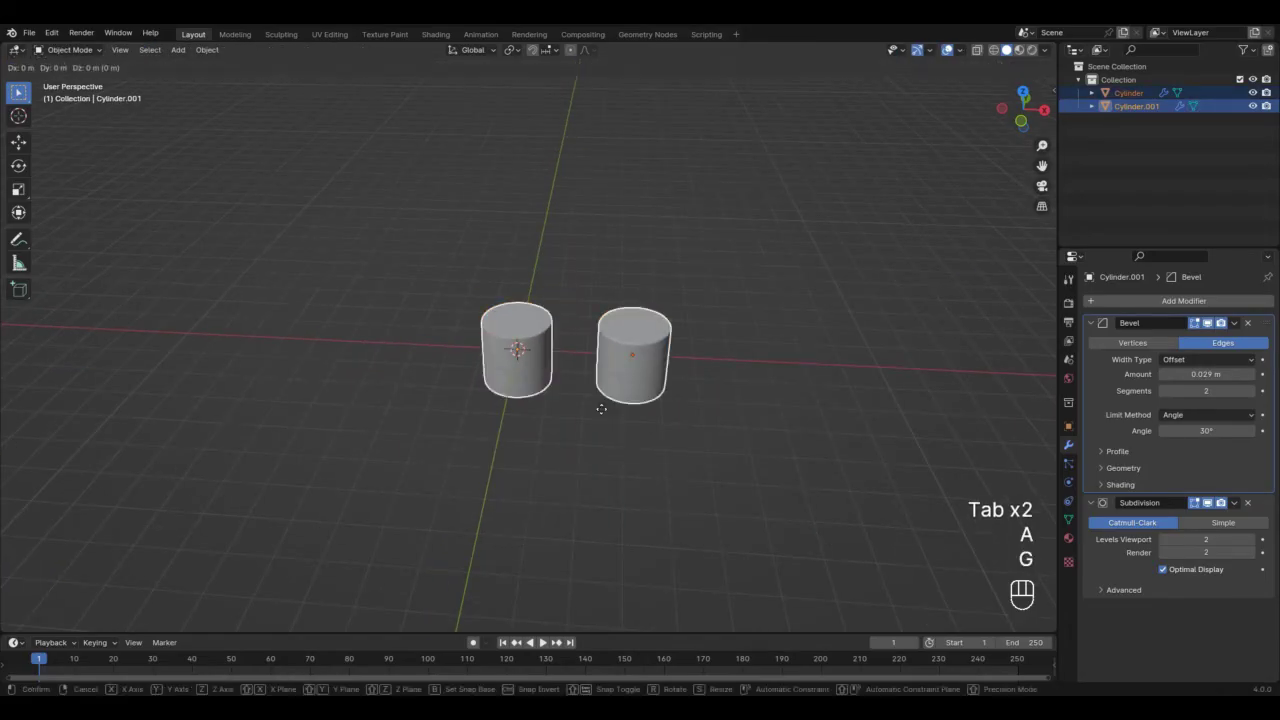
key(x)
click(764, 418)
scroll(515, 425, up, 2)
shift+scroll(519, 424, up, 2)
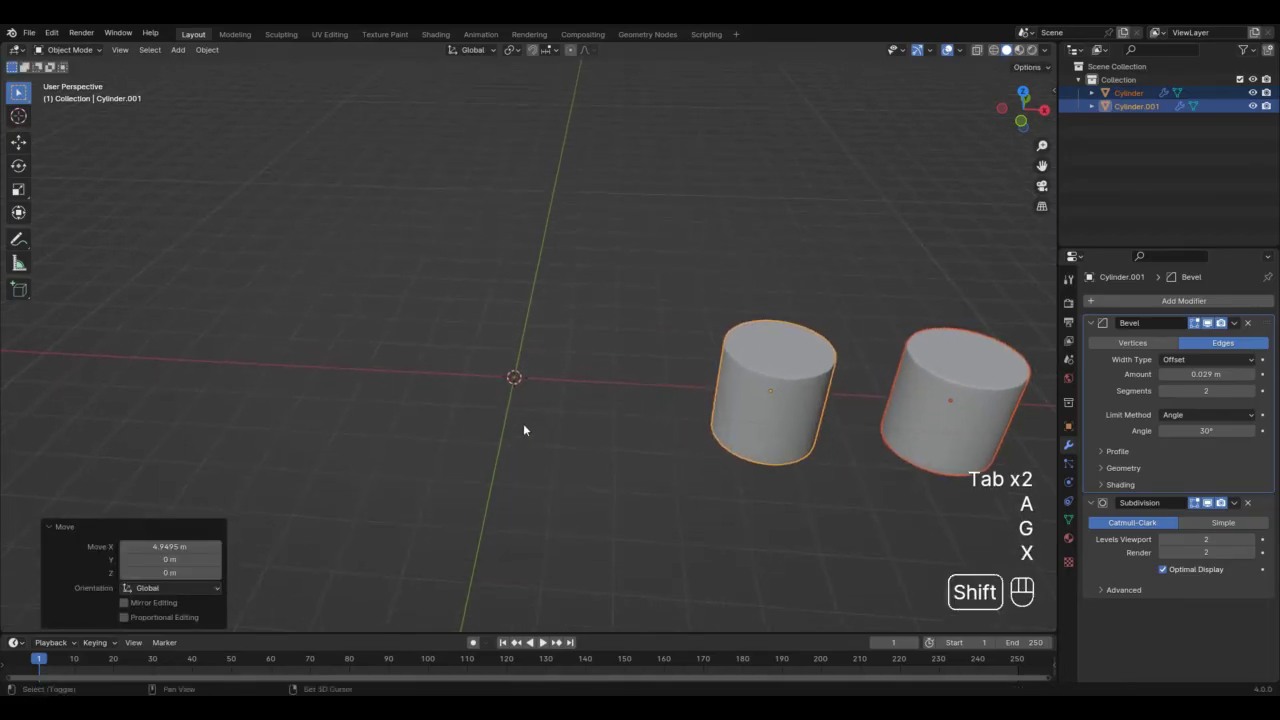
Add a third mesh cylinder at the world origin.
key(shift+a)
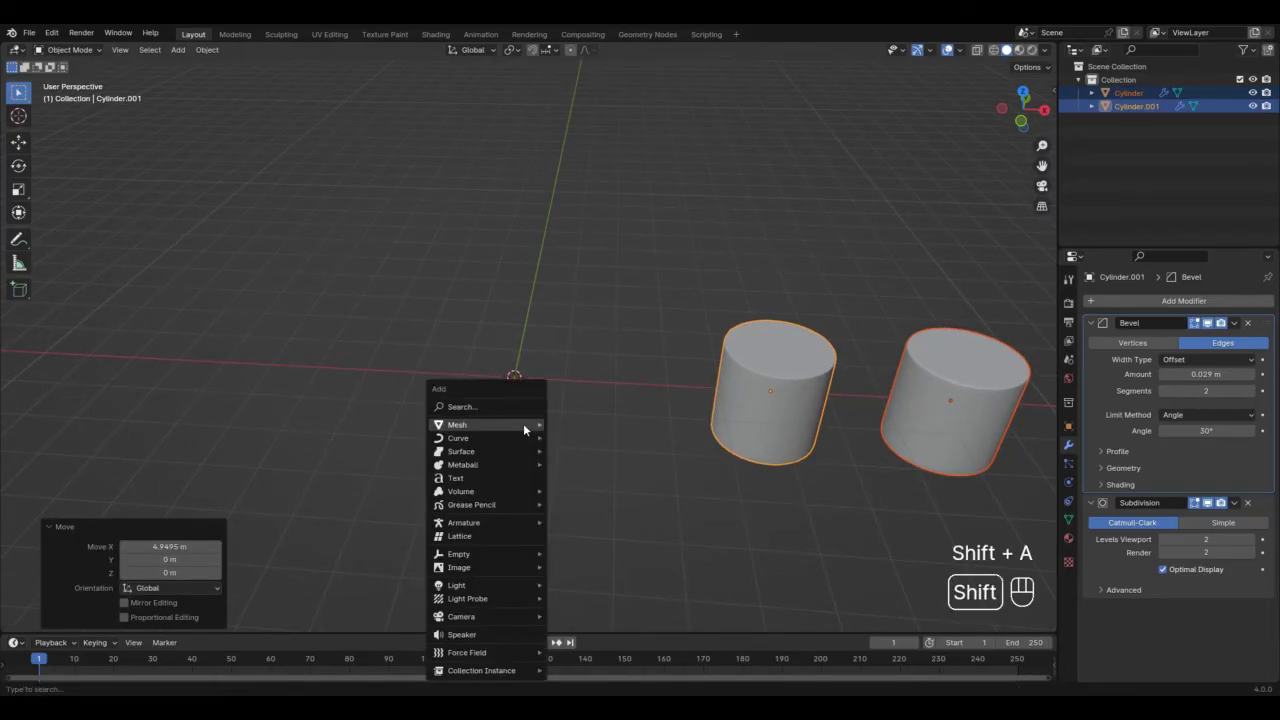
mouse_move(523, 423)
click(598, 214)
Move all of the new cylinder's geometry up 1 m along Z in Edit Mode, then return to Object Mode.
key(Tab)
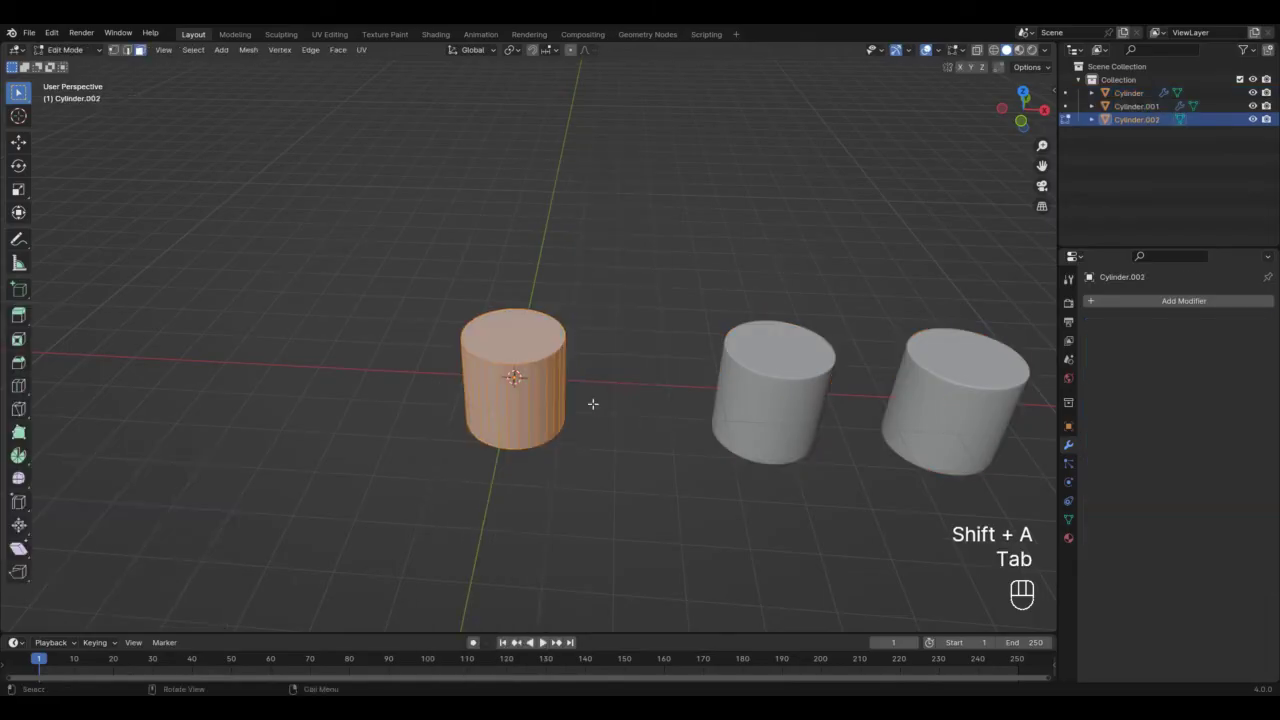
key(g)
key(z)
key(KP_1)
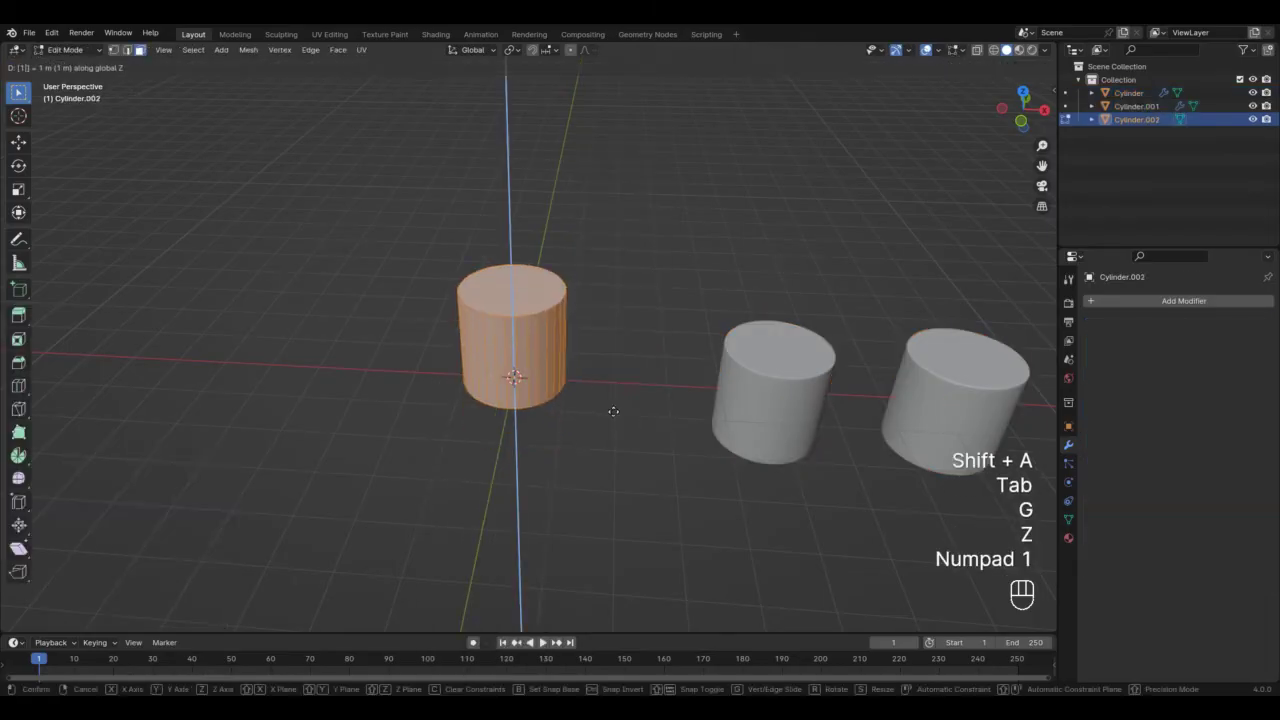
key(Return)
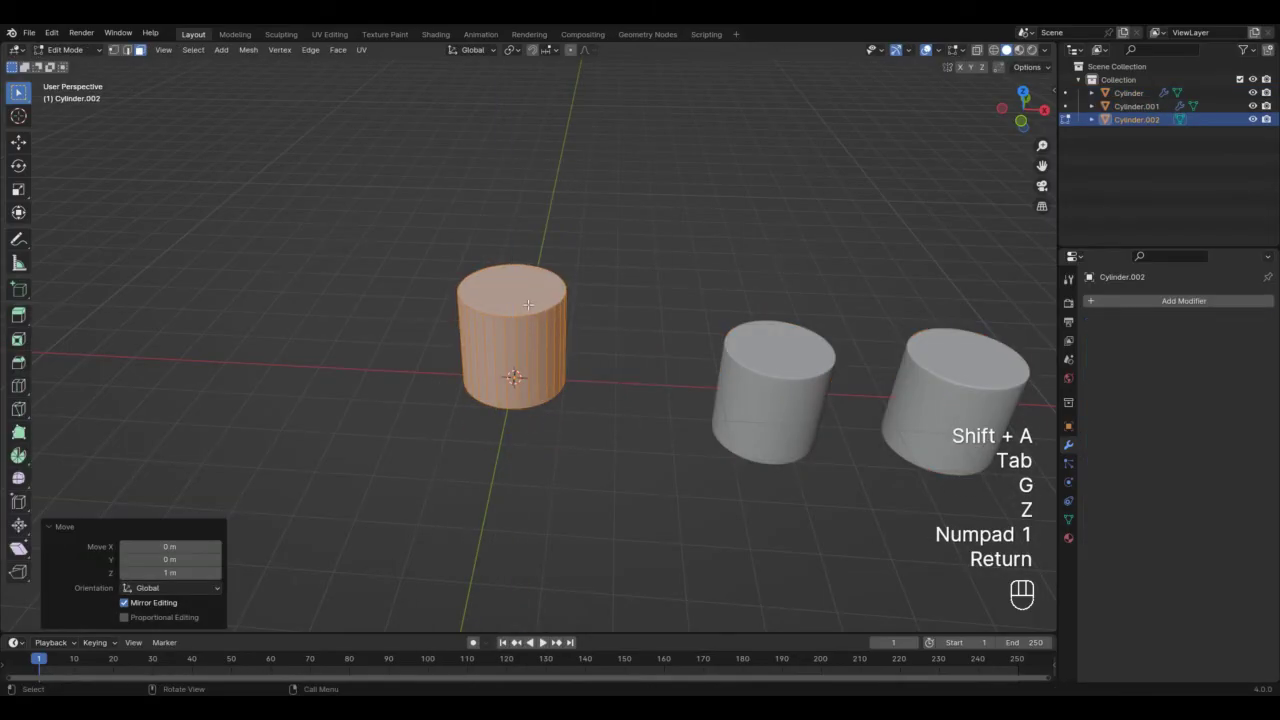
key(Tab)
Scale the new cylinder by about 2.53 along Z and apply its rotation and scale.
middle_drag(526, 451, 649, 403)
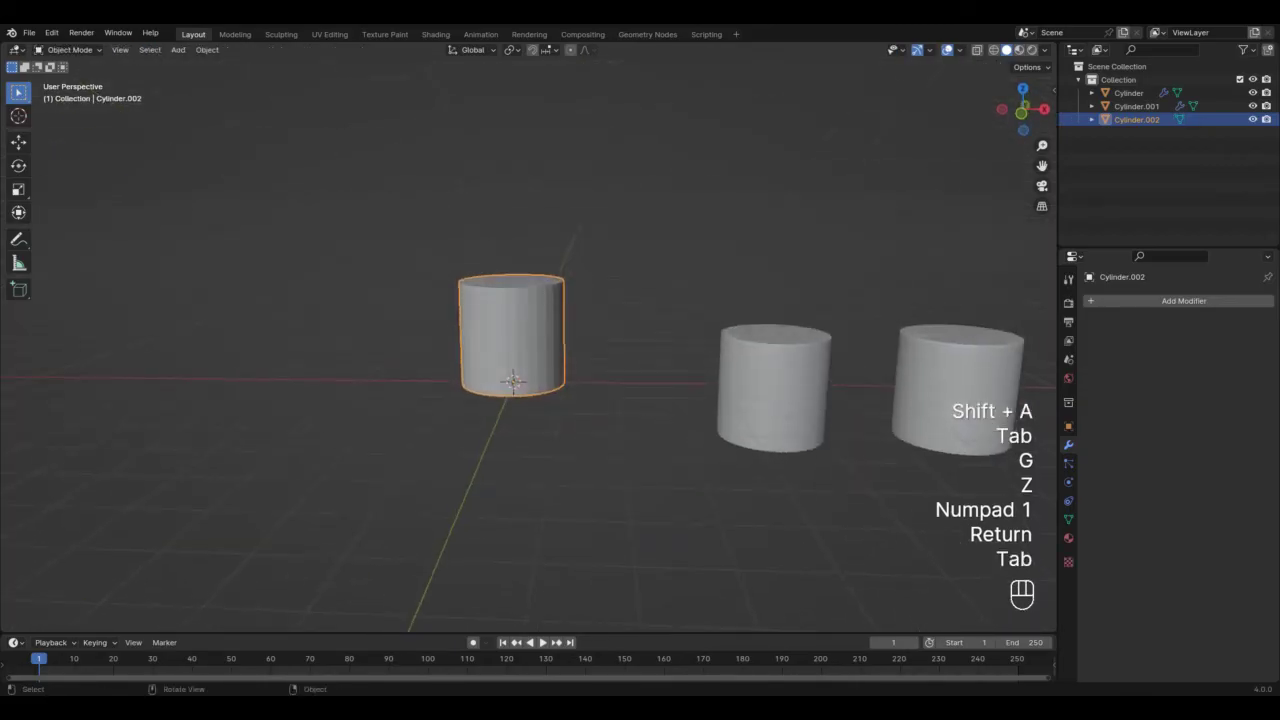
key(s)
key(z)
click(804, 402)
key(ctrl+a)
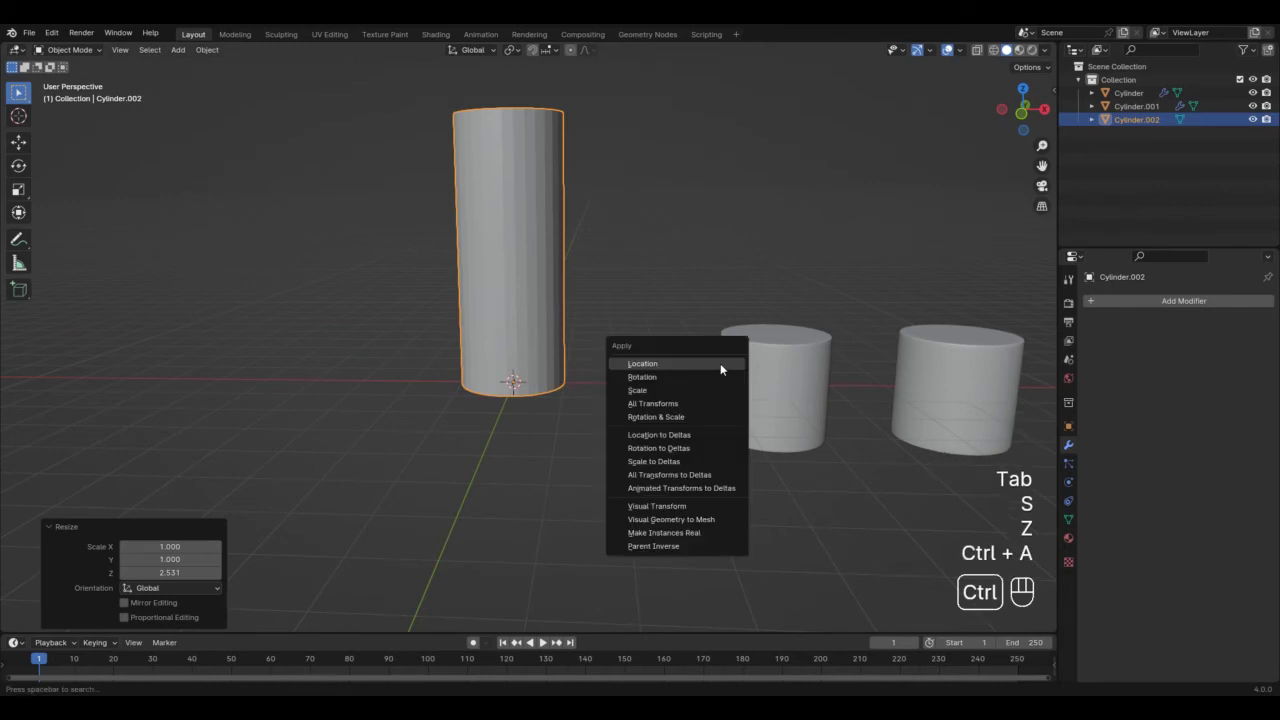
click(700, 415)
shift+middle_drag(567, 293, 590, 392)
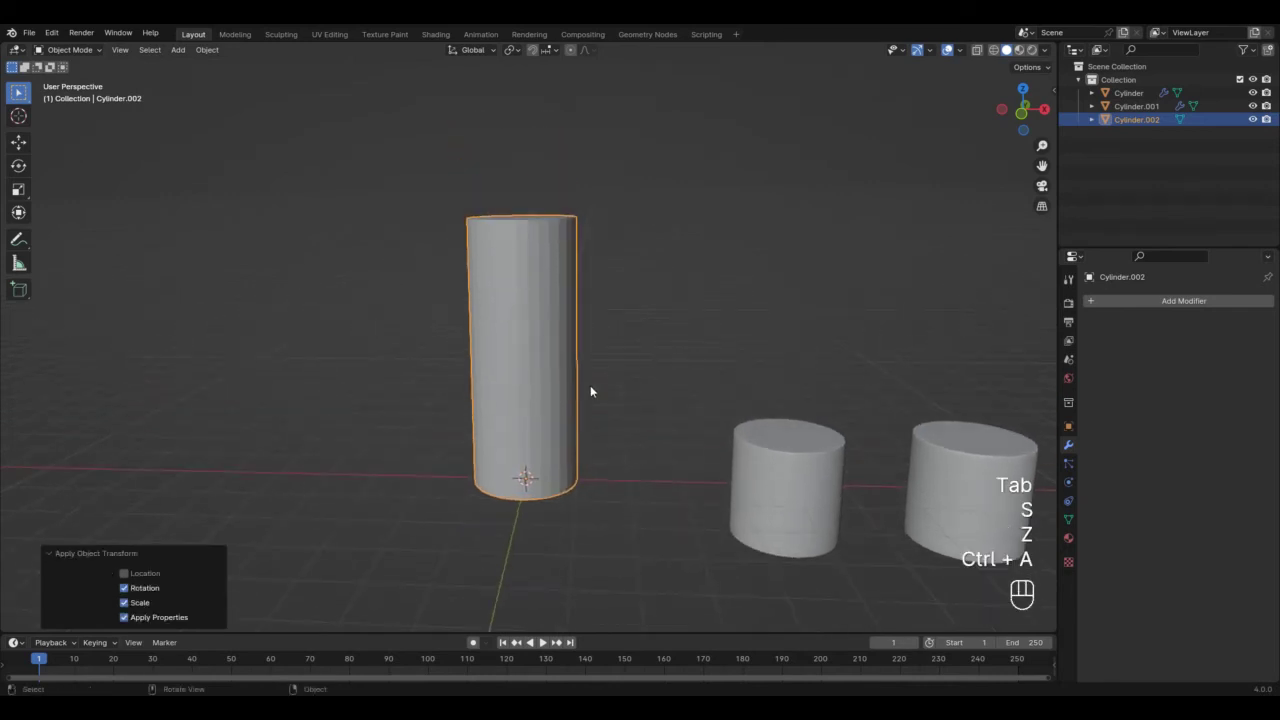
Add a centred loop cut around the tall cylinder and bevel it about 0.644 m wide with 9 segments.
key(Tab)
key(ctrl+r)
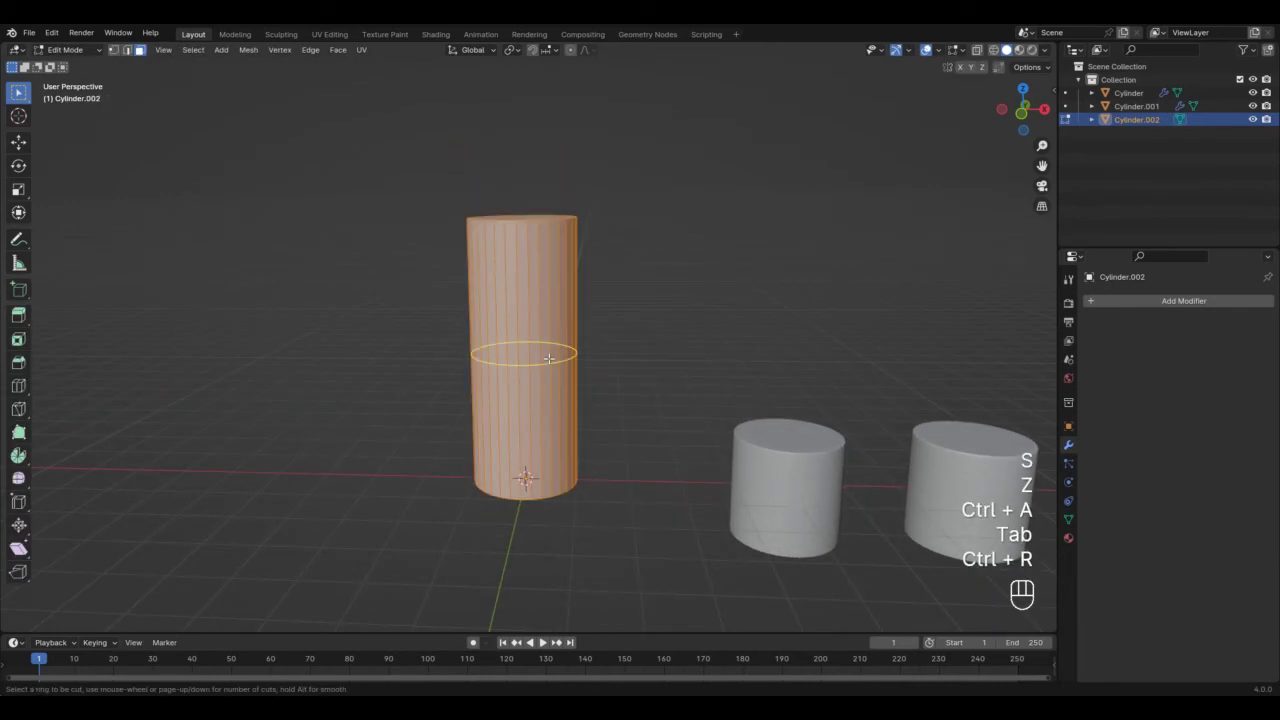
click(549, 358)
right_click(543, 358)
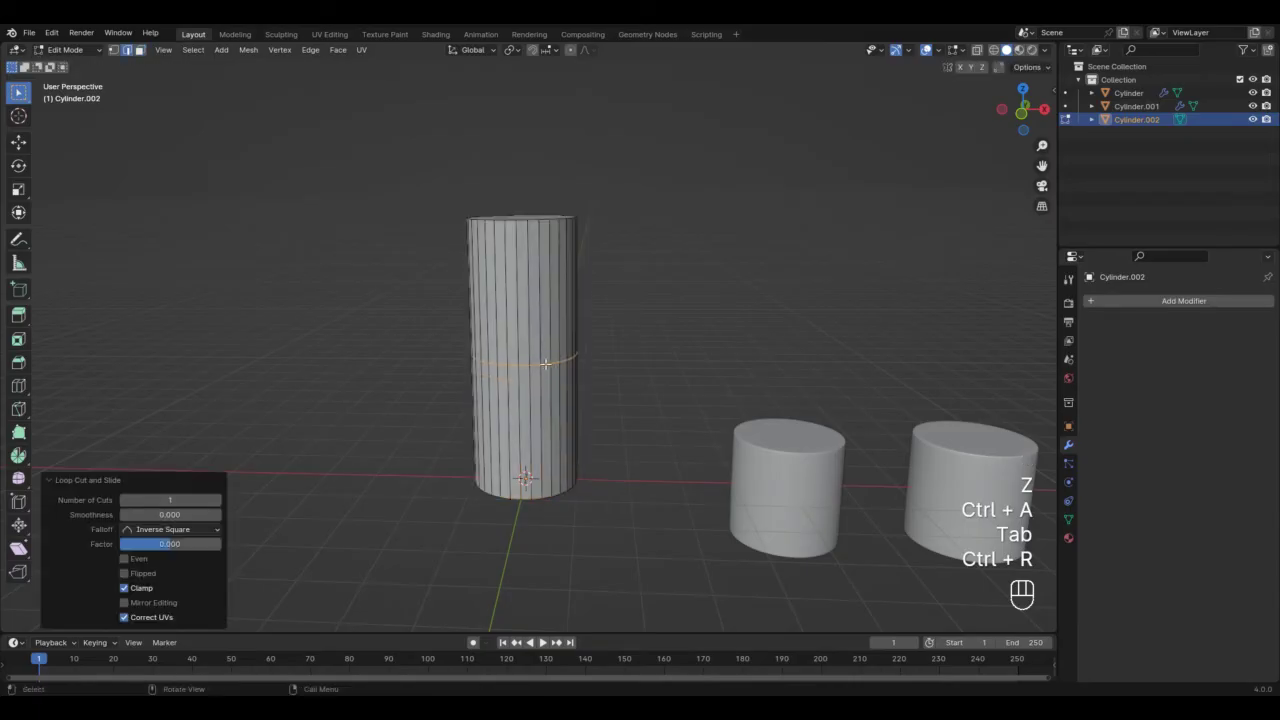
key(ctrl+b)
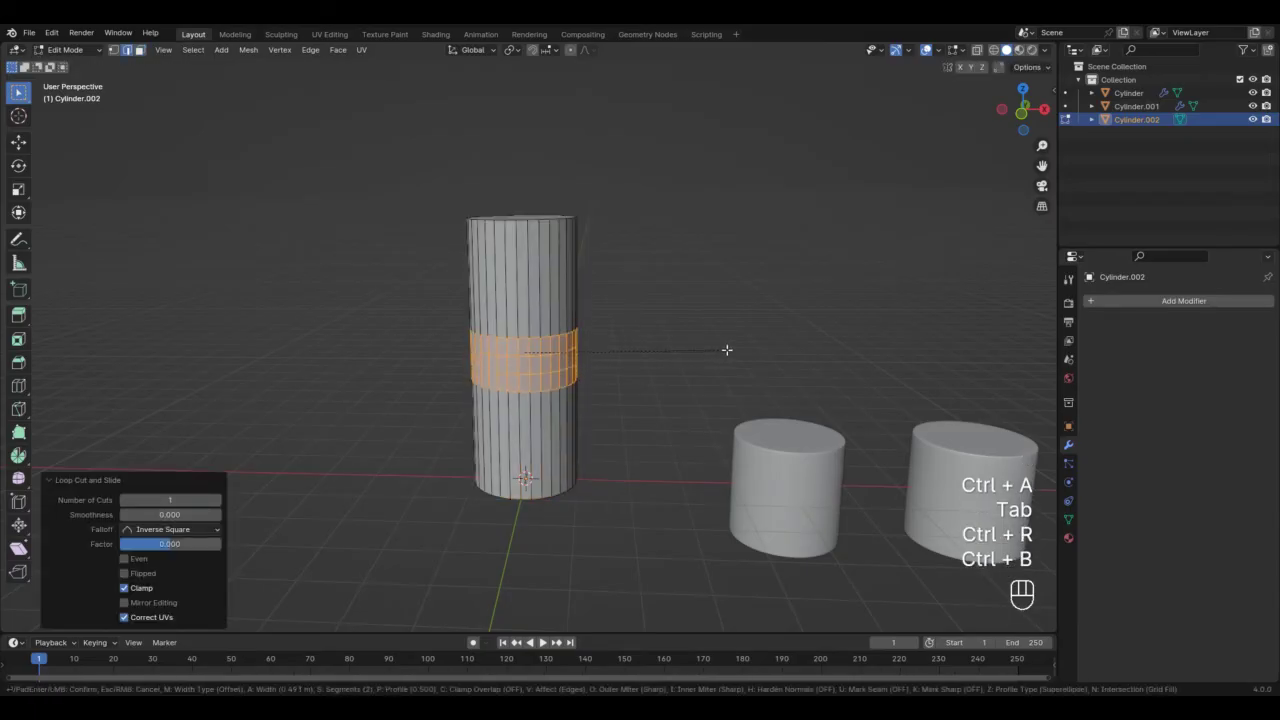
scroll(727, 350, up, 1)
scroll(727, 350, up, 1)
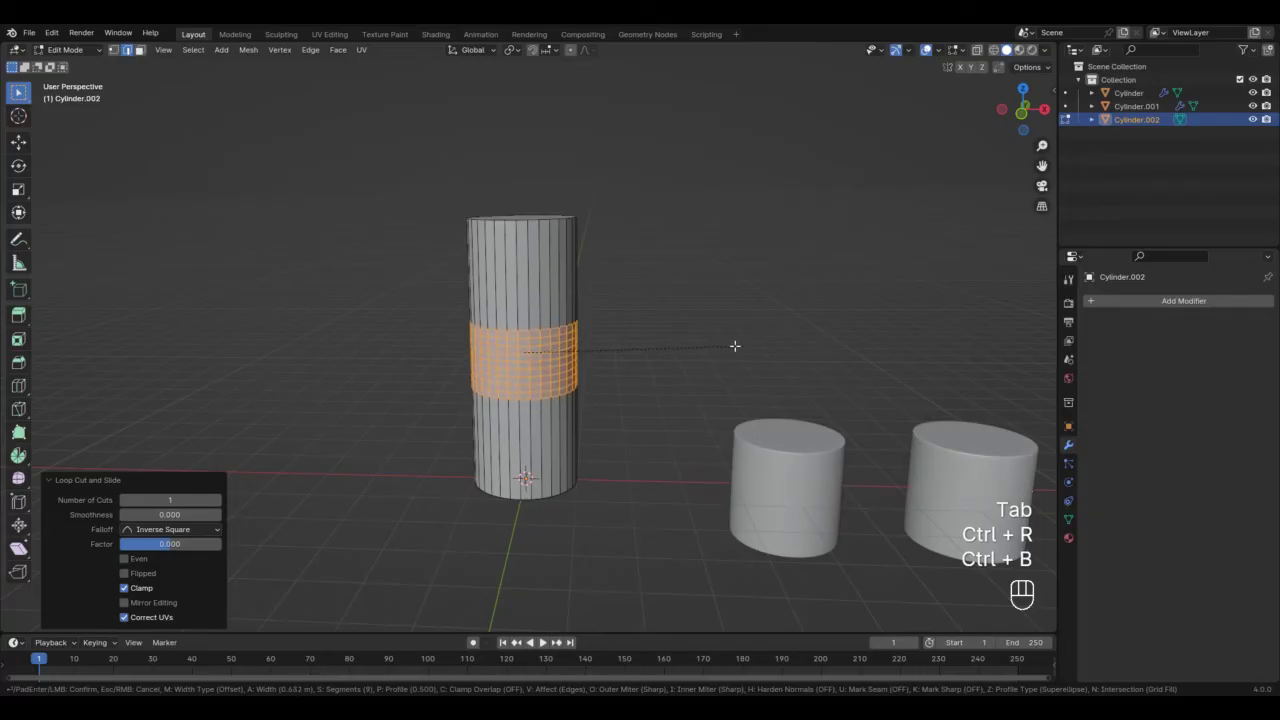
click(734, 346)
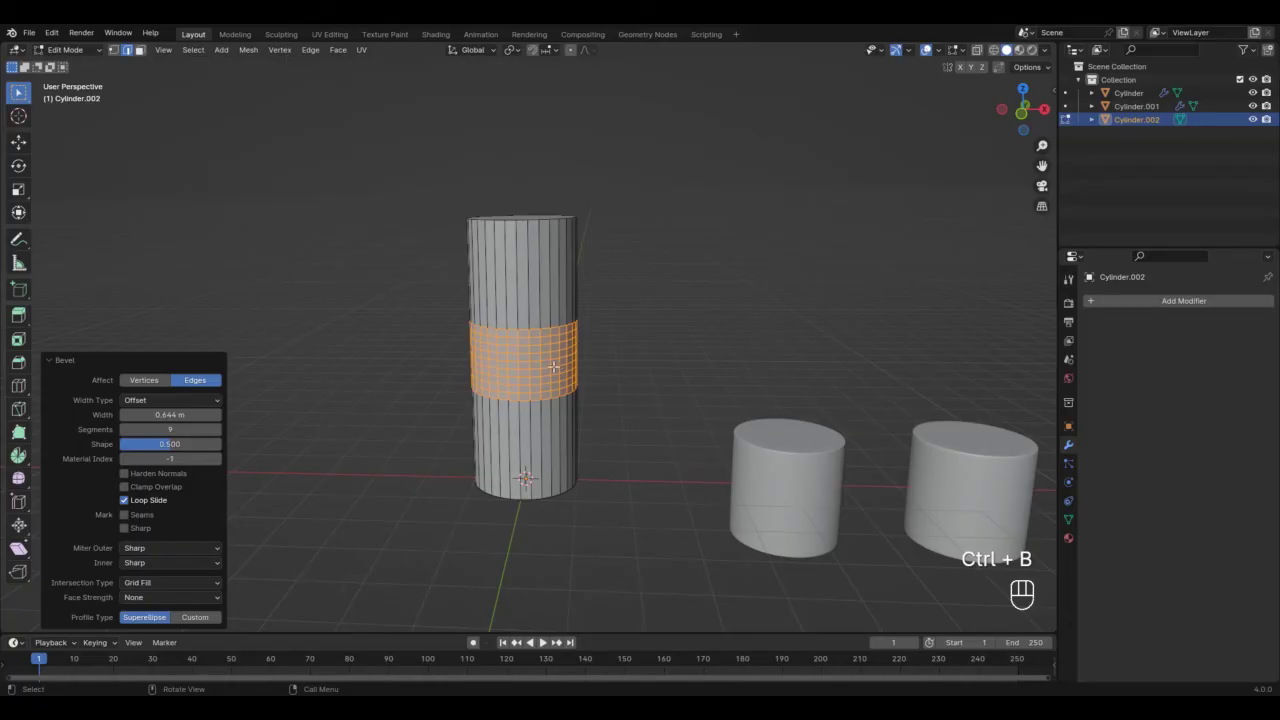
Snap the 3D cursor to the selected middle band and add a single-bone armature there.
key(shift+s)
click(560, 440)
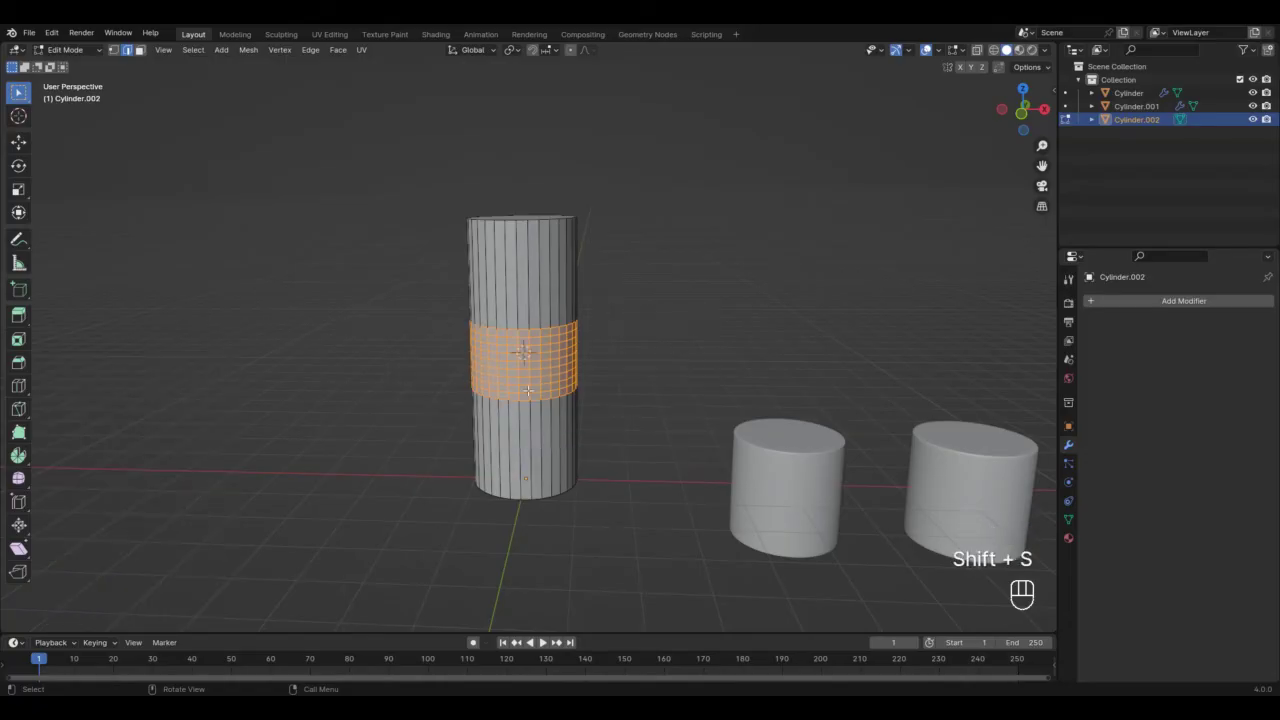
key(Tab)
key(shift+a)
mouse_move(571, 407)
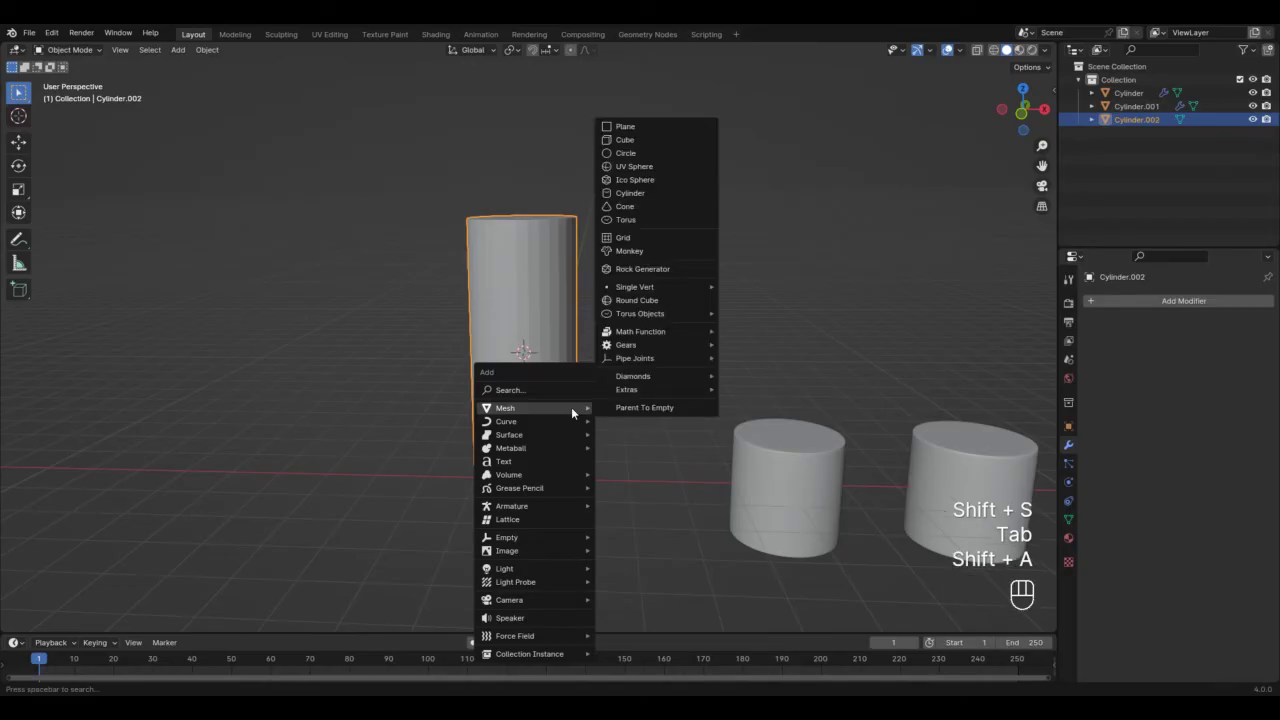
mouse_move(556, 508)
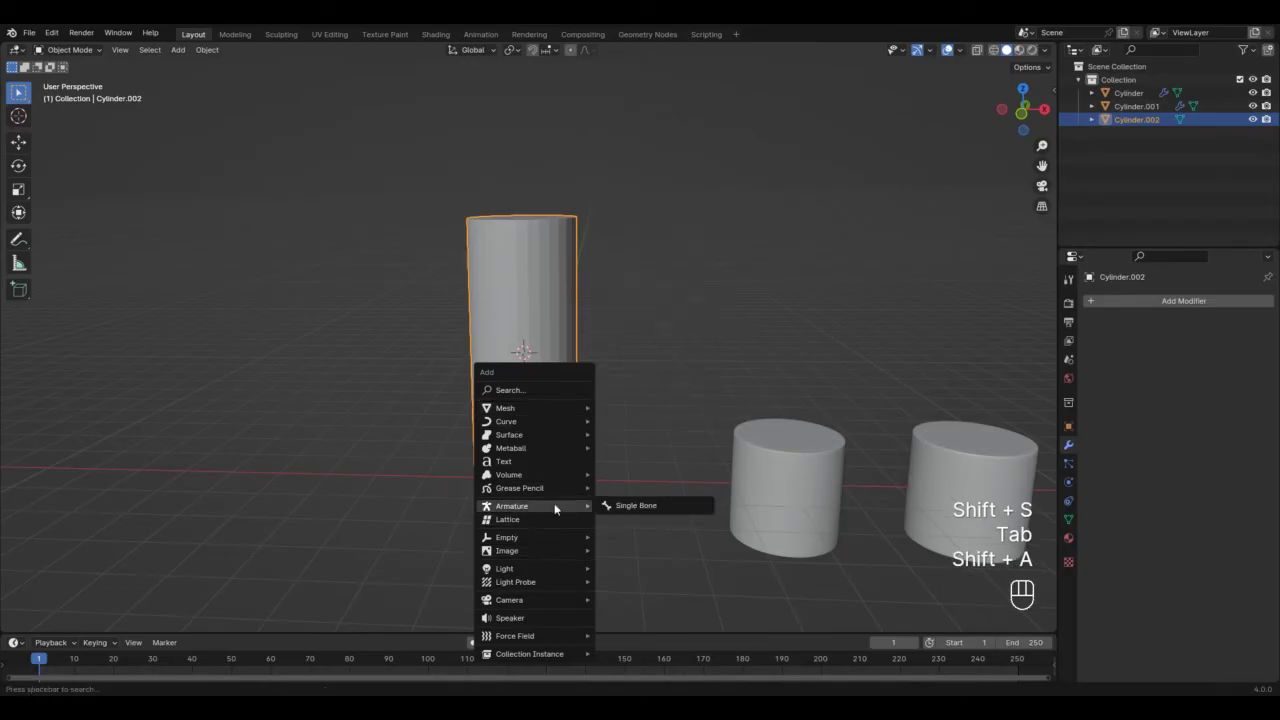
click(612, 505)
middle_drag(489, 446, 508, 431)
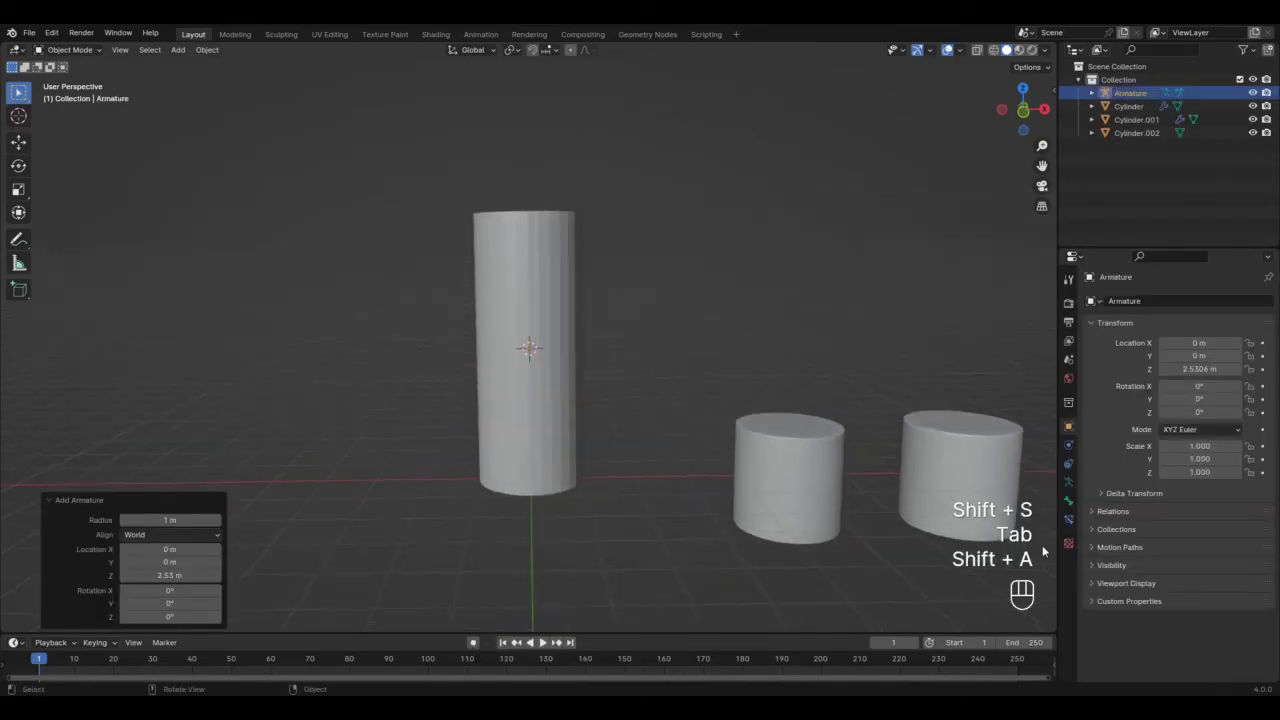
Set the armature's viewport display to In Front.
click(1068, 483)
click(1100, 519)
click(1163, 600)
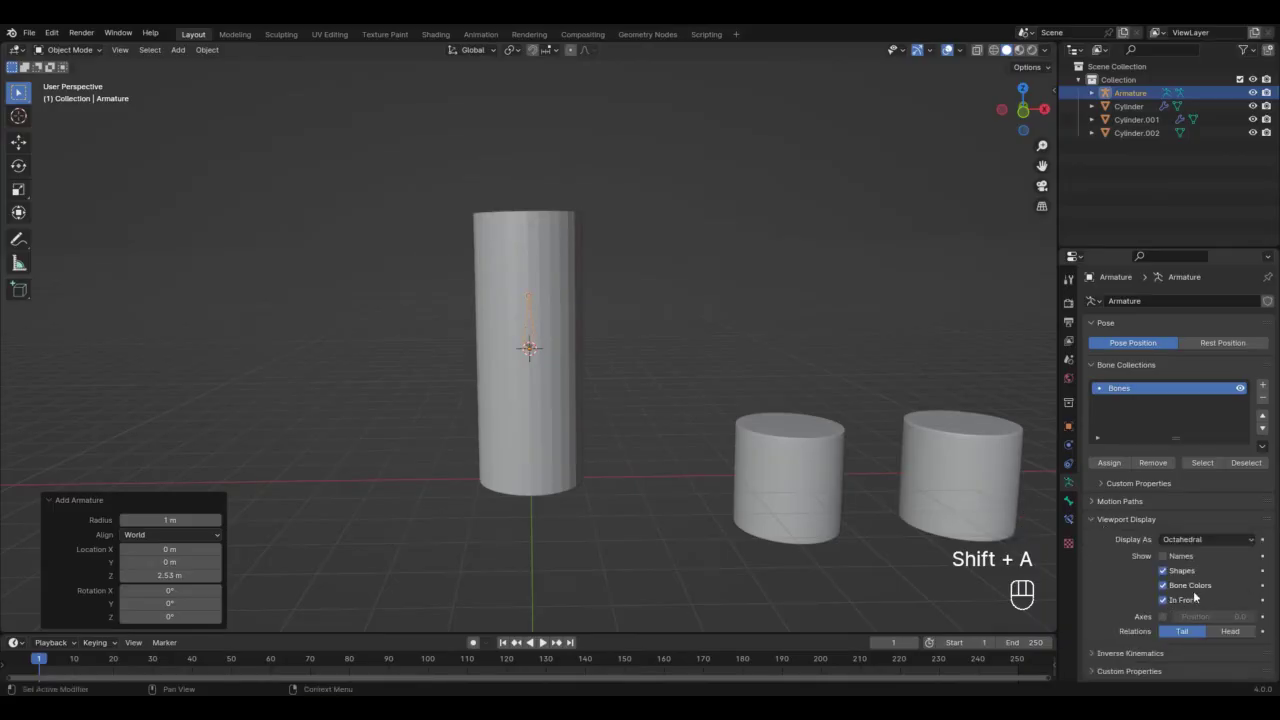
Raise the bone's tip about 1.55 m along Z to the top of the tall cylinder.
key(Tab)
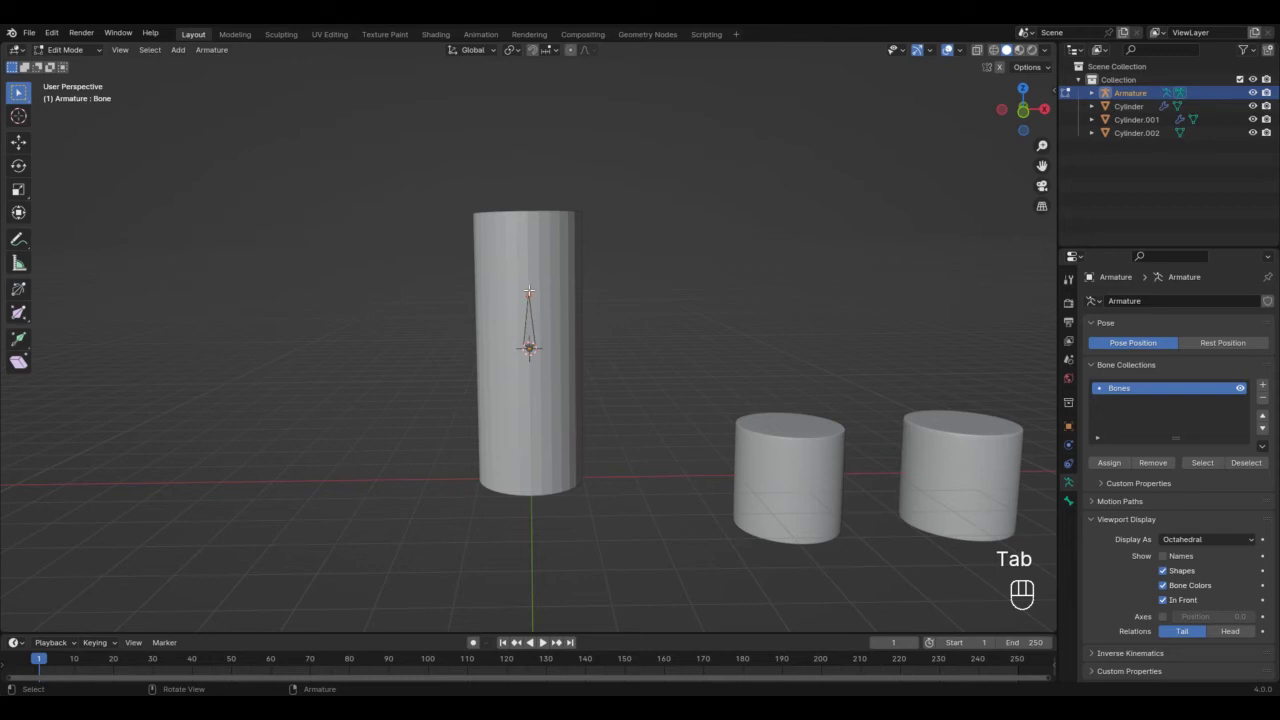
key(g)
key(z)
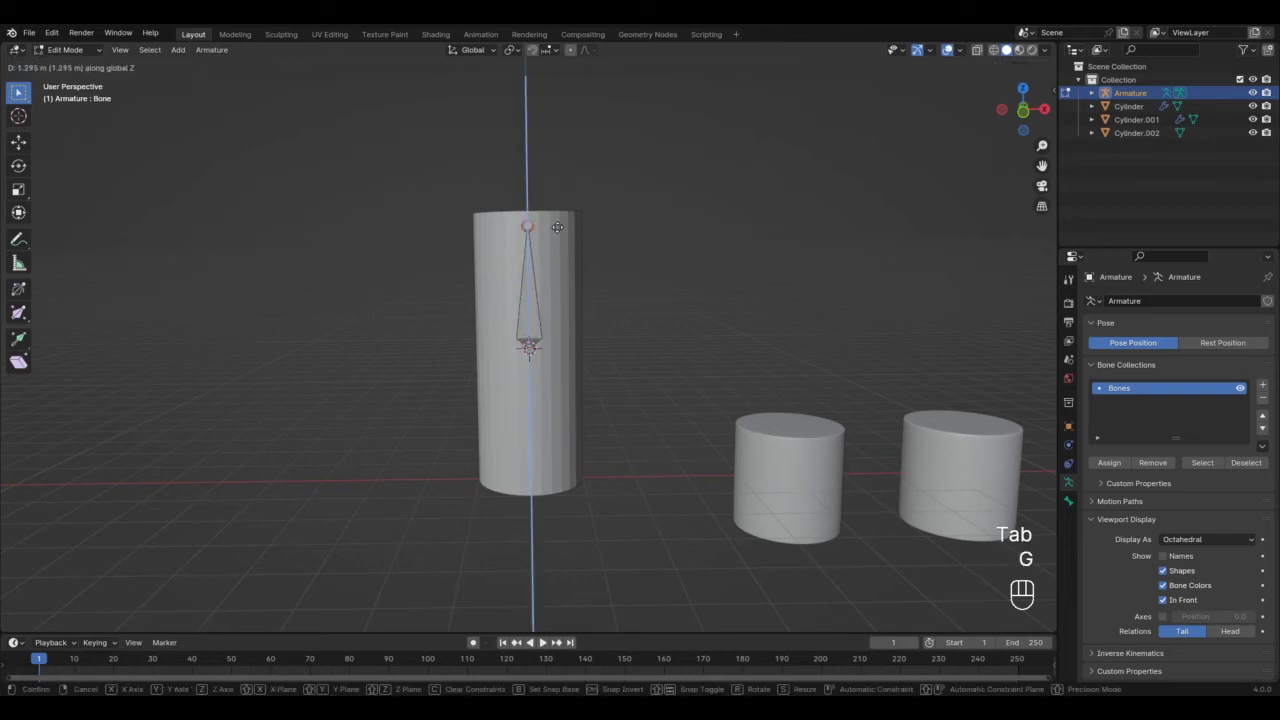
click(557, 214)
Move the whole bone down about 2.53 m along Z so it spans the cylinder's lower half.
key(KP_1)
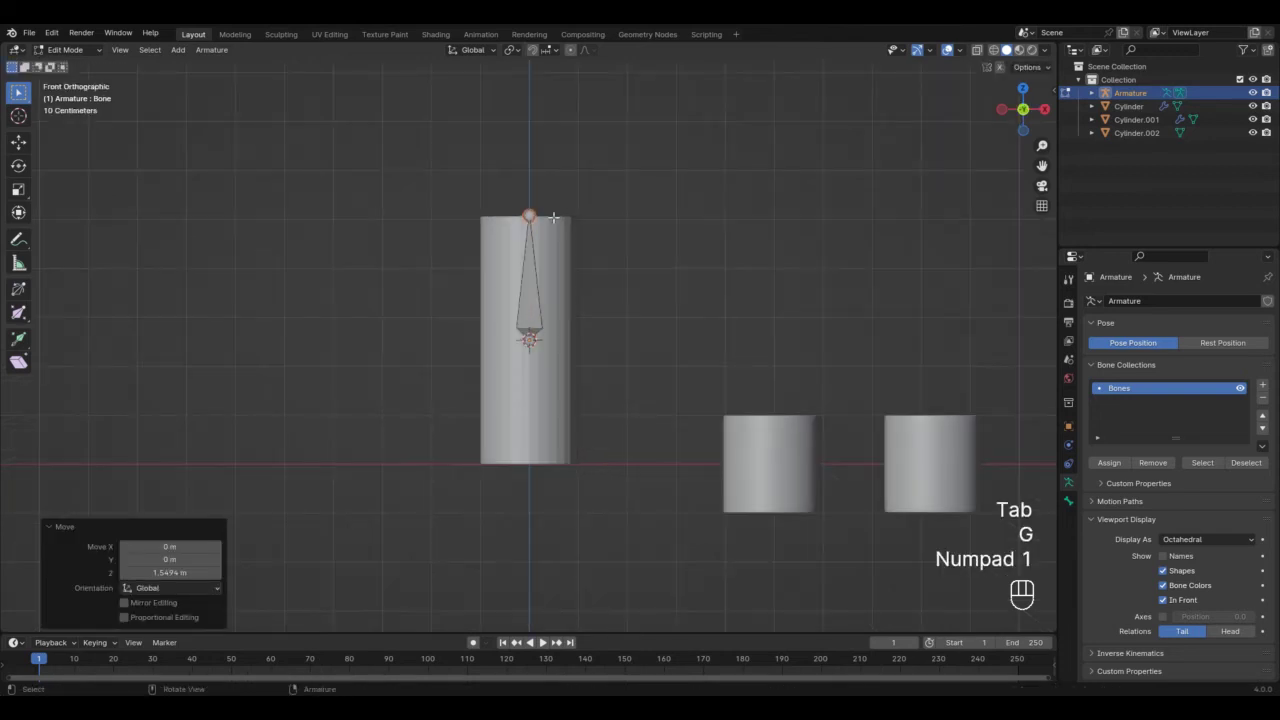
click(546, 344)
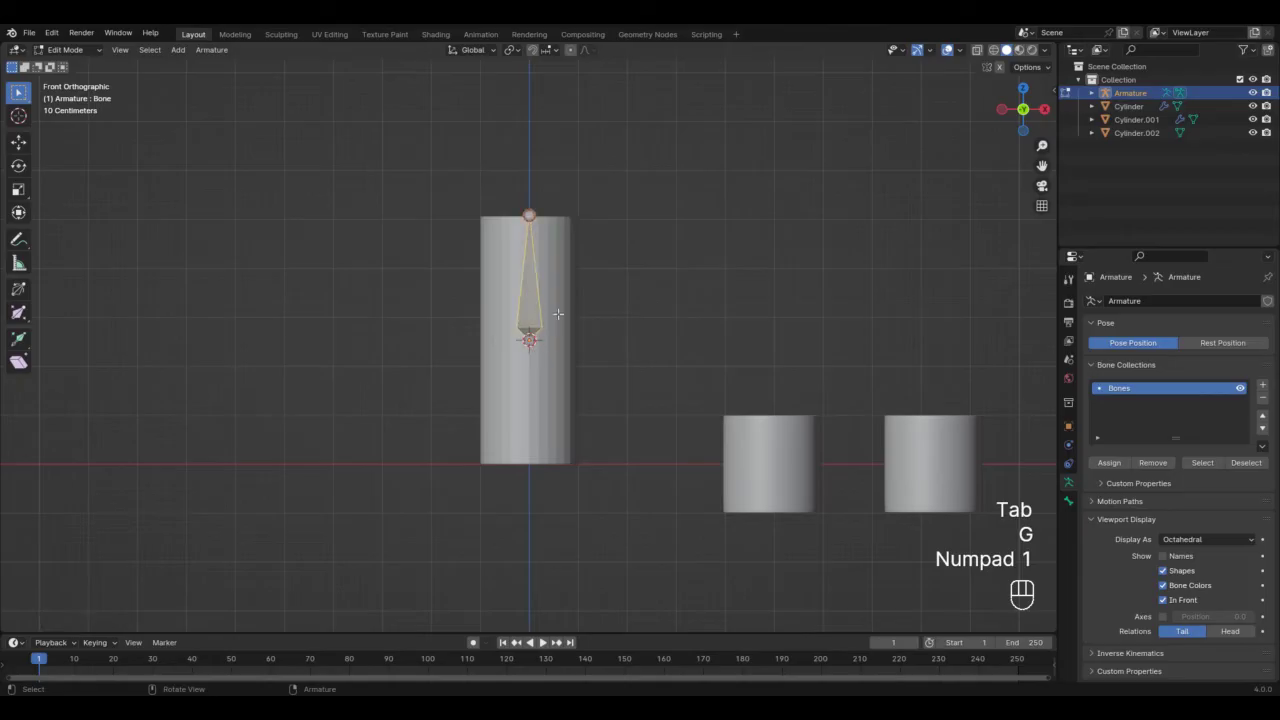
key(g)
key(z)
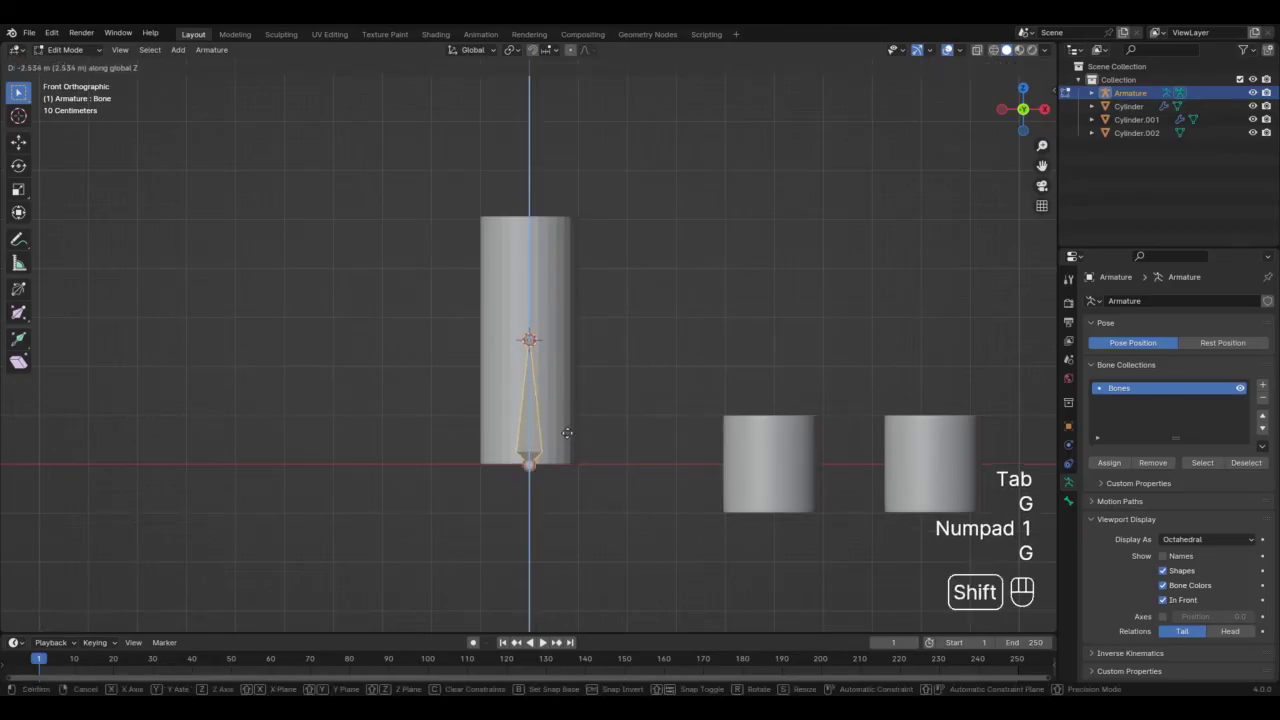
click(567, 432)
Extrude a second bone from the lower bone's tip up to the cylinder's top and return to Object Mode.
click(533, 341)
key(e)
click(549, 217)
key(Tab)
Parent the tall cylinder to the armature with automatic weights.
click(558, 326)
shift+click(532, 307)
click(556, 309)
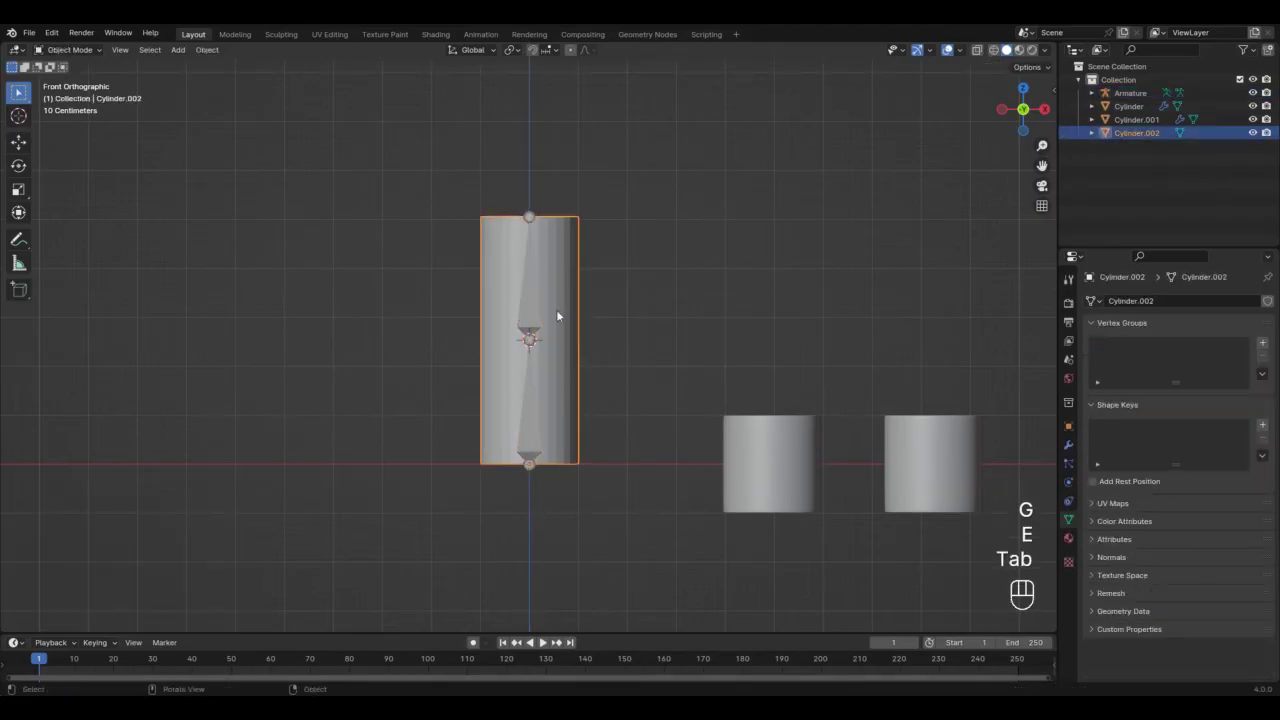
shift+click(532, 310)
key(ctrl+p)
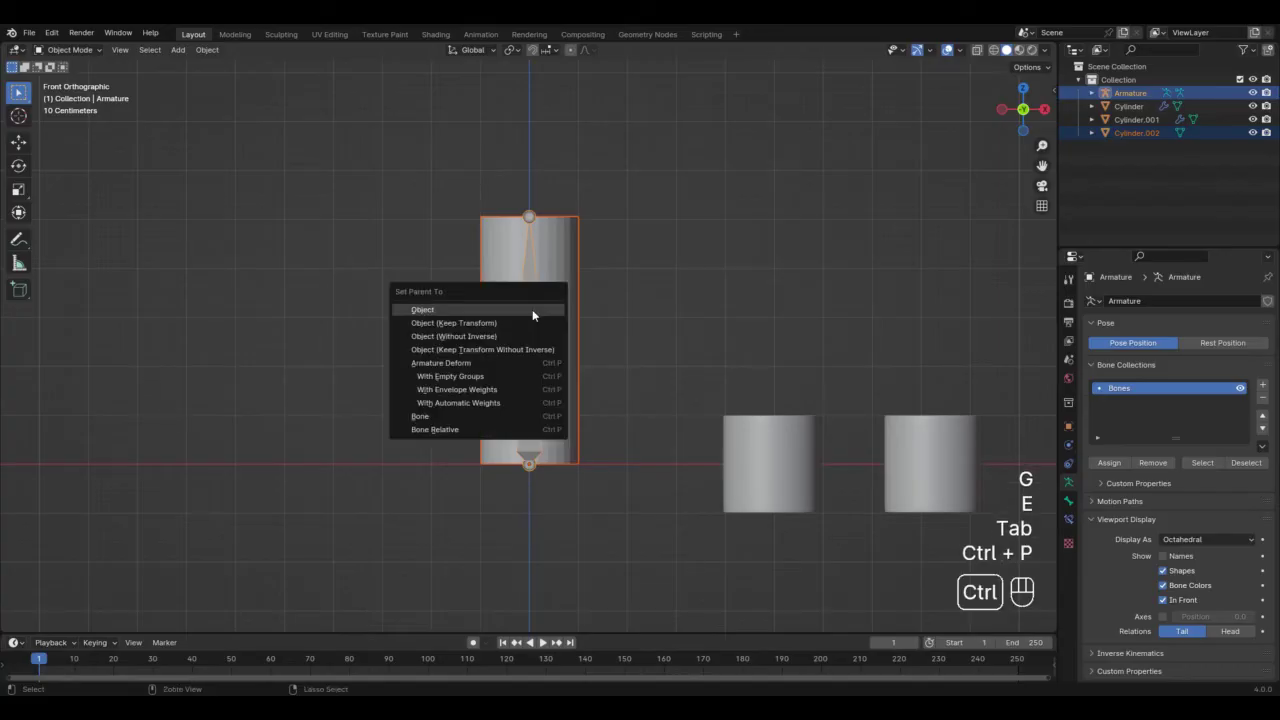
click(478, 404)
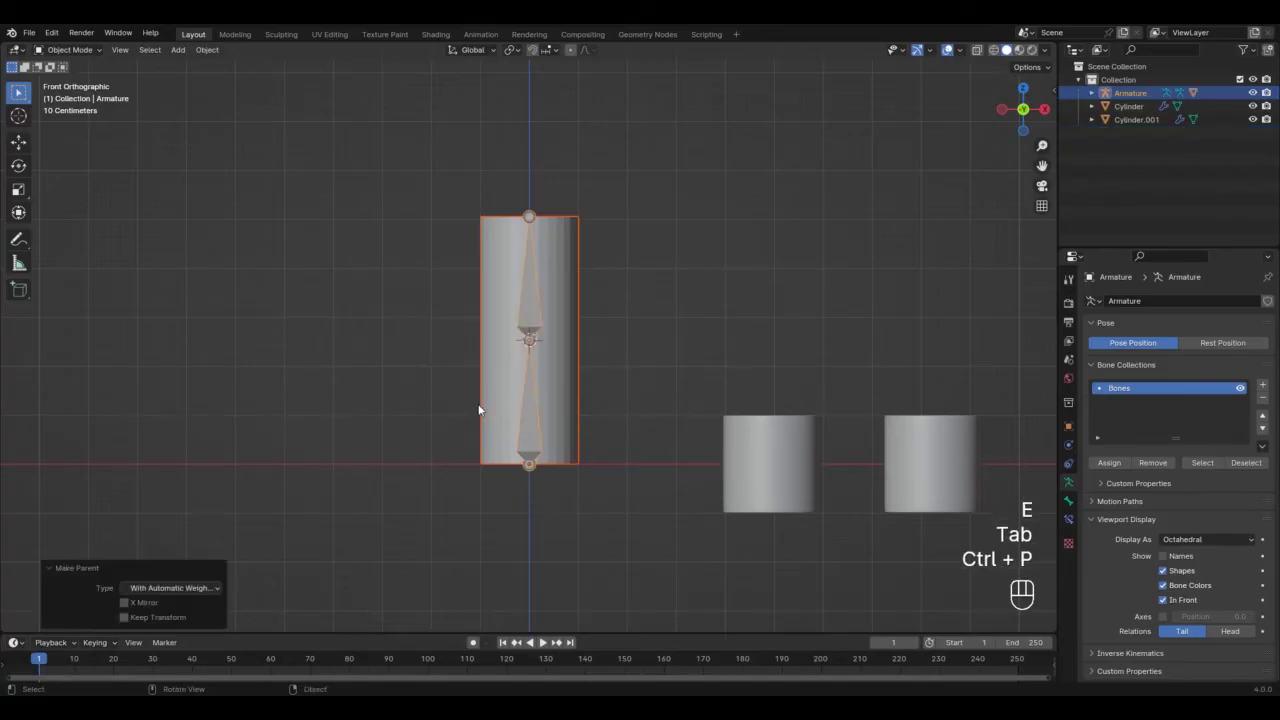
Rotate the upper bone about 56.3° in Pose Mode in the front view to bend the cylinder at its middle band.
click(537, 287)
key(ctrl+Tab)
key(r)
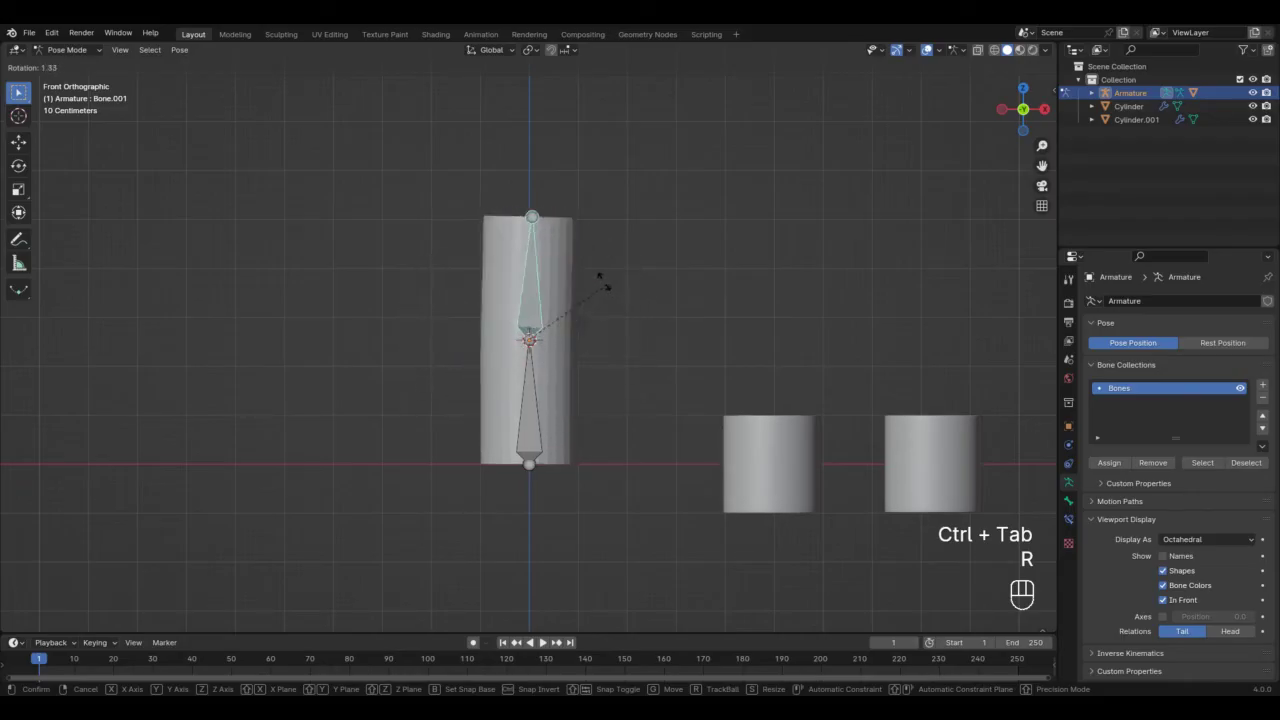
click(615, 405)
scroll(620, 400, up, 4)
scroll(630, 385, up, 2)
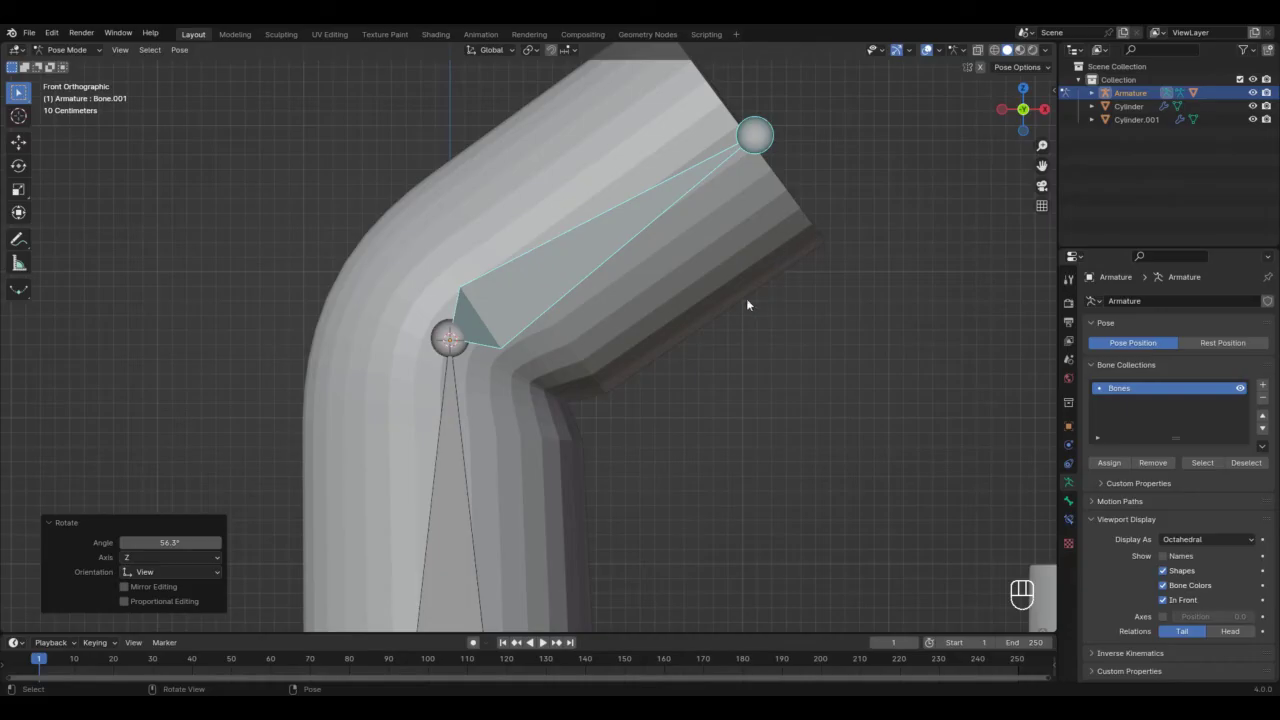
scroll(618, 399, down, 4)
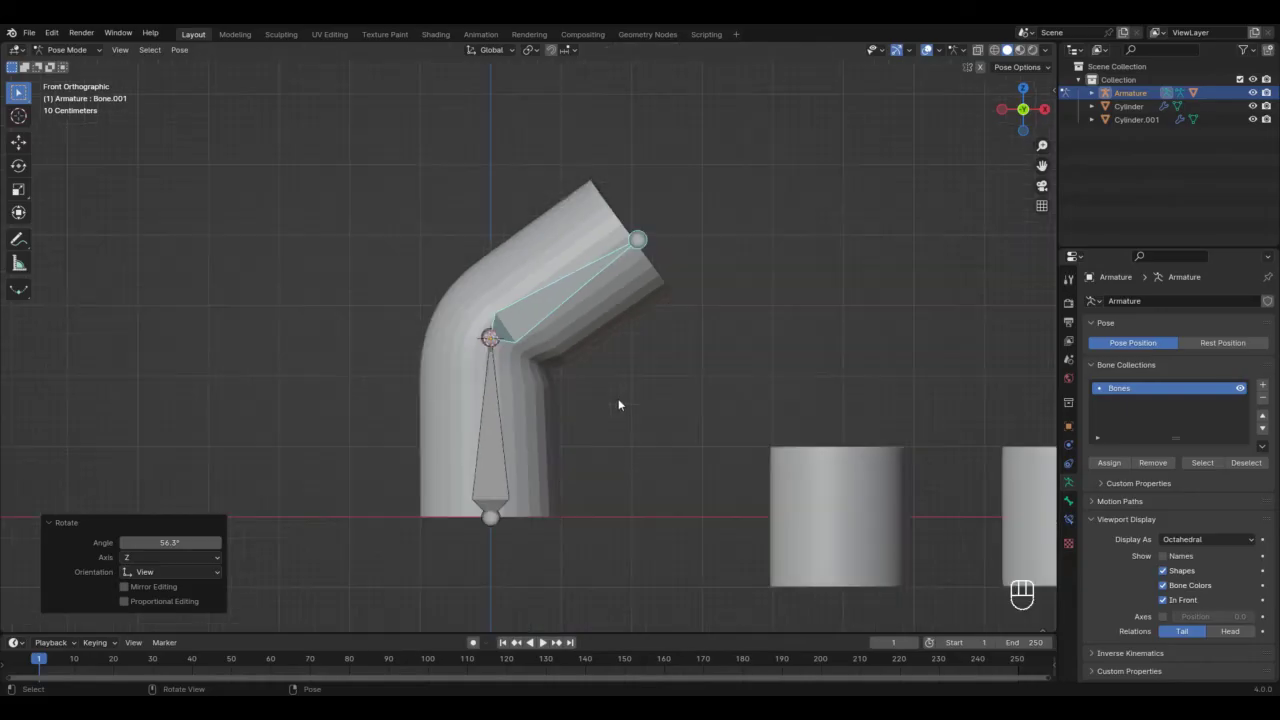
Return to Object Mode and move the armature and all cylinders about 5.38 m along the X axis.
key(Tab)
key(ctrl+Tab)
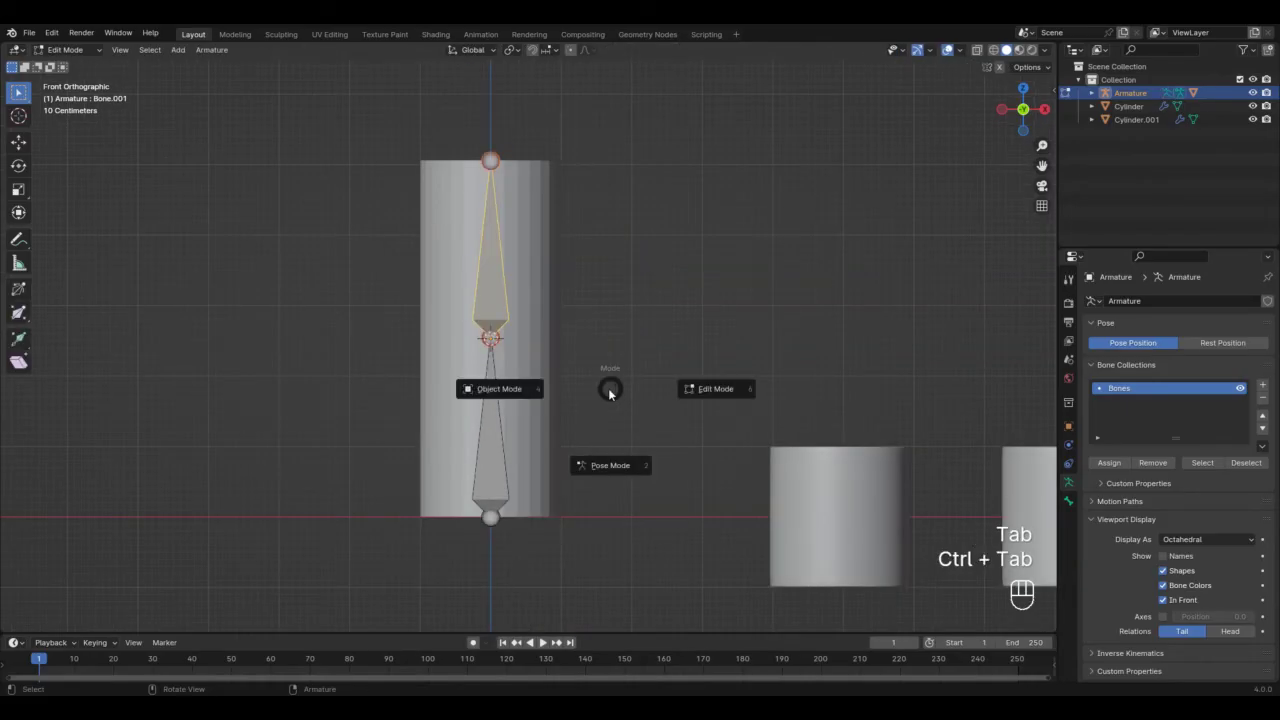
click(560, 358)
scroll(560, 360, down, 3)
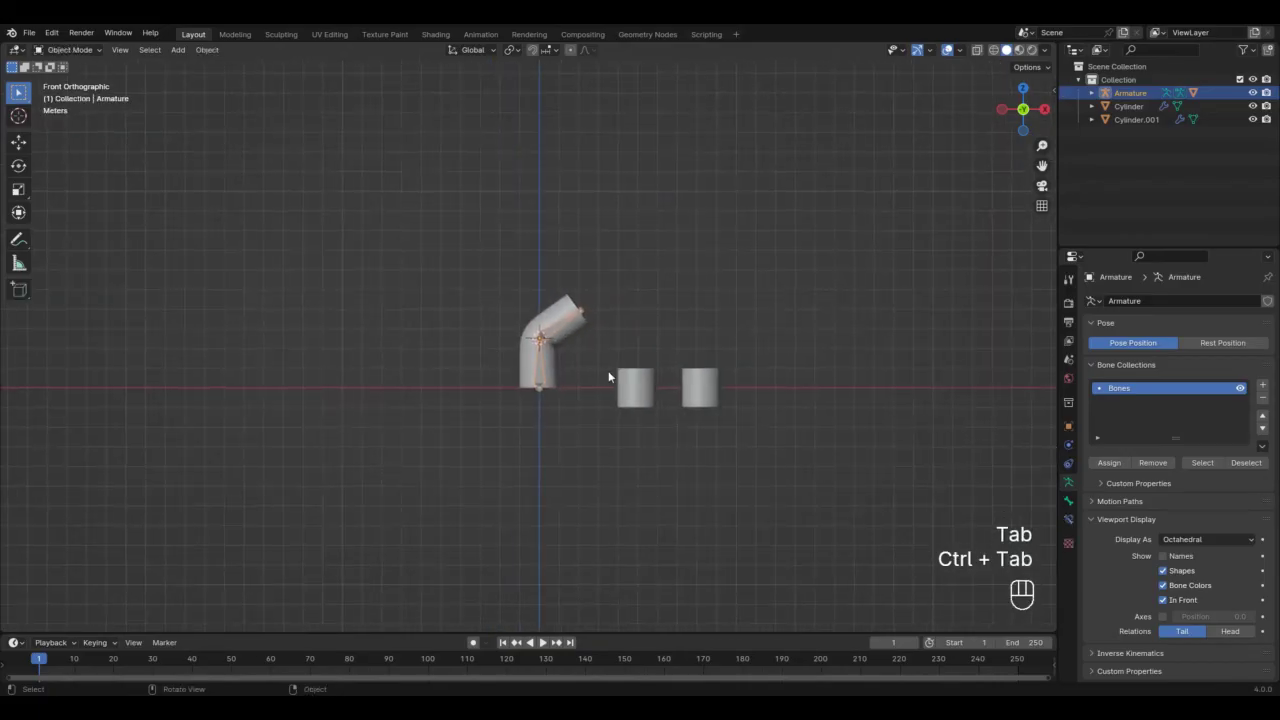
key(a)
key(g)
key(x)
click(712, 380)
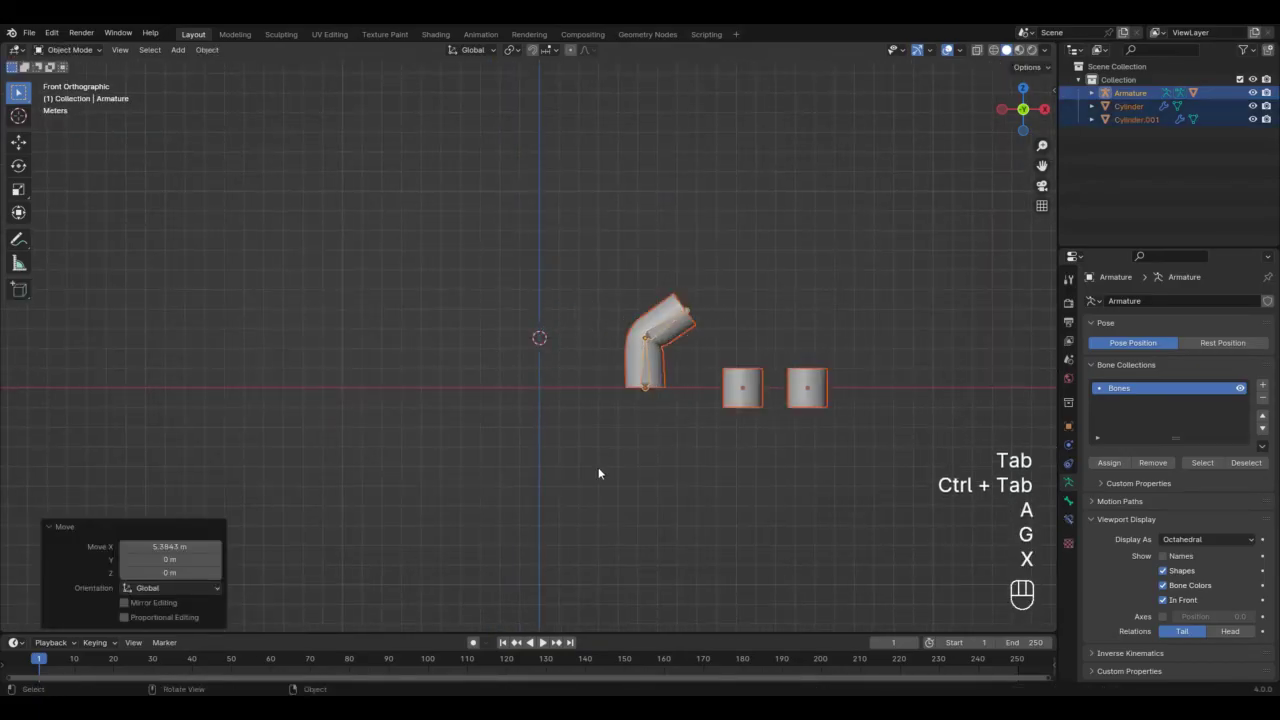
Add a new cylinder, reset the 3D cursor to the world origin, and snap the cylinder to it.
scroll(532, 436, up, 2)
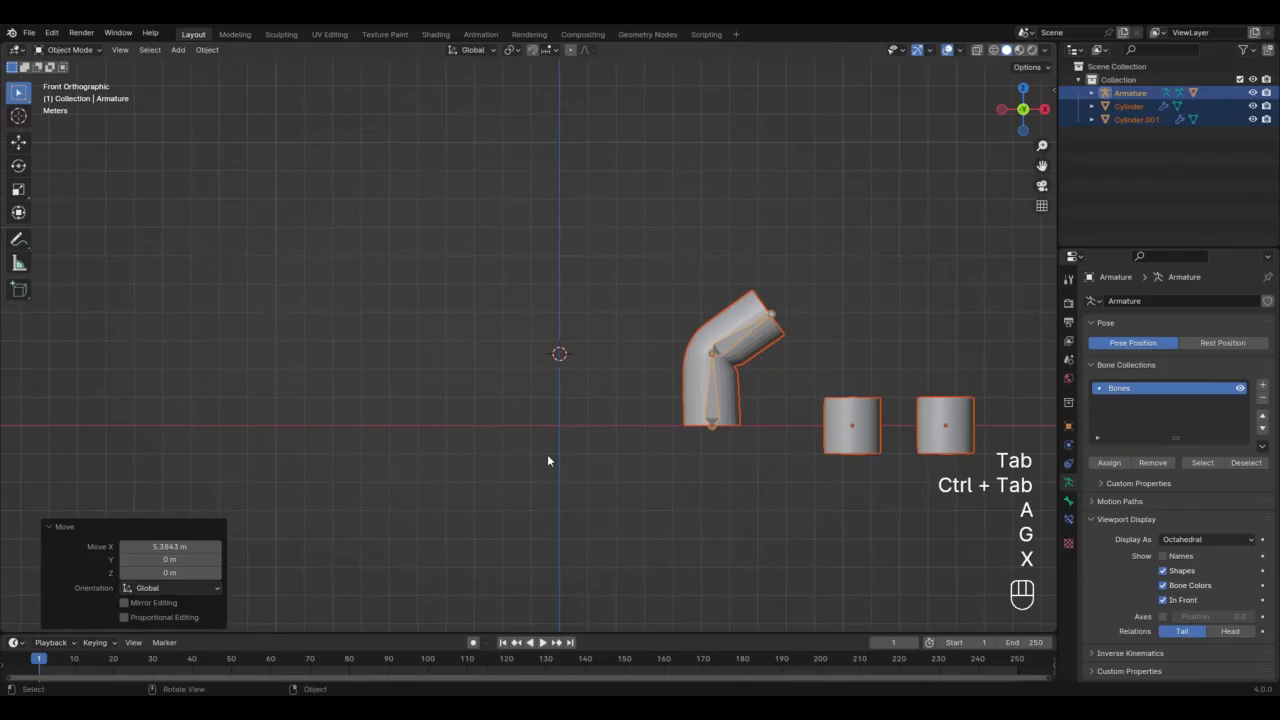
key(shift+a)
mouse_move(507, 355)
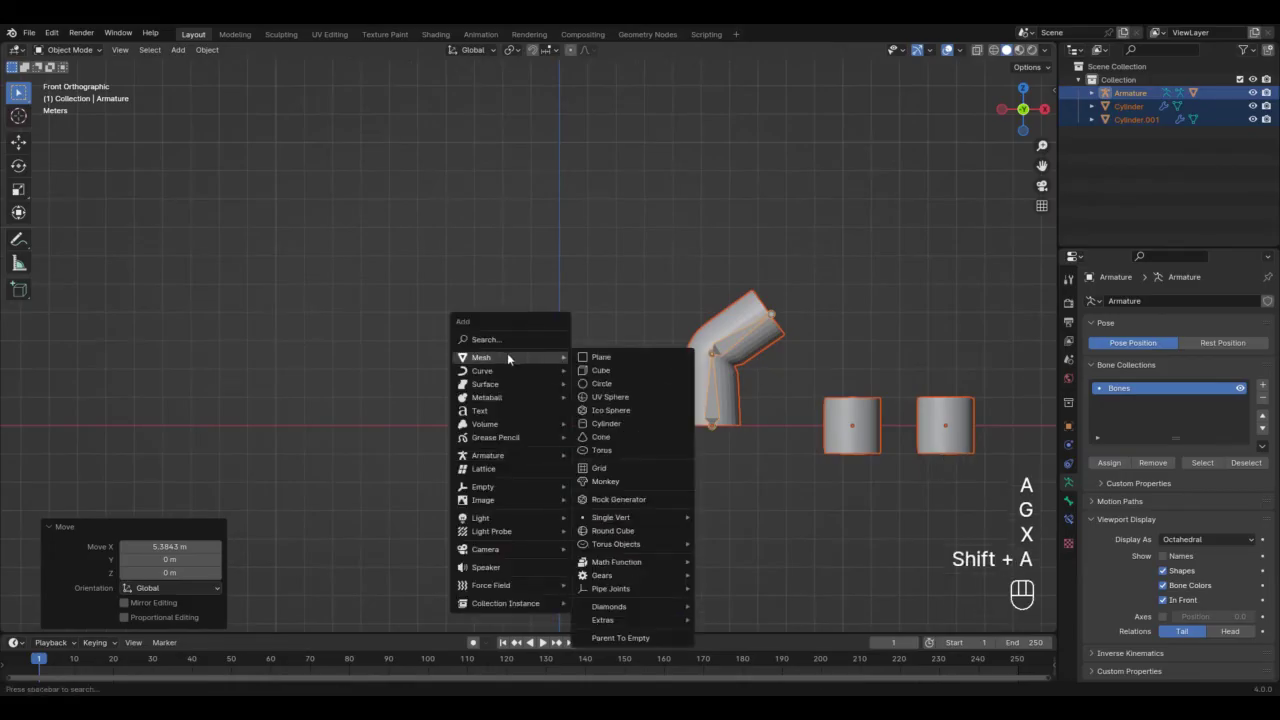
click(634, 429)
key(shift+s)
click(503, 486)
key(shift+s)
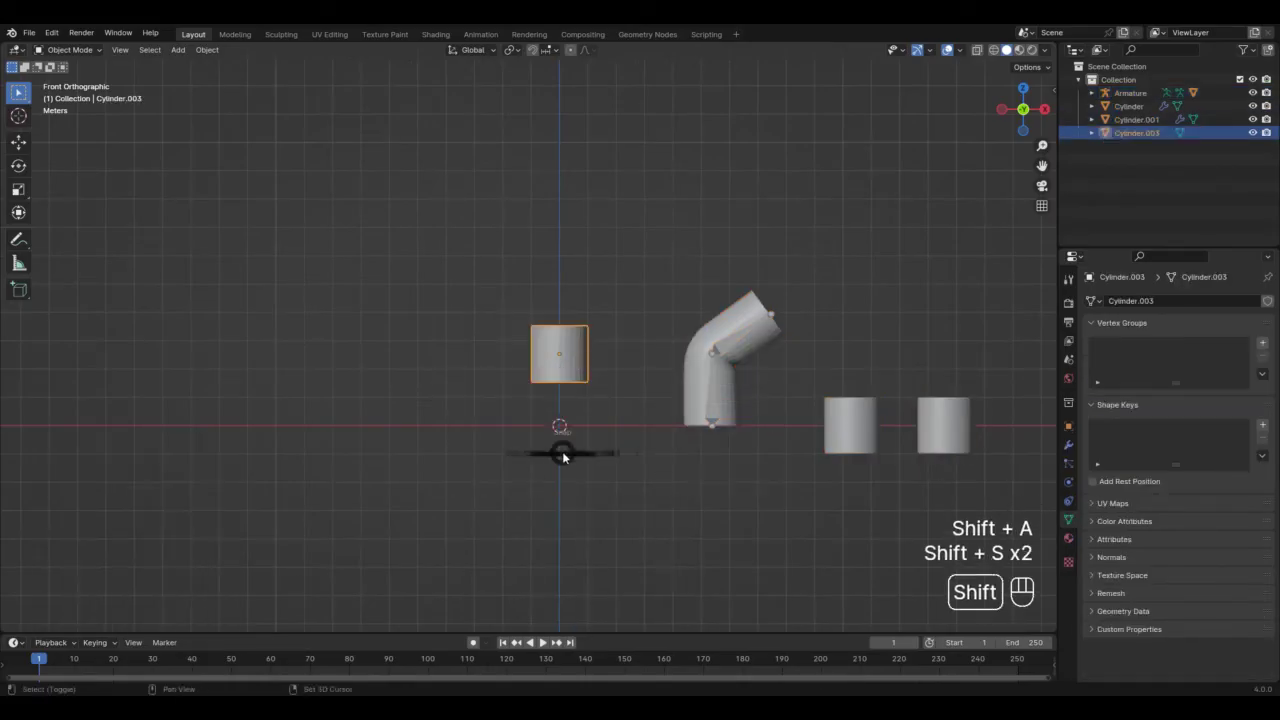
click(563, 377)
Cut a centred horizontal edge loop around the new cylinder and bevel it into a band with about 0.156 m width.
scroll(623, 491, up, 5)
middle_drag(623, 491, 614, 444)
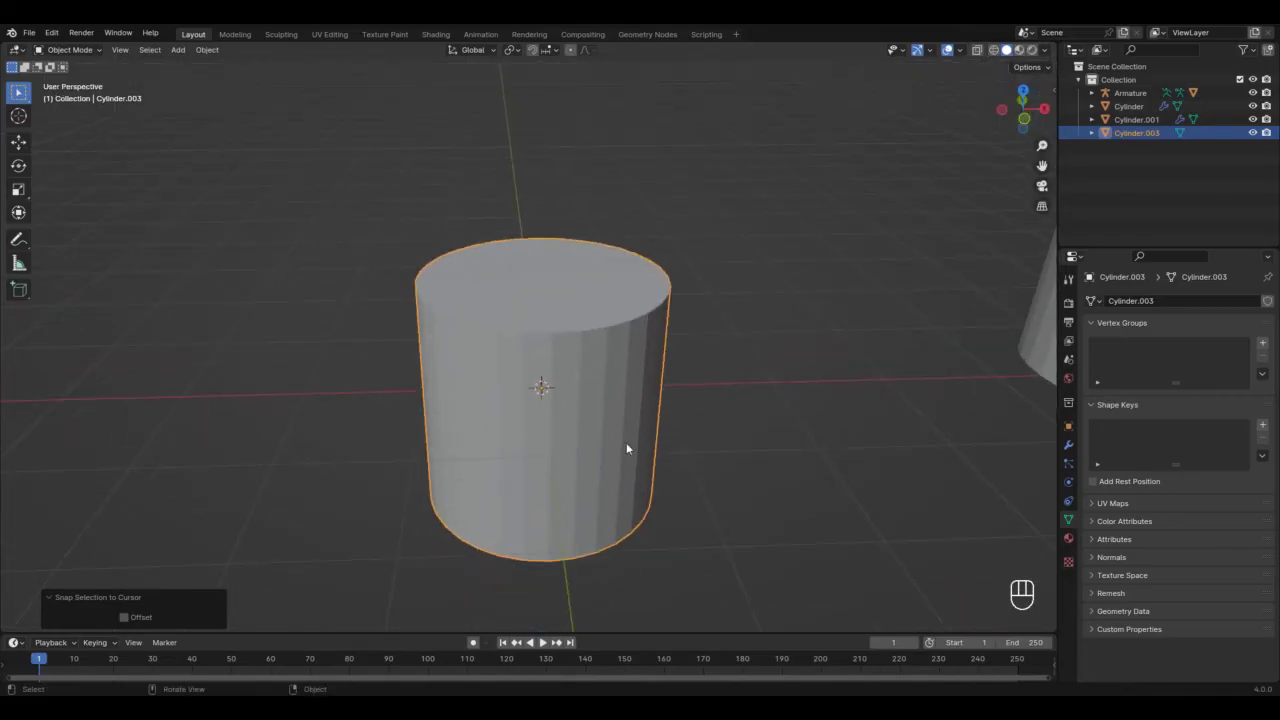
key(Tab)
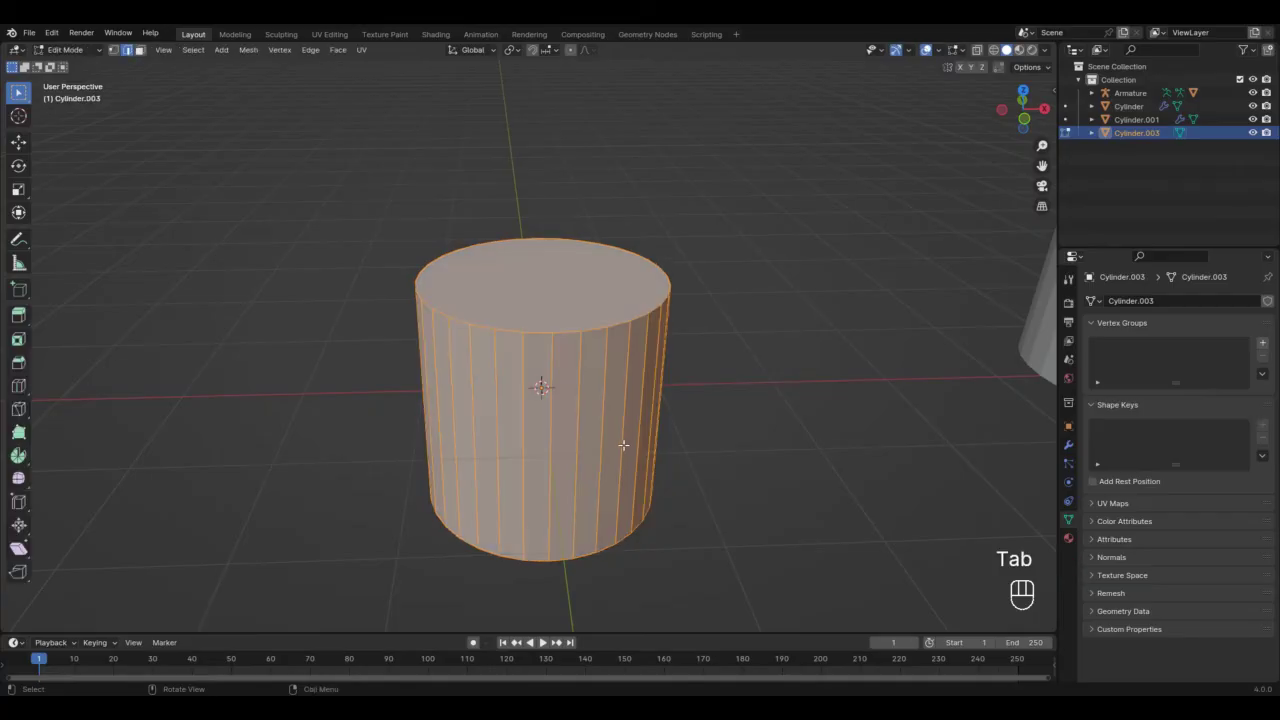
key(ctrl+r)
click(604, 432)
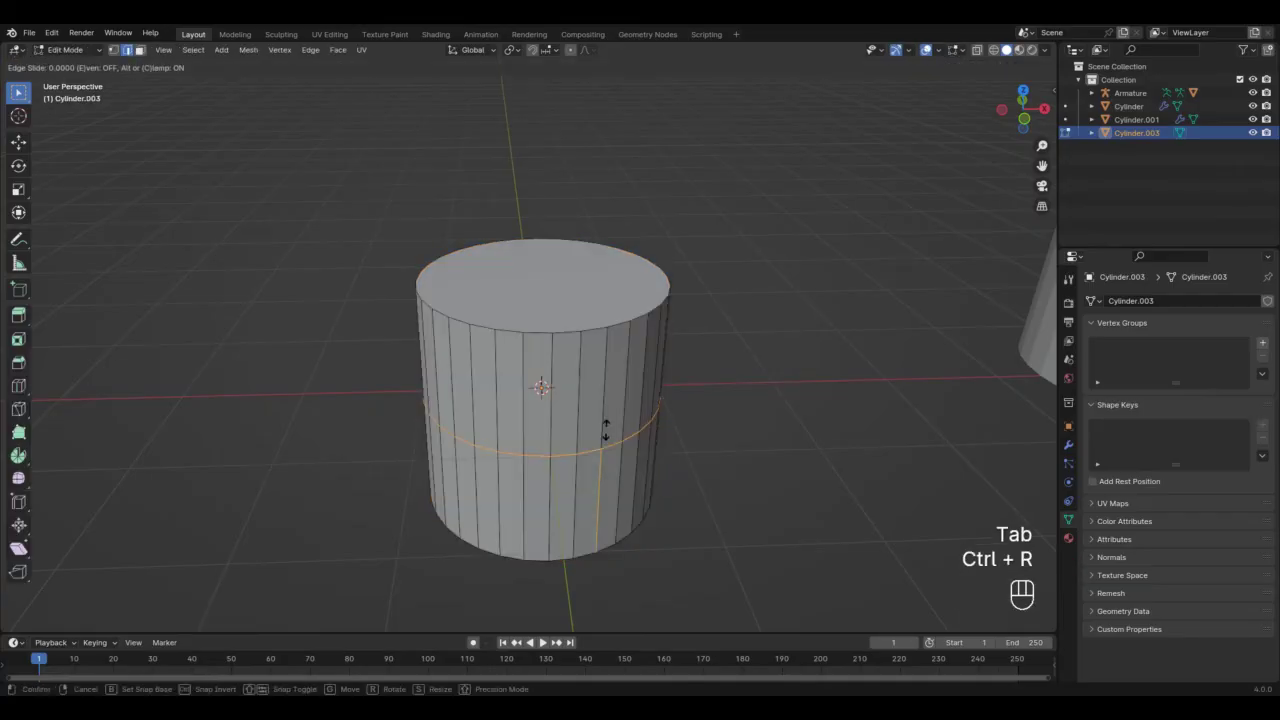
right_click(606, 430)
key(ctrl+b)
scroll(652, 437, down, 2)
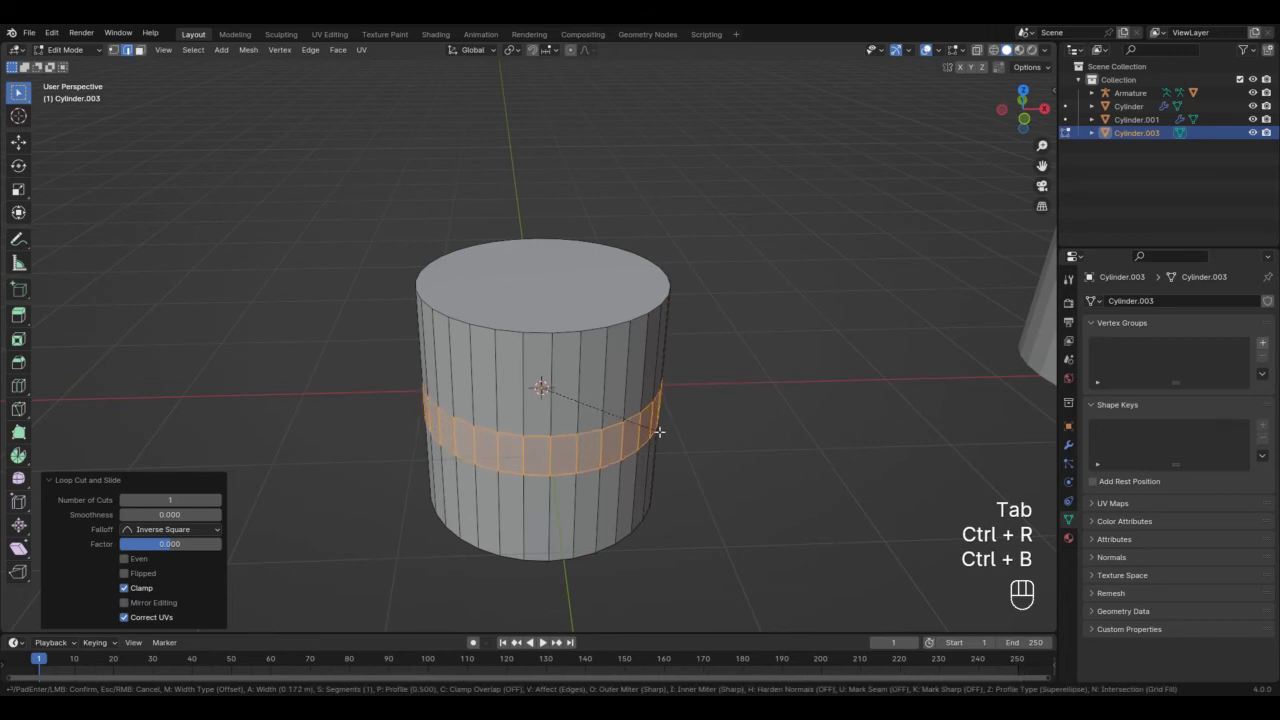
click(660, 432)
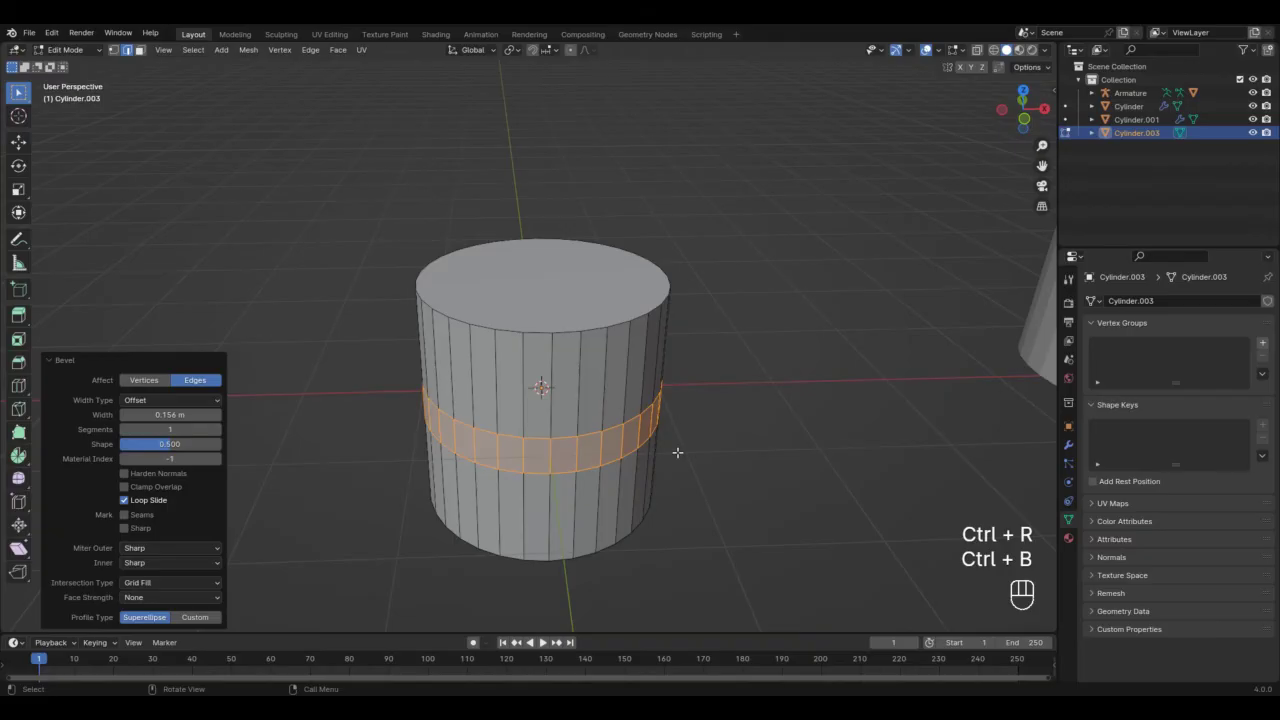
Extrude the middle band outward into a flange, scaling it about 1.495 in X and Y only.
key(e)
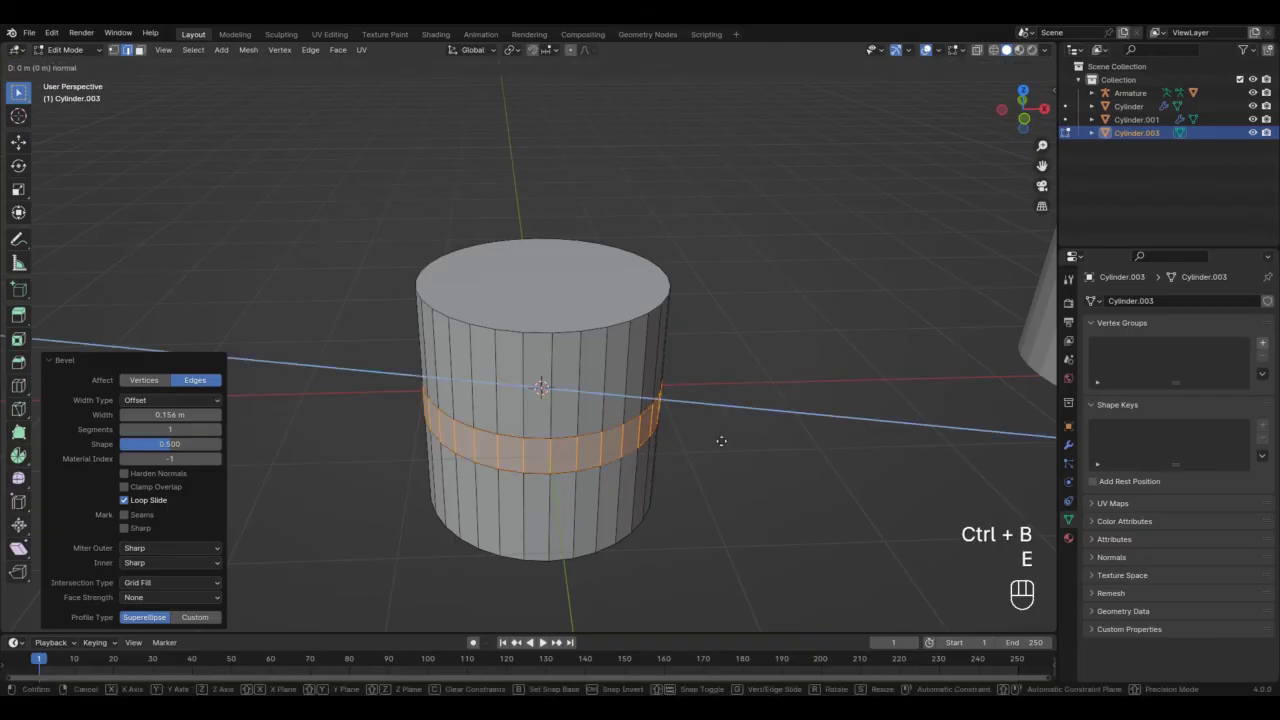
key(s)
key(shift+z)
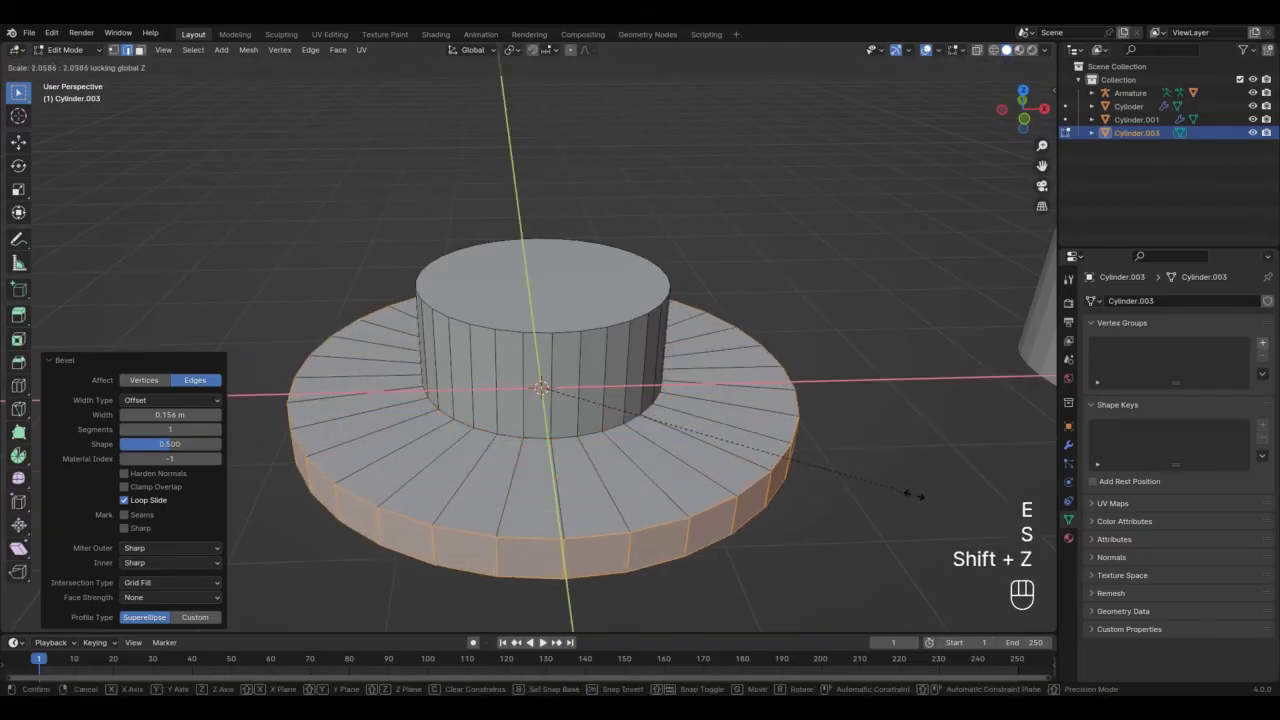
click(822, 447)
middle_drag(791, 449, 560, 680)
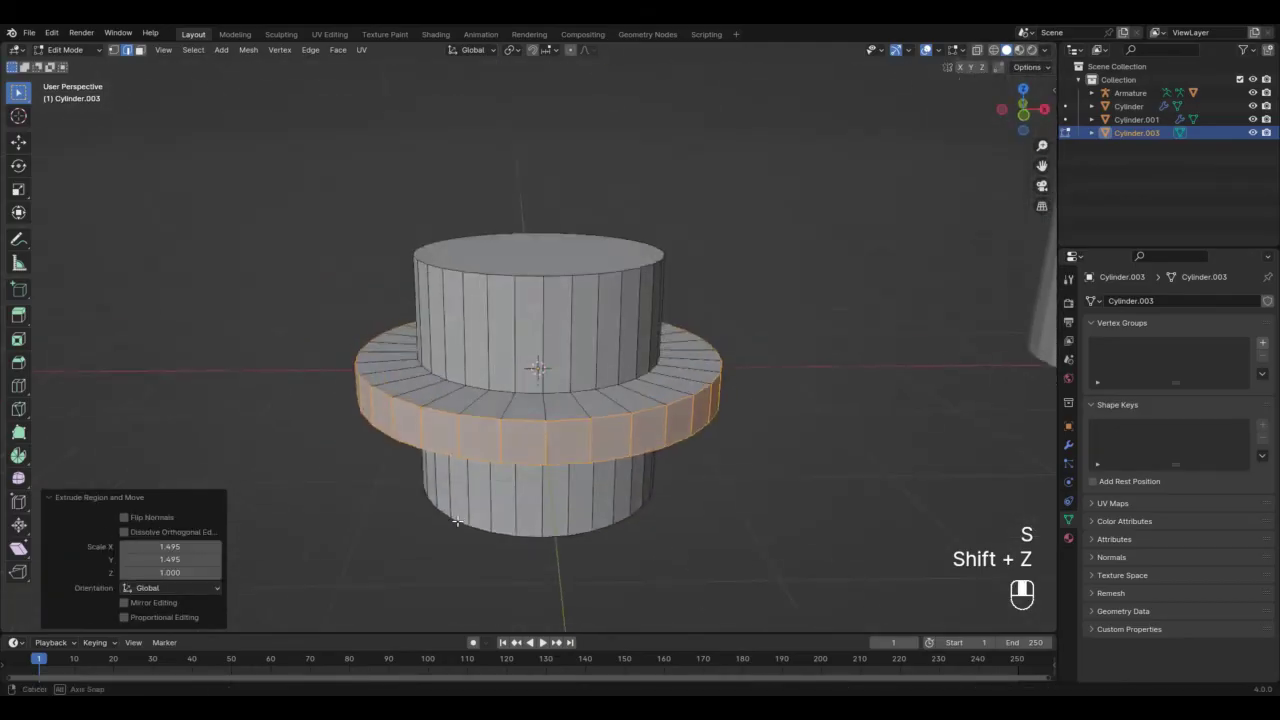
key(Tab)
scroll(530, 465, up, 2)
middle_drag(528, 458, 529, 484)
key(Tab)
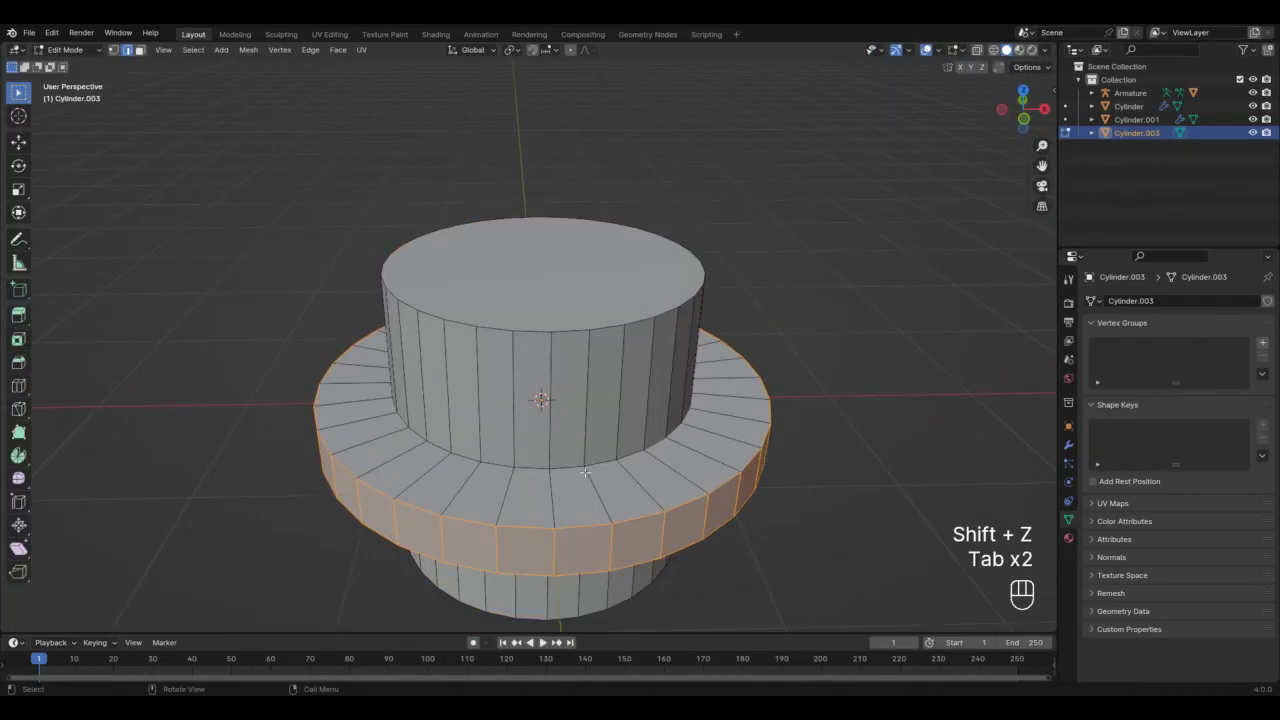
Select the ring of faces on top of the flange and inset them individually by about 0.058 m.
shift+middle_drag(615, 477, 619, 457)
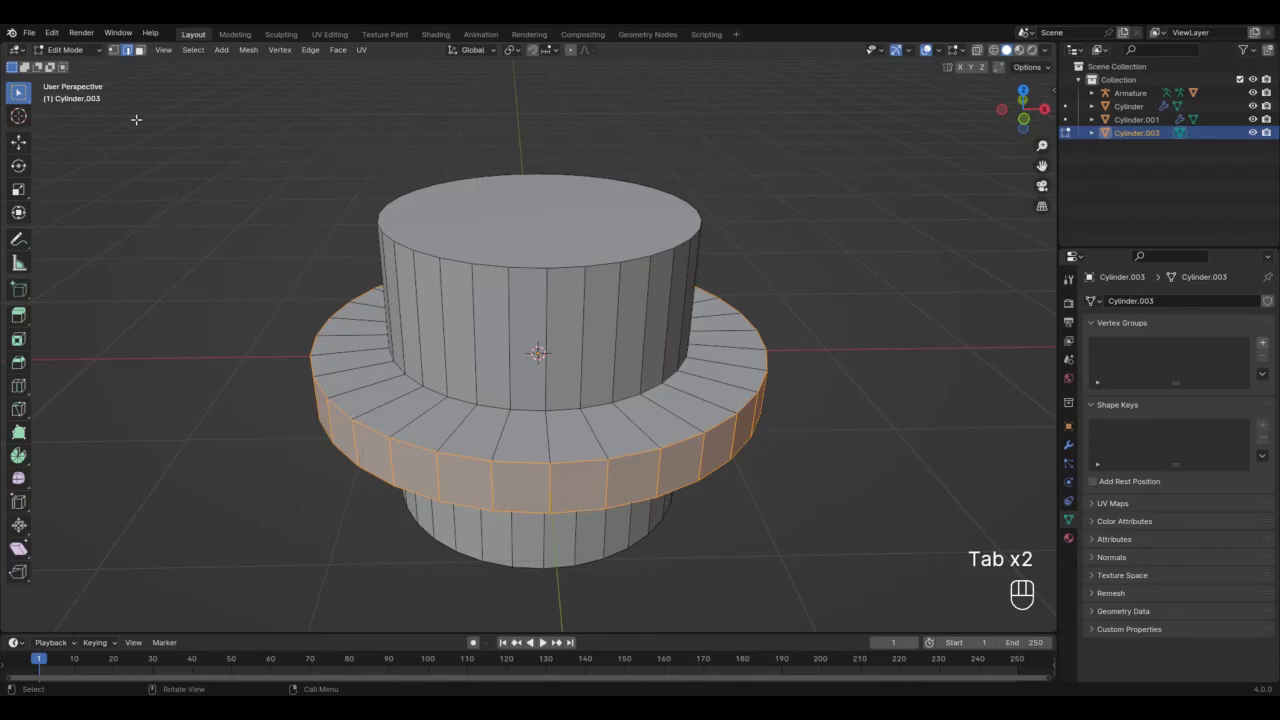
click(139, 49)
alt+click(414, 414)
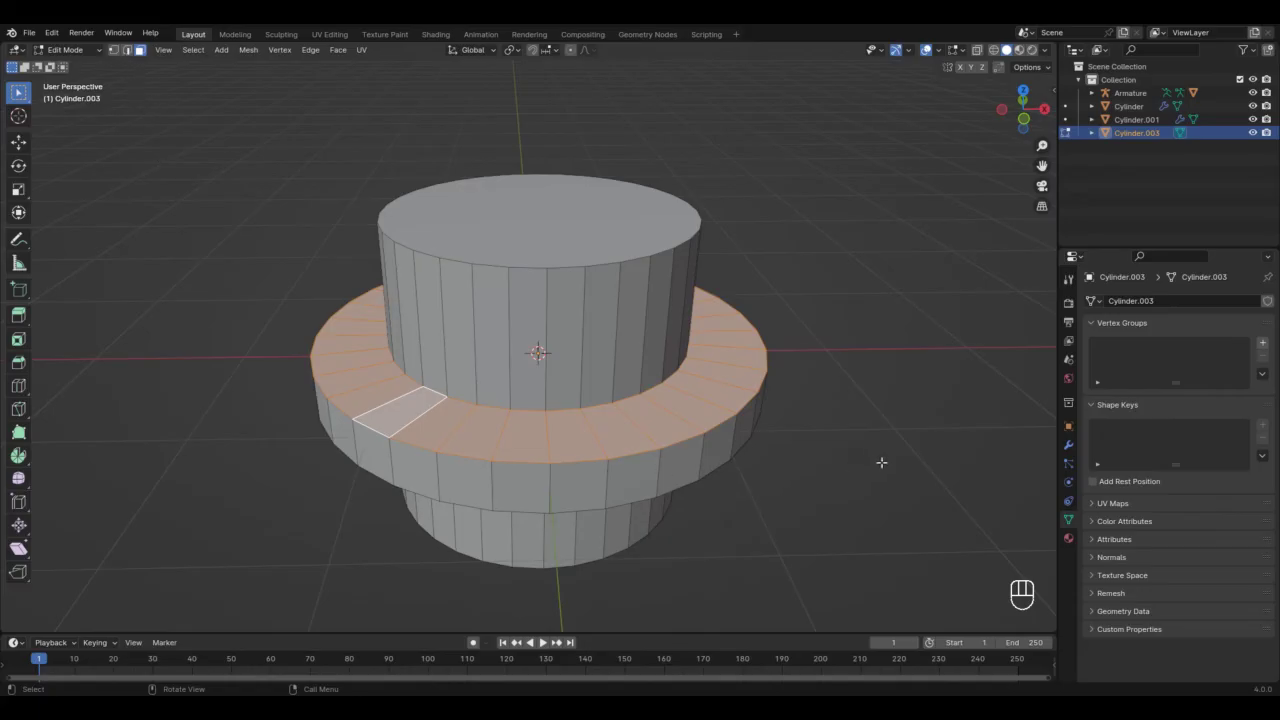
key(i)
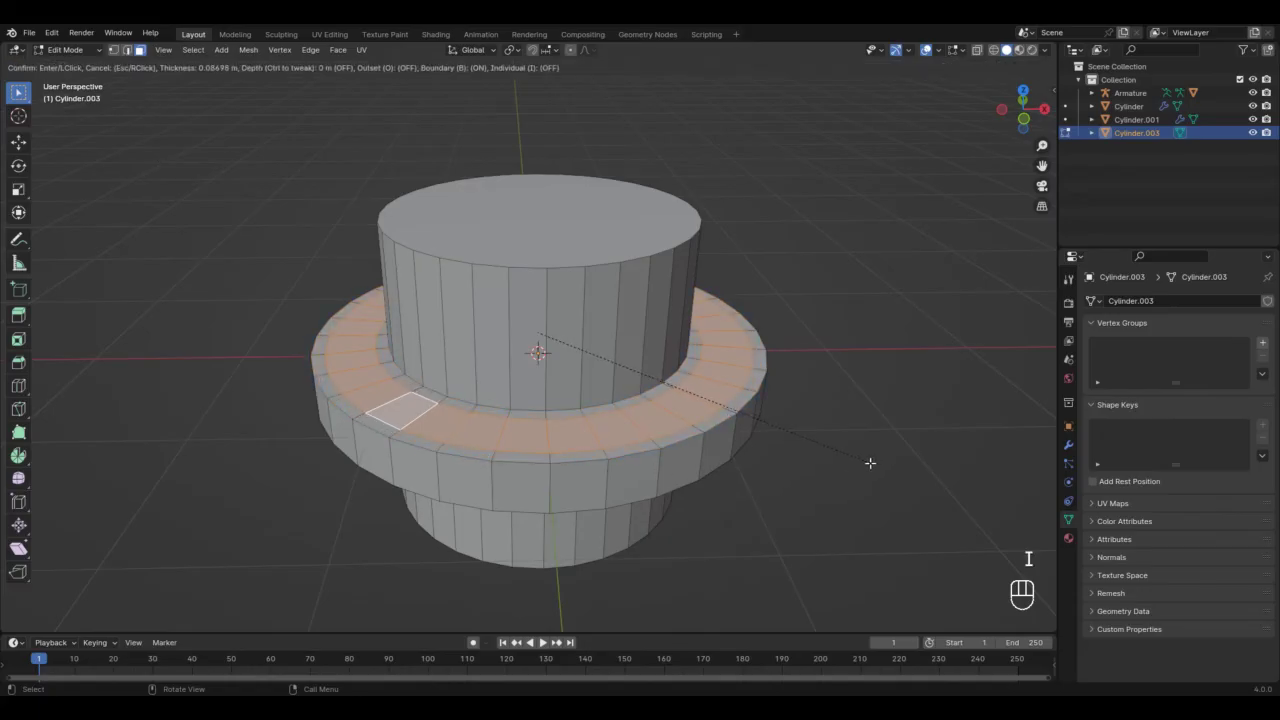
click(877, 462)
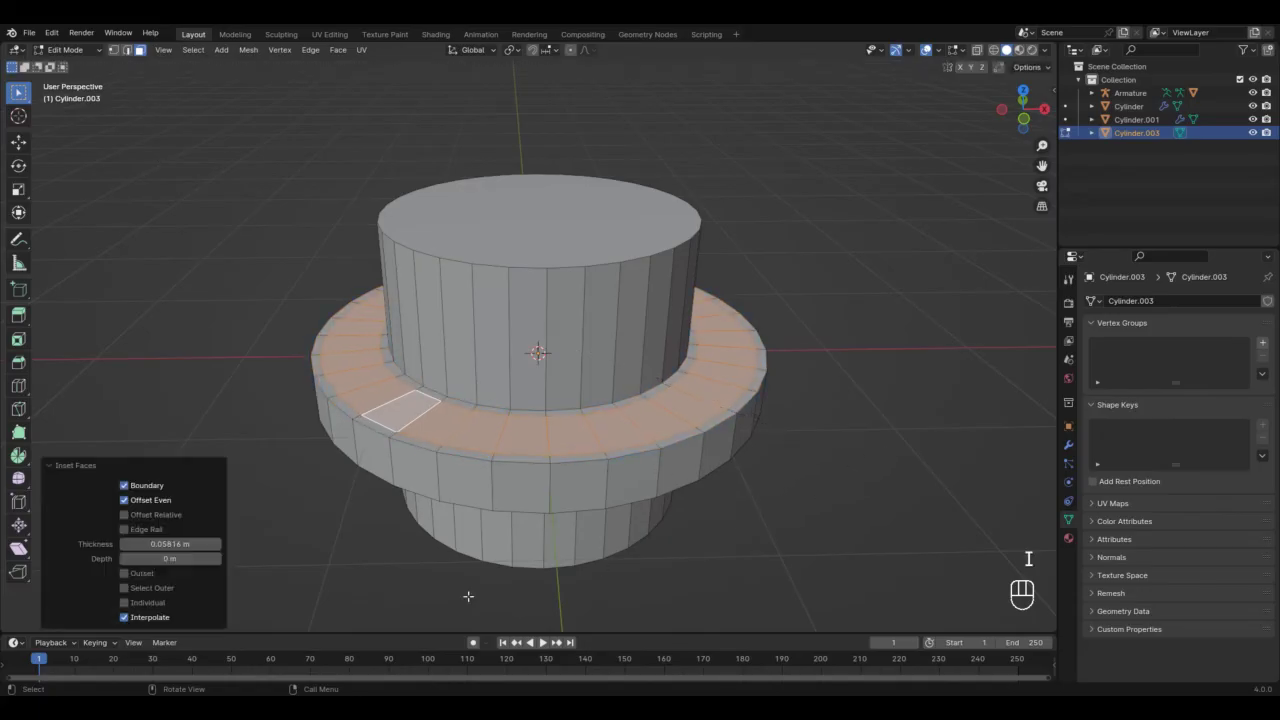
click(126, 603)
middle_drag(454, 442, 450, 495)
shift+middle_drag(450, 495, 454, 418)
scroll(500, 460, up, 3)
shift+middle_drag(559, 550, 558, 473)
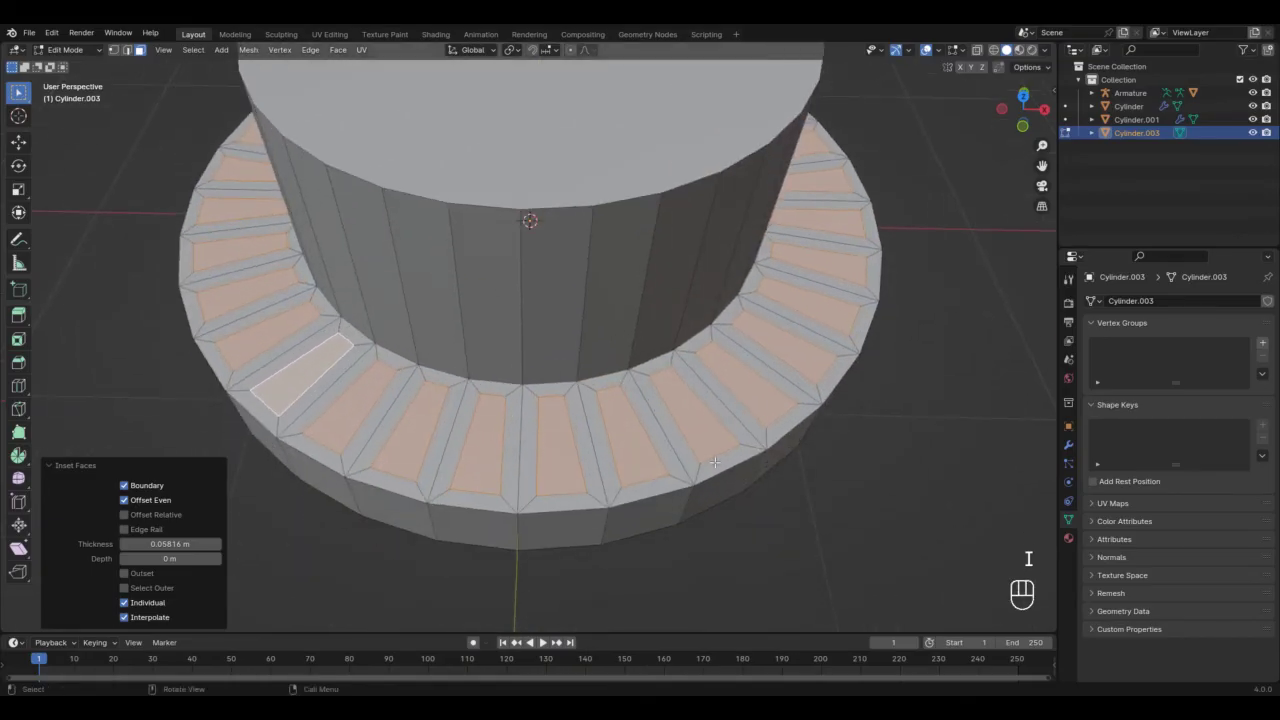
Extrude the inset flange faces upward along global Z into raised teeth and inspect them in Object Mode.
key(e)
key(z)
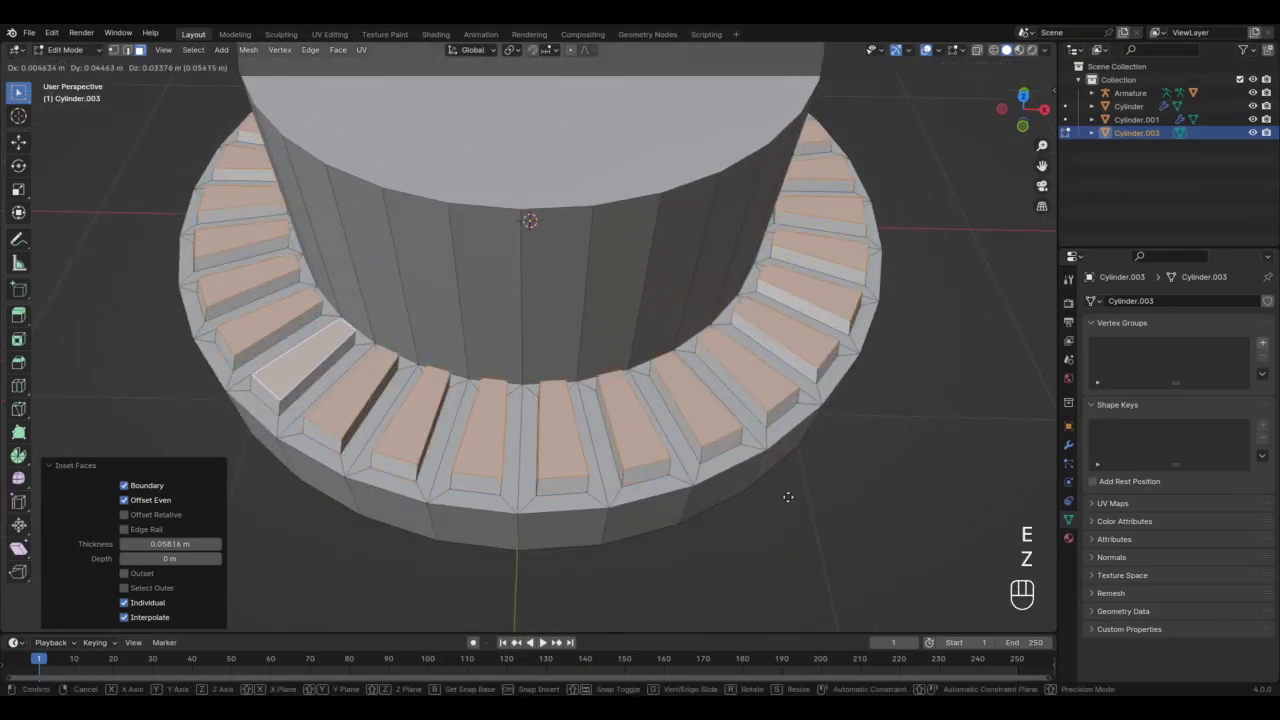
key(z)
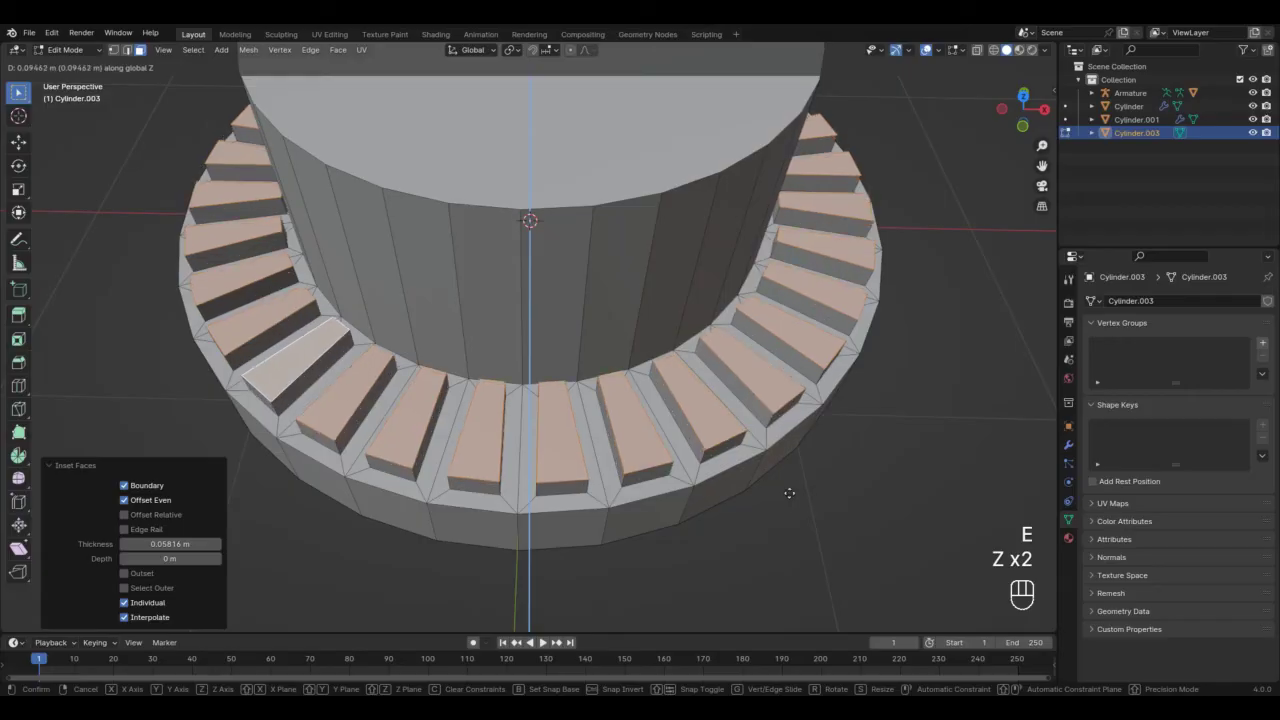
click(752, 460)
middle_drag(462, 516, 468, 384)
key(Tab)
middle_drag(530, 288, 589, 420)
middle_drag(593, 497, 565, 399)
key(Tab)
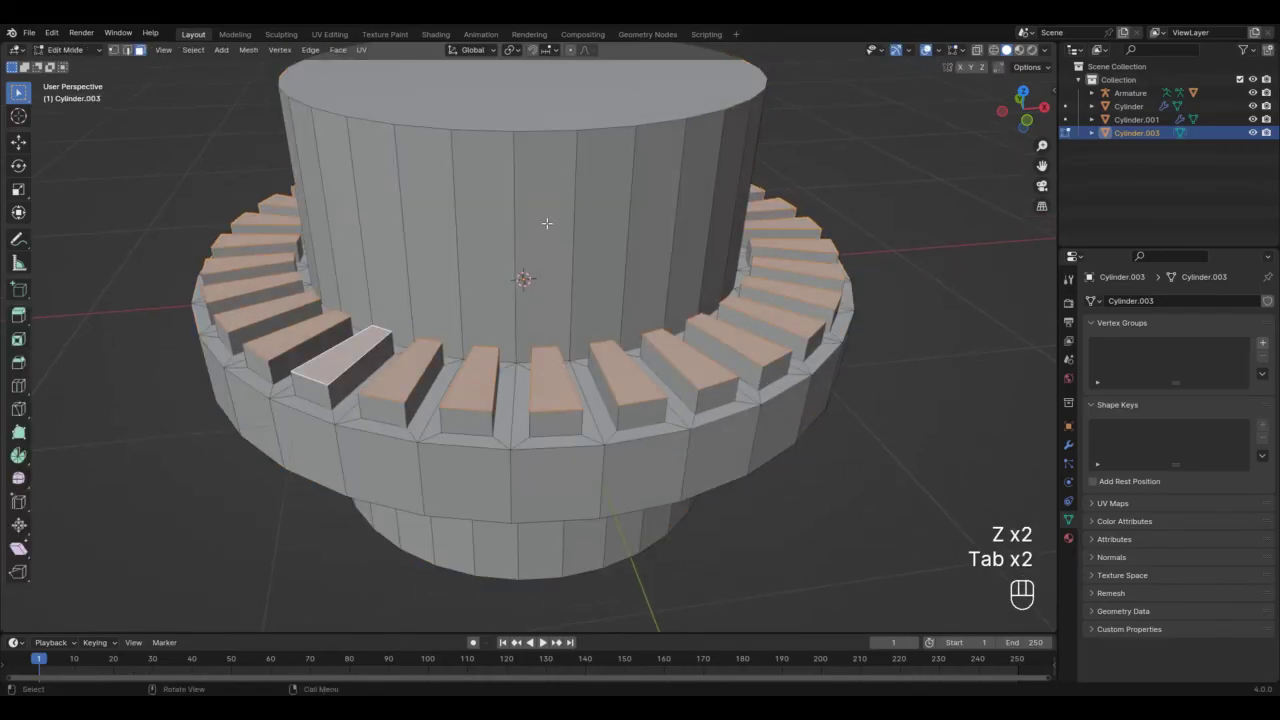
Undo the teeth extrusion and the individual inset on the flange.
key(ctrl+z)
key(ctrl+z)
key(ctrl+z)
key(ctrl+z)
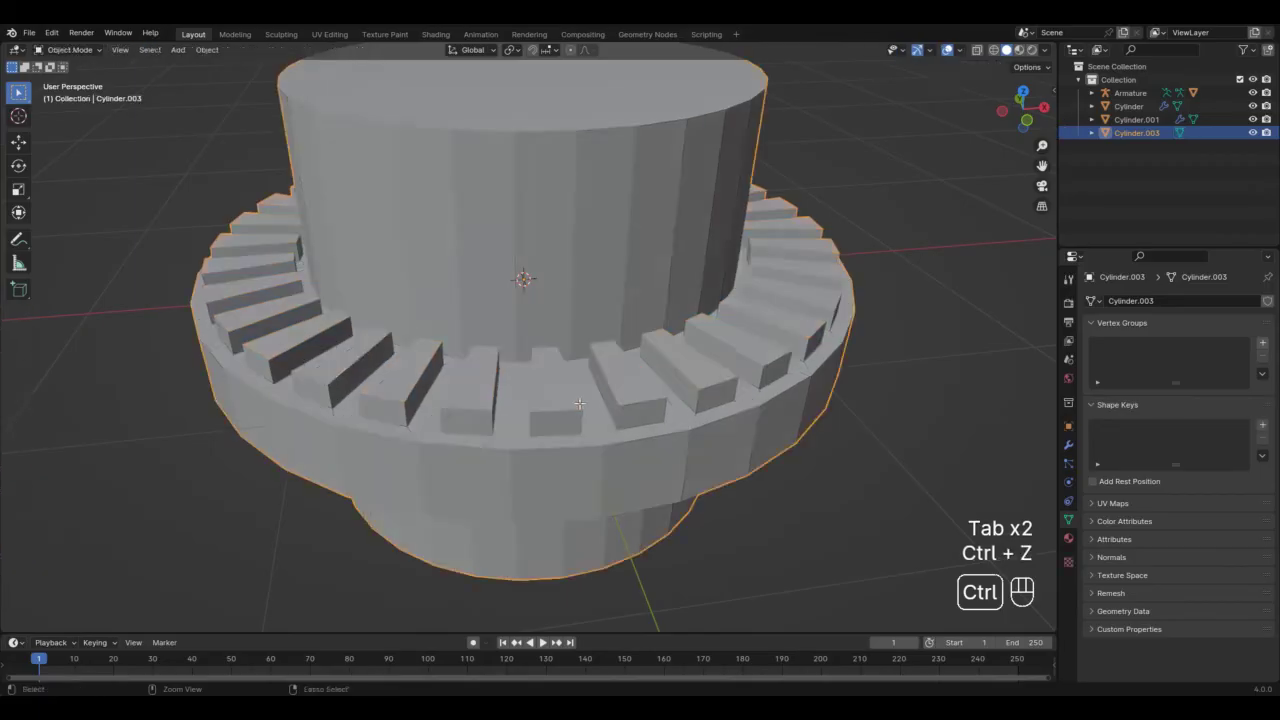
Add two vertical loop cuts near the opposite edges of one front face column, running through the cylinder and flange.
key(ctrl+r)
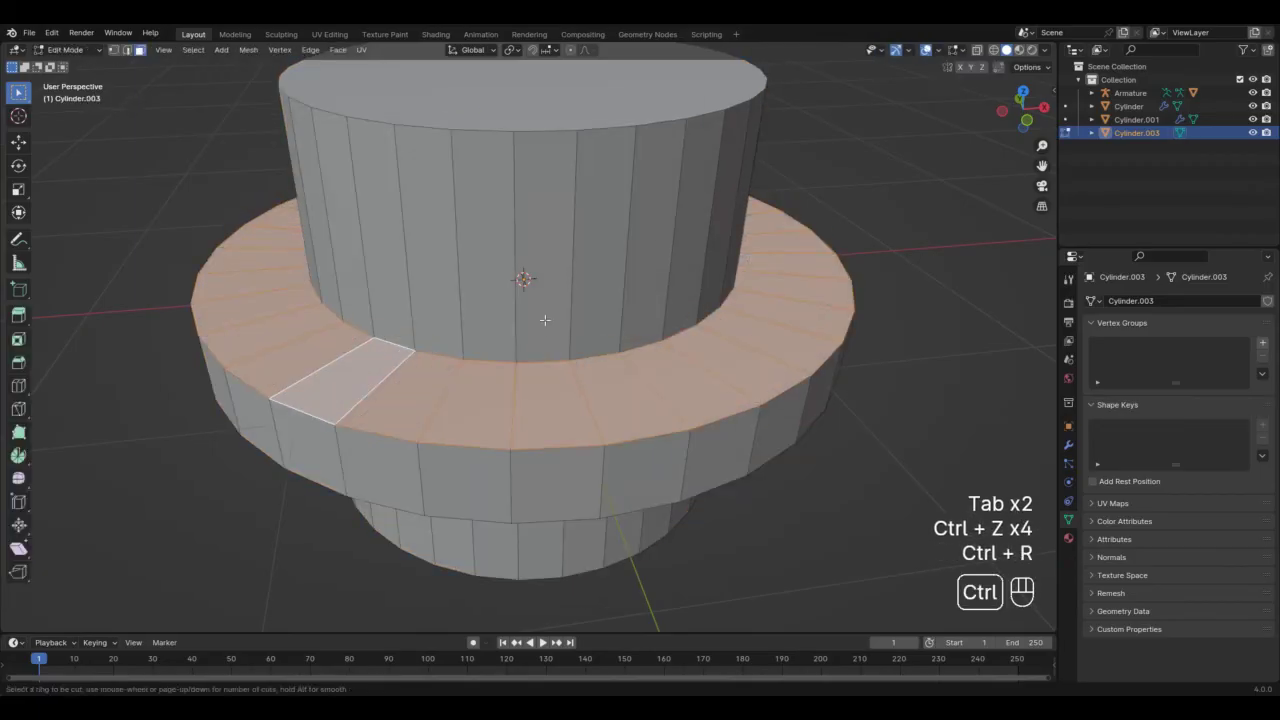
click(540, 375)
click(520, 377)
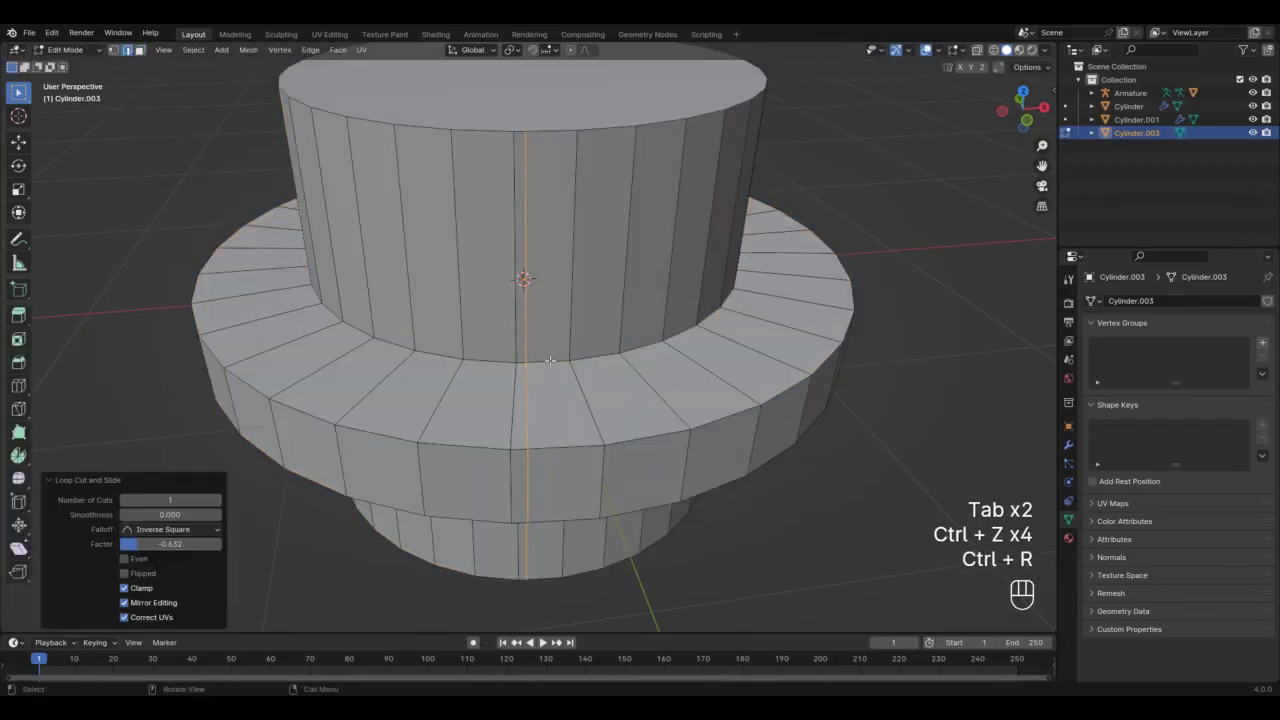
key(ctrl+r)
click(545, 360)
click(568, 348)
Add two circular loop cuts on the flange's top surface, one near its outer rim and one near the cylinder wall.
key(ctrl+r)
click(540, 400)
click(530, 415)
key(ctrl+r)
click(521, 394)
click(520, 363)
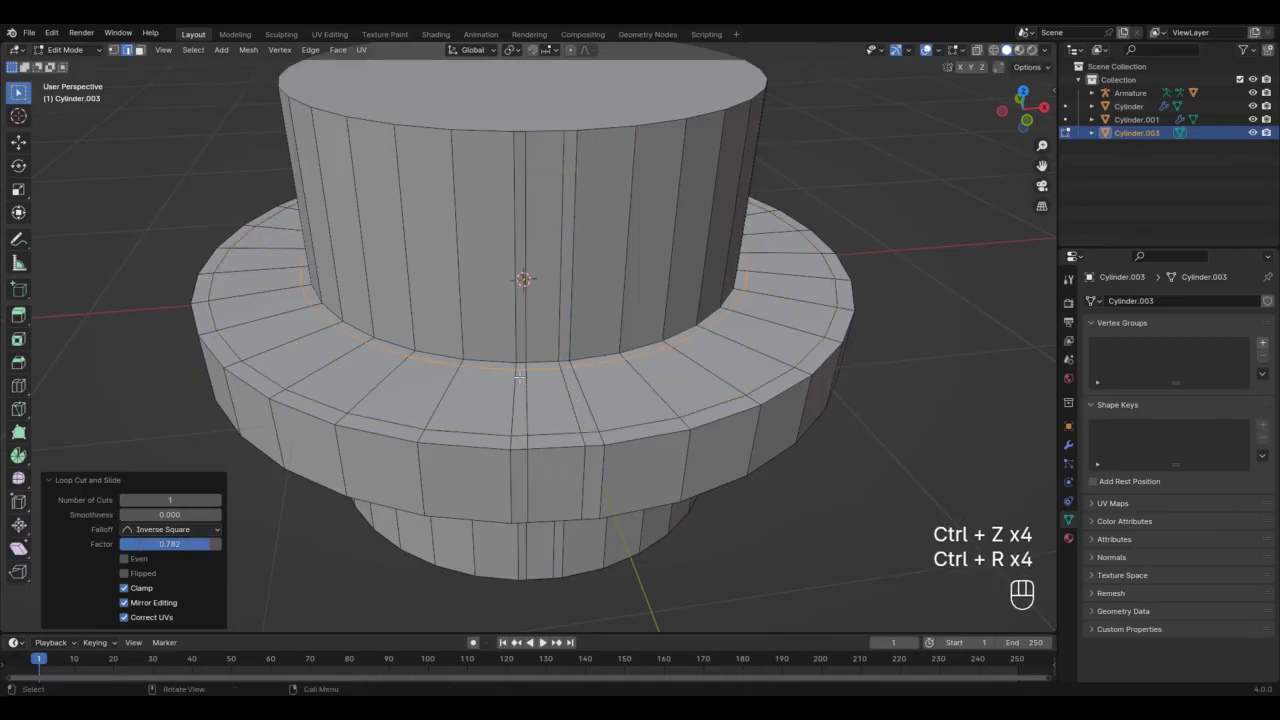
click(139, 50)
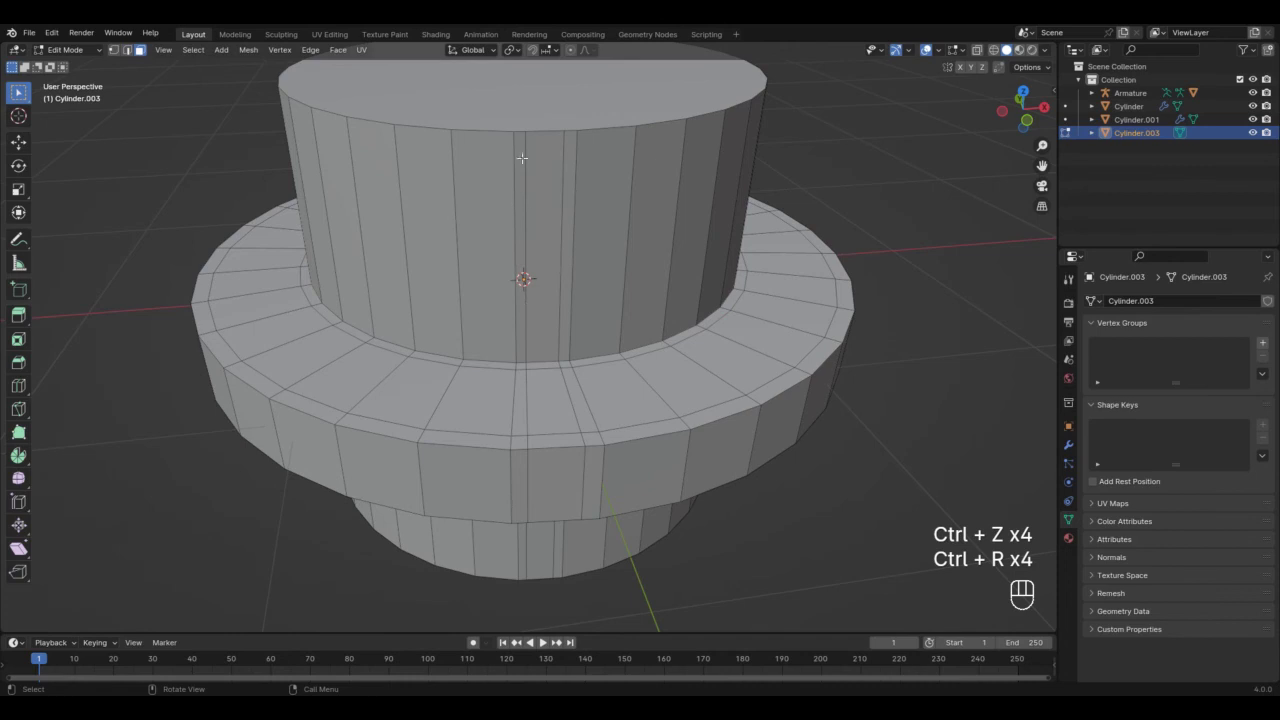
middle_drag(569, 169, 552, 475)
key(Tab)
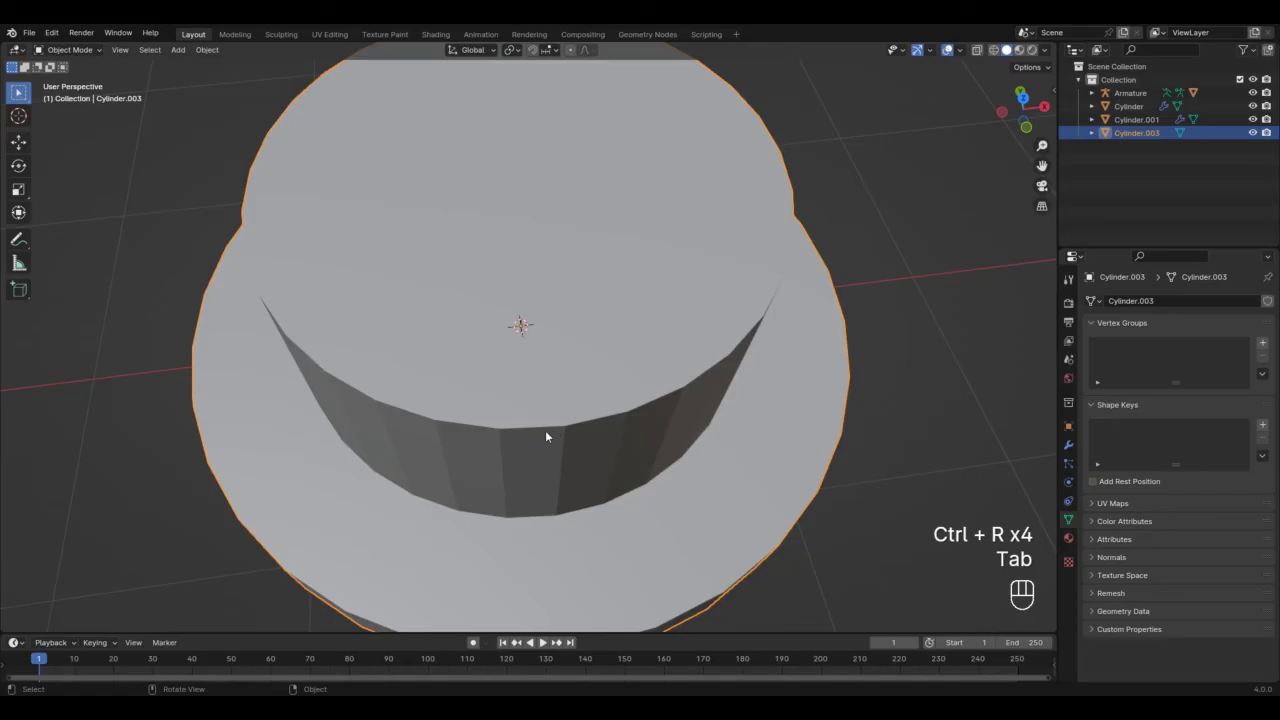
key(Tab)
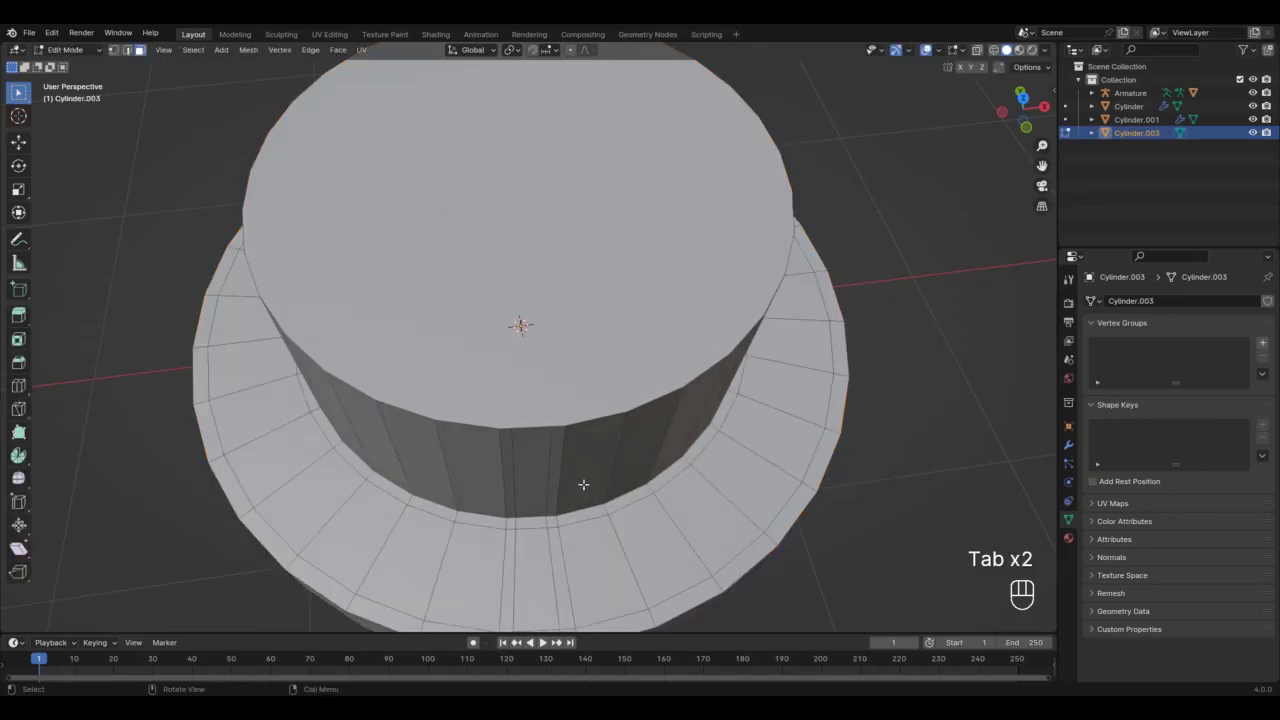
Undo the vertical and circular loop cuts and the flange's top face selection.
key(ctrl+z)
key(ctrl+z)
key(ctrl+z)
key(ctrl+z)
key(ctrl+z)
key(ctrl+z)
key(ctrl+z)
key(ctrl+z)
scroll(571, 545, down, 5)
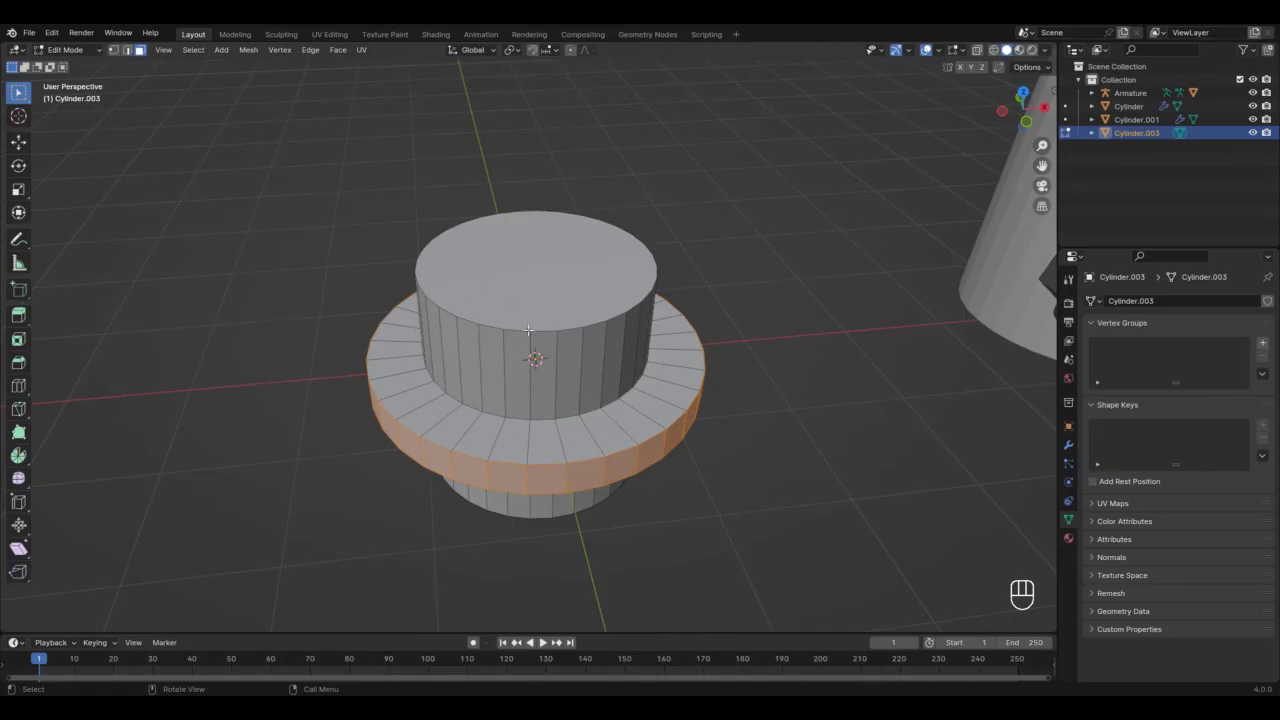
Rip the edge loop where the flange's underside meets the lower cylinder without displacing it.
click(127, 49)
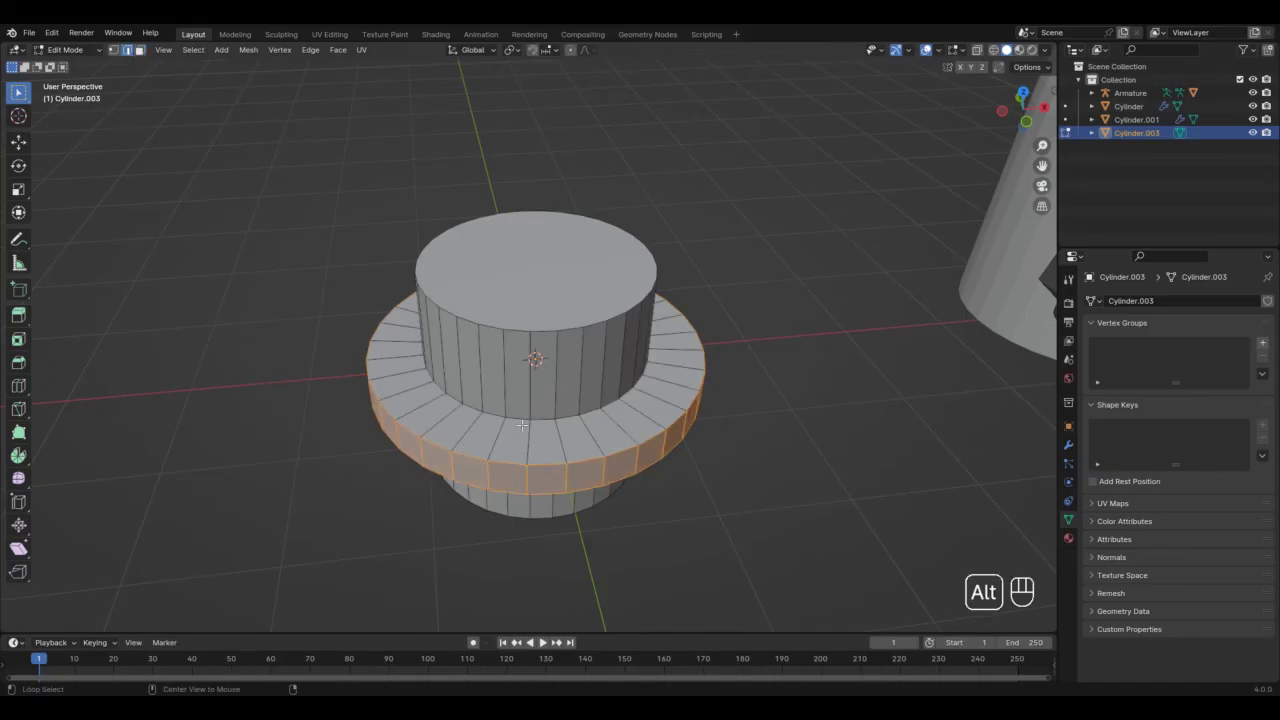
key(alt+a)
middle_drag(522, 425, 531, 322)
alt+shift+click(511, 248)
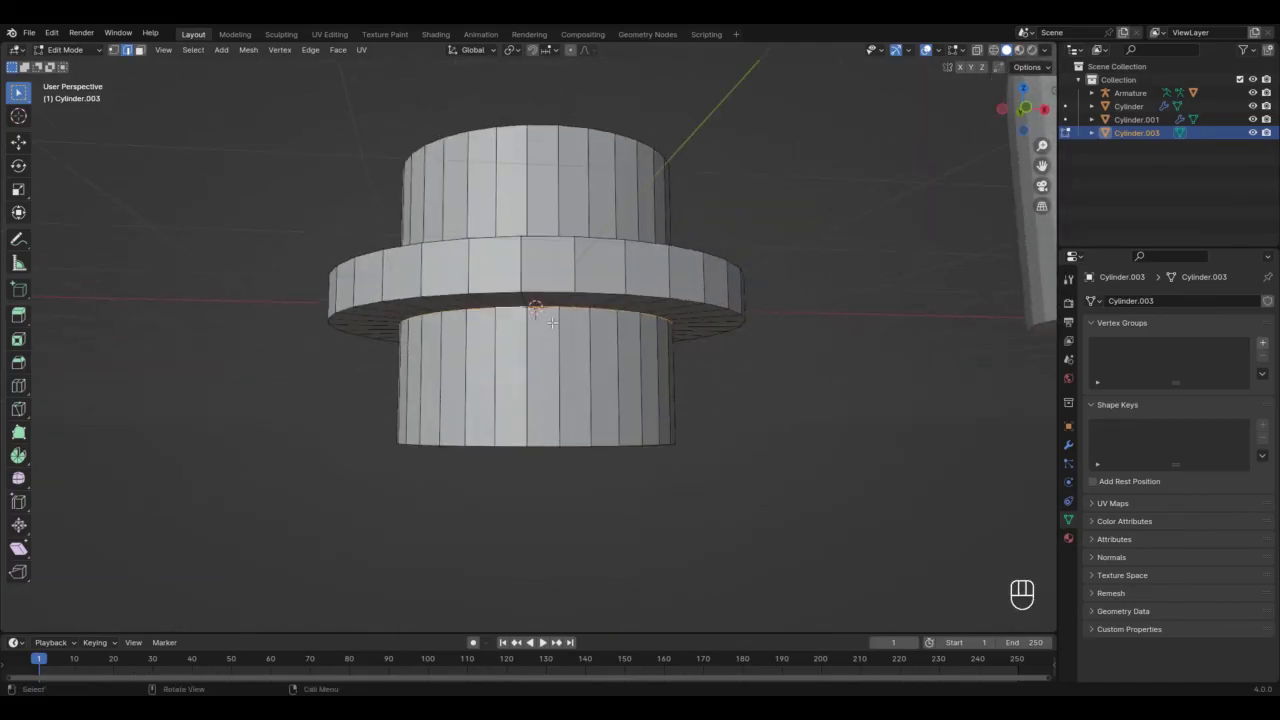
key(v)
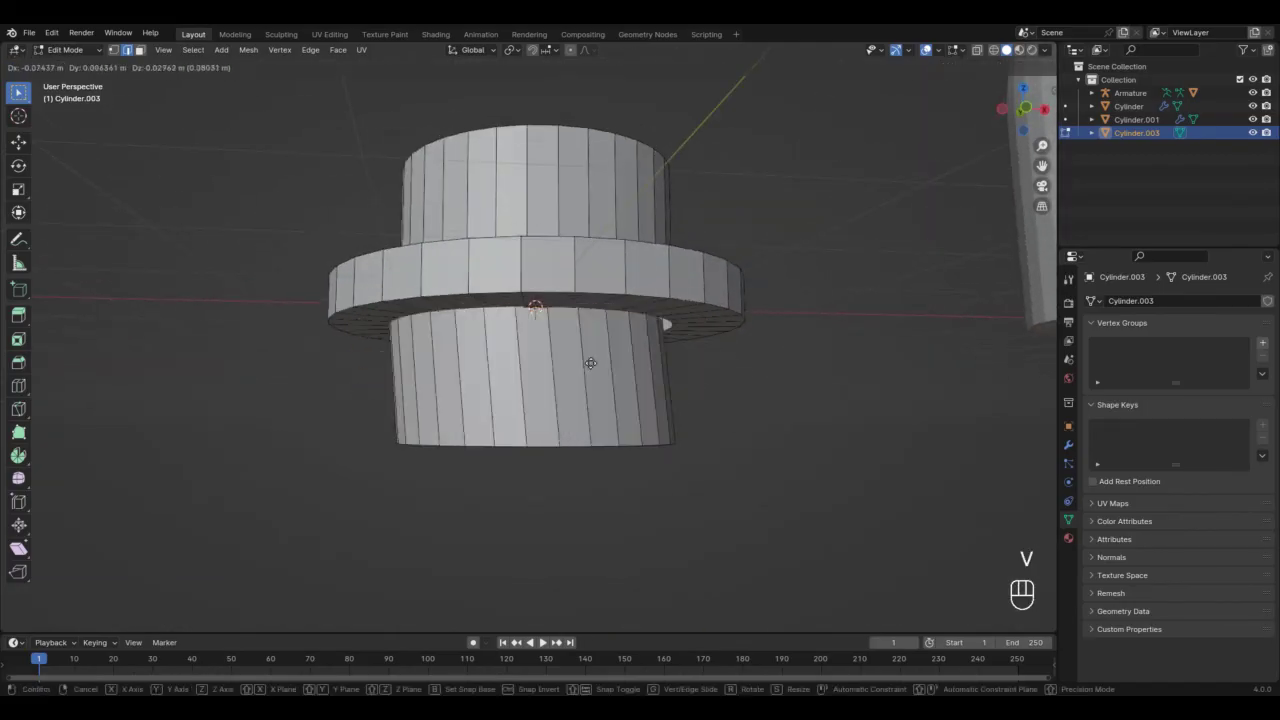
right_click(540, 330)
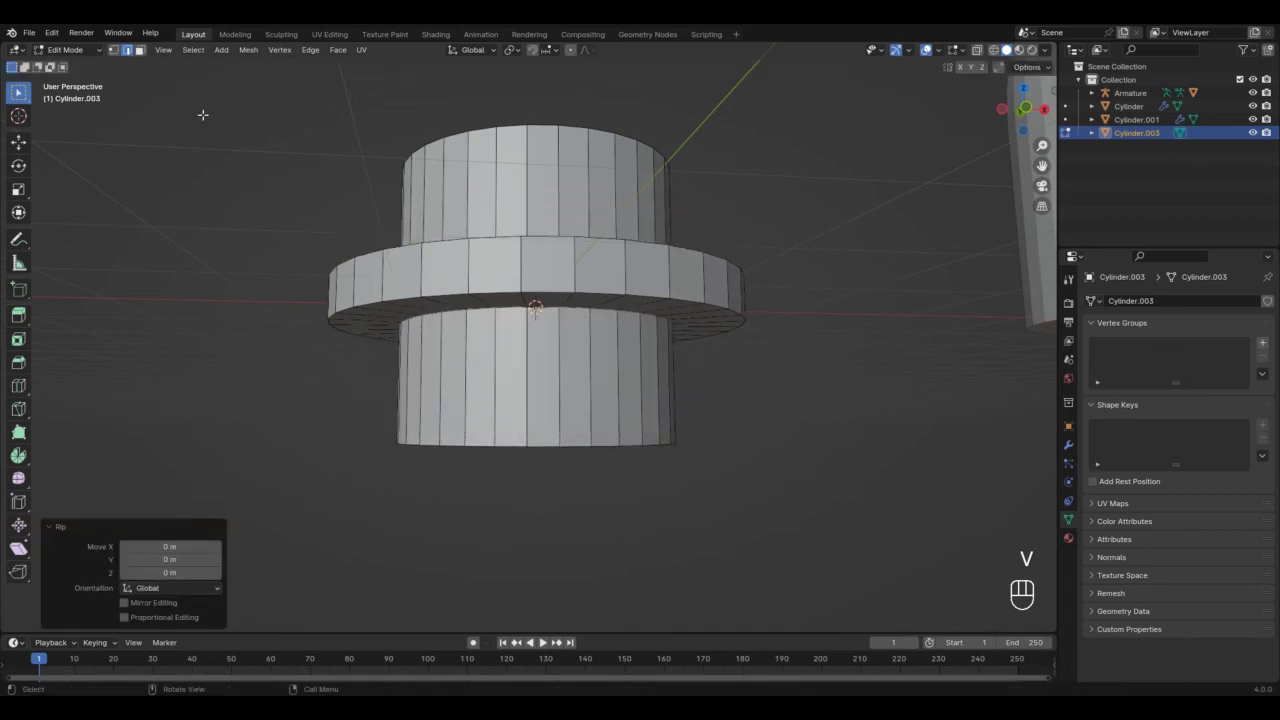
Select all geometry linked to the ripped flange and hide it from the cylinder.
click(113, 50)
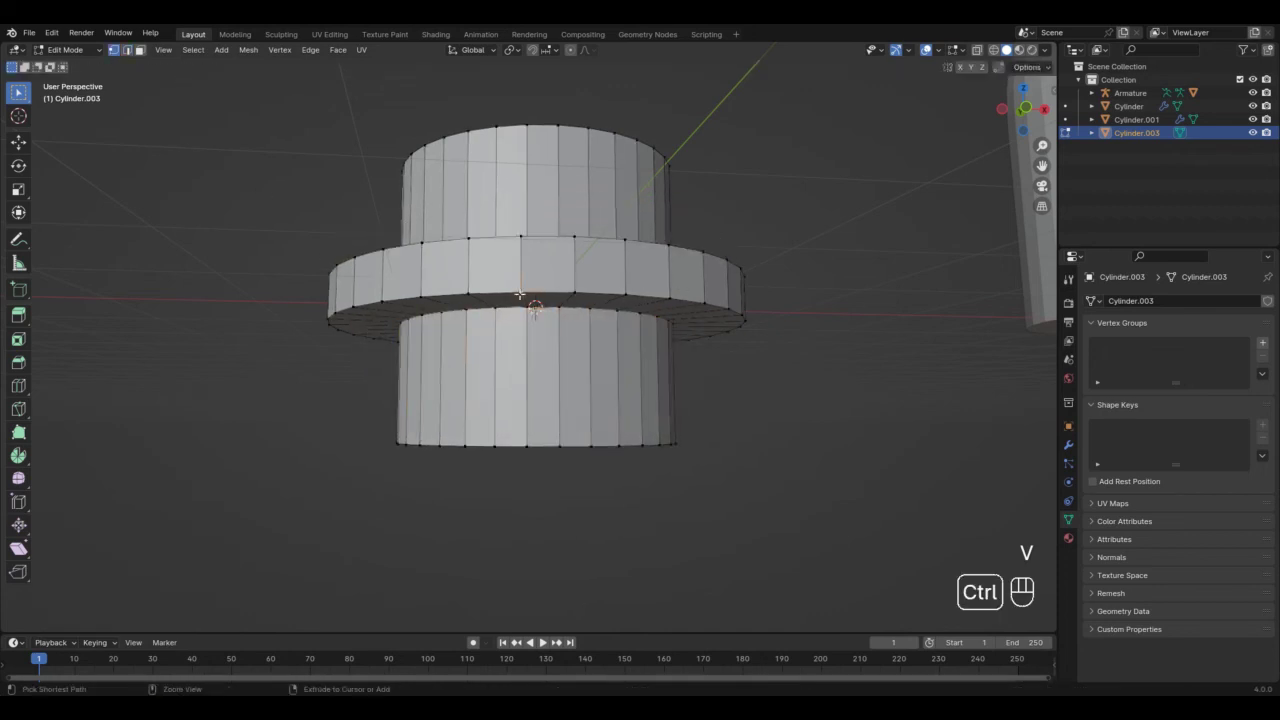
key(ctrl+l)
middle_drag(536, 284, 538, 325)
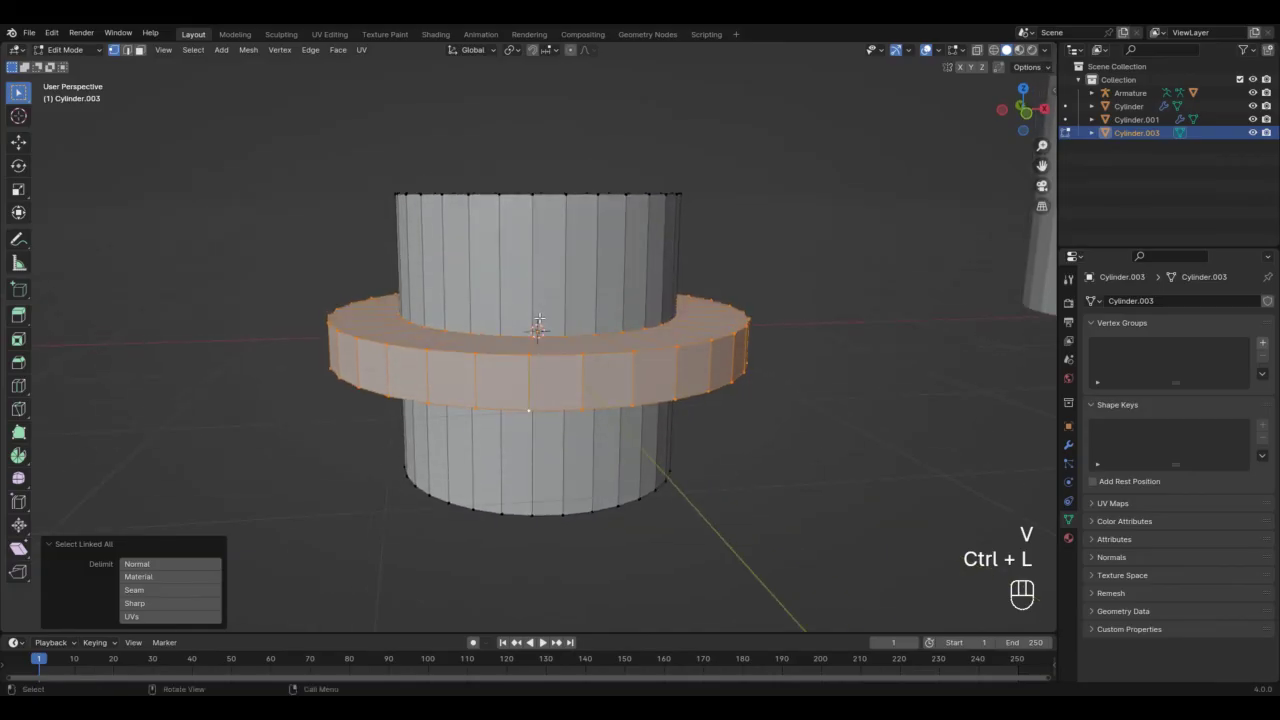
key(h)
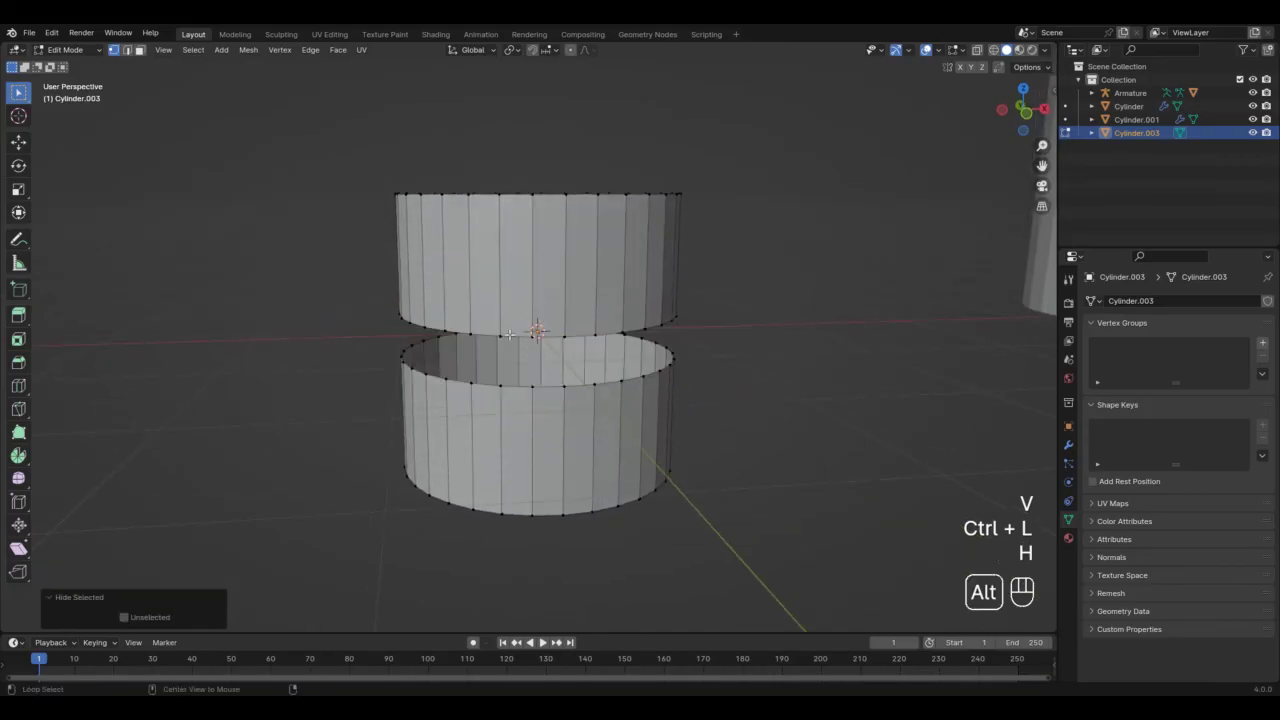
Bridge the two facing open edge loops of the upper and lower cylinder halves.
click(127, 55)
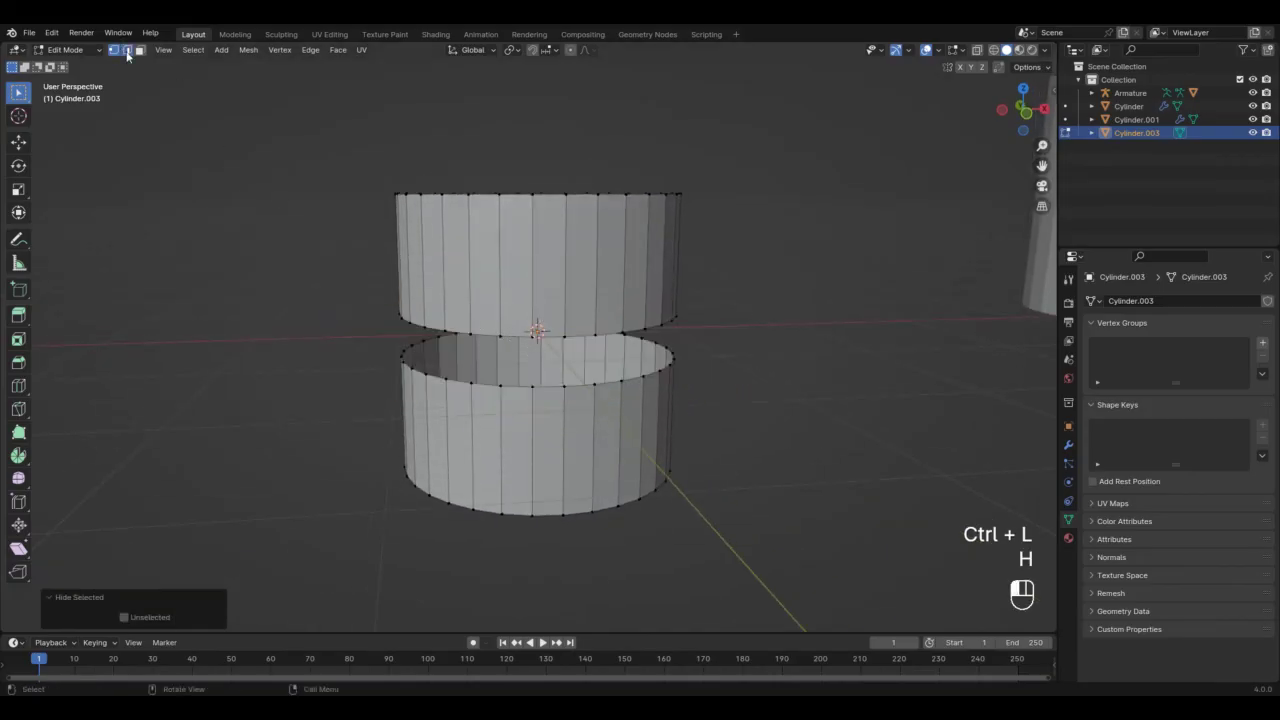
alt+click(513, 334)
alt+shift+click(513, 335)
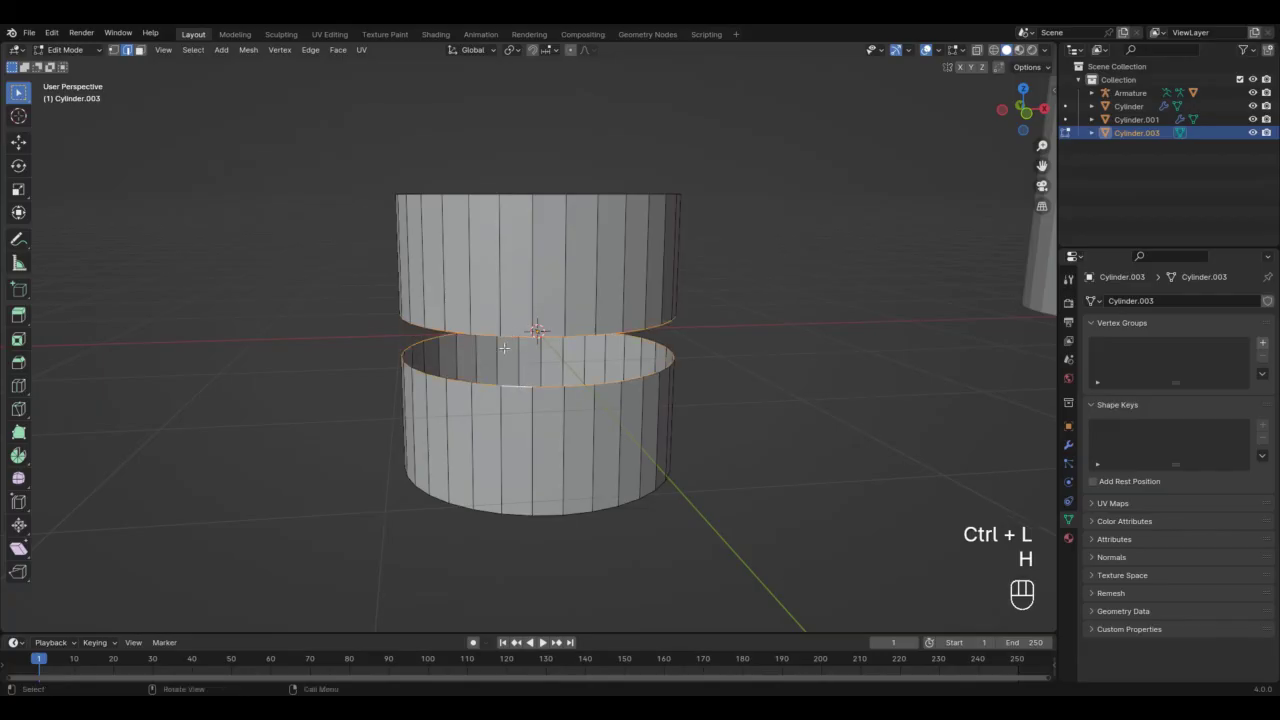
key(ctrl+e)
click(486, 352)
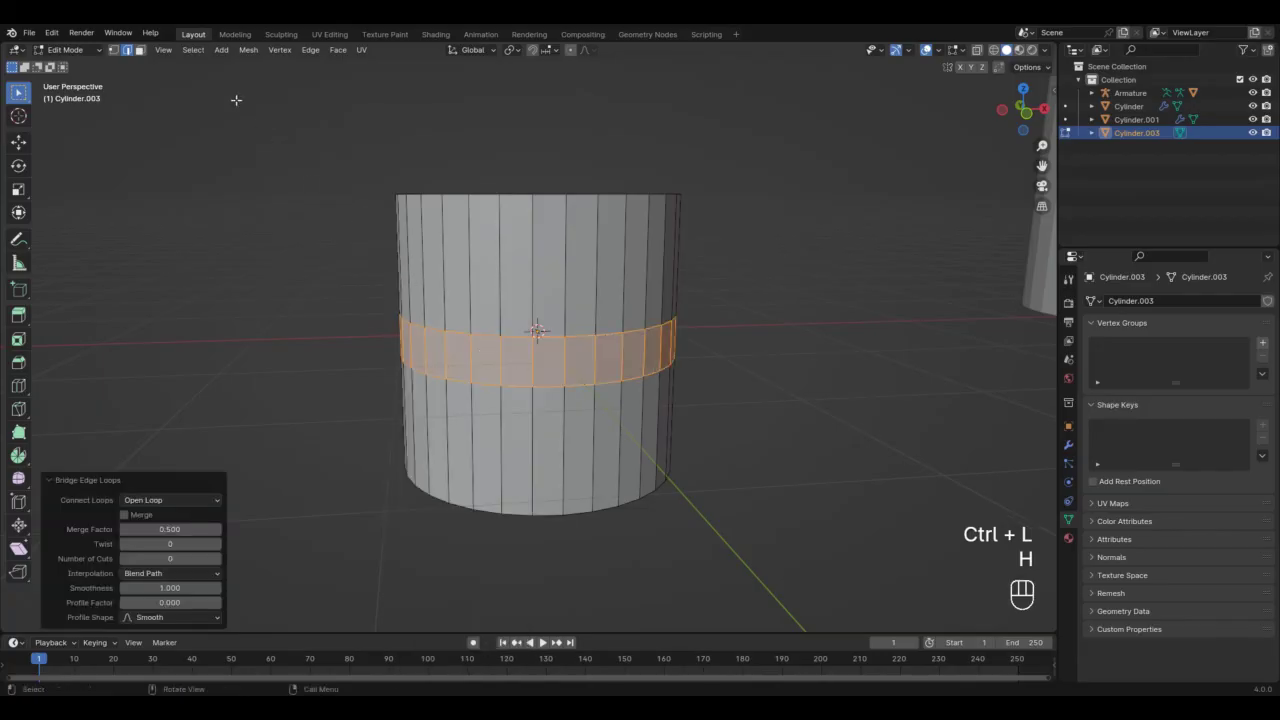
Dissolve the two circular edge loops bounding the bridged band around the cylinder.
alt+click(455, 333)
alt+shift+click(458, 385)
key(ctrl+e)
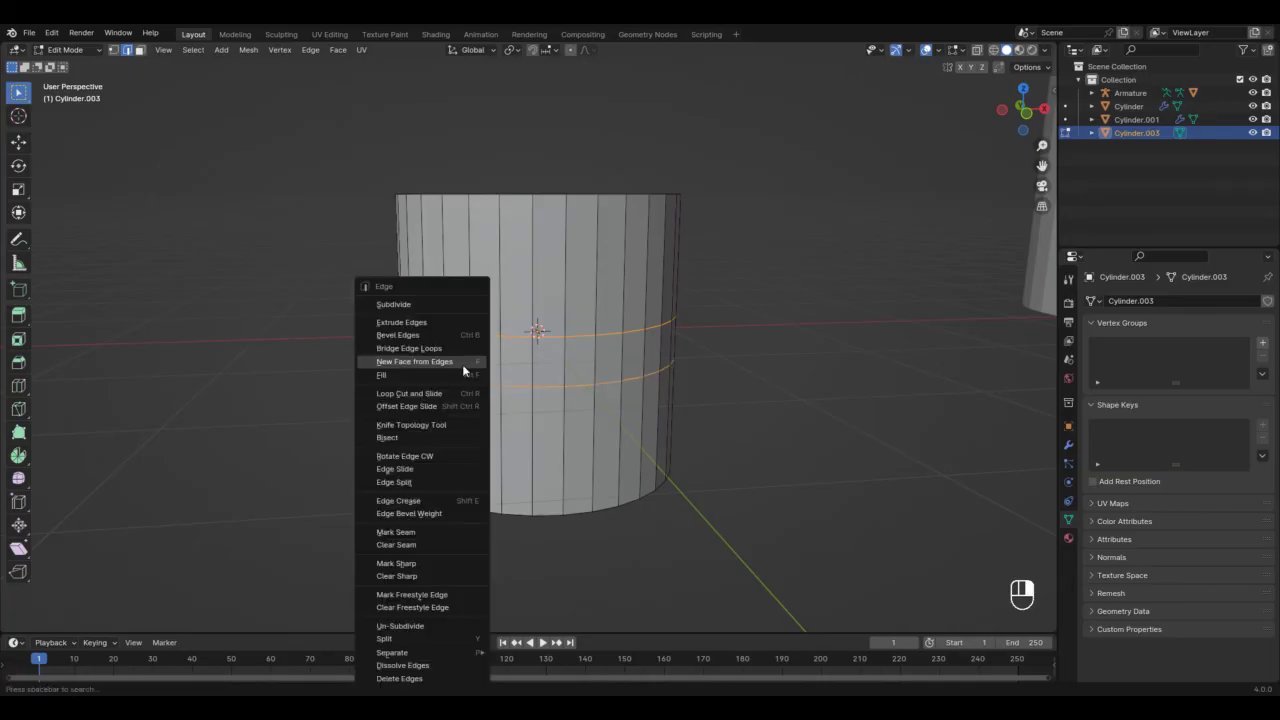
click(440, 481)
key(x)
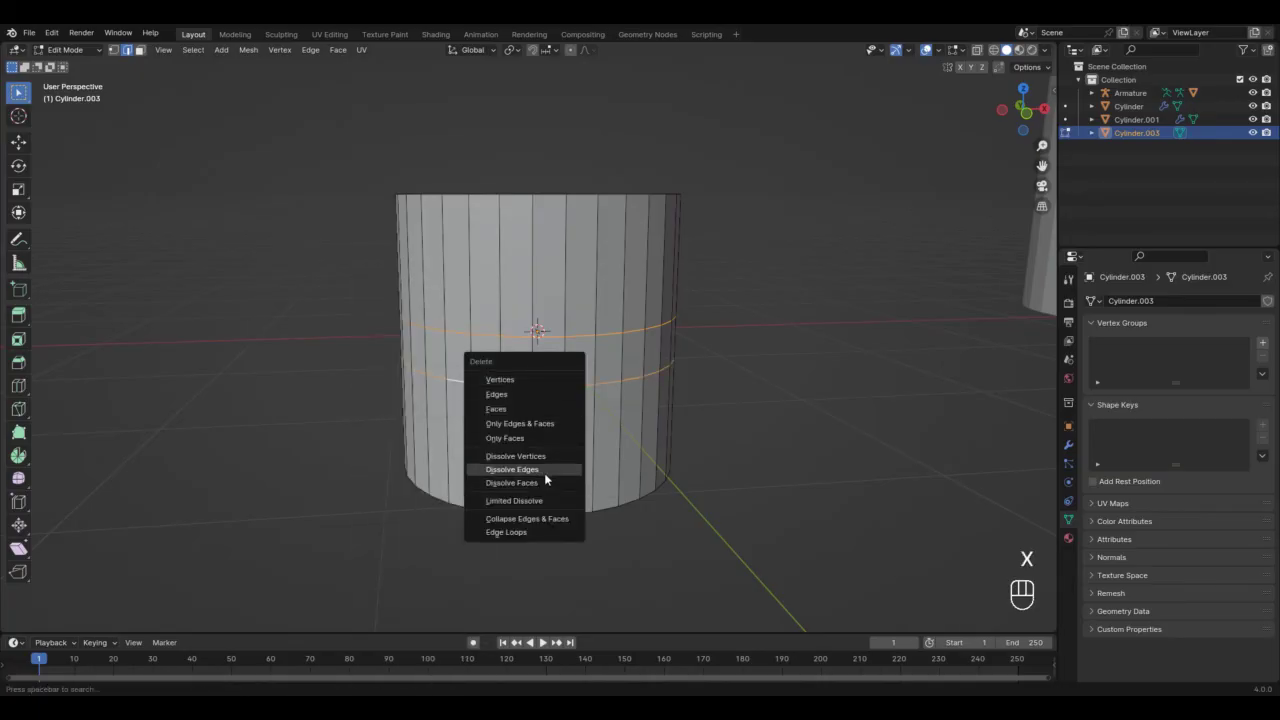
click(543, 473)
Reveal the hidden flange and reduce the selection to one front edge on its upper rim.
middle_drag(567, 252, 593, 316)
key(alt+h)
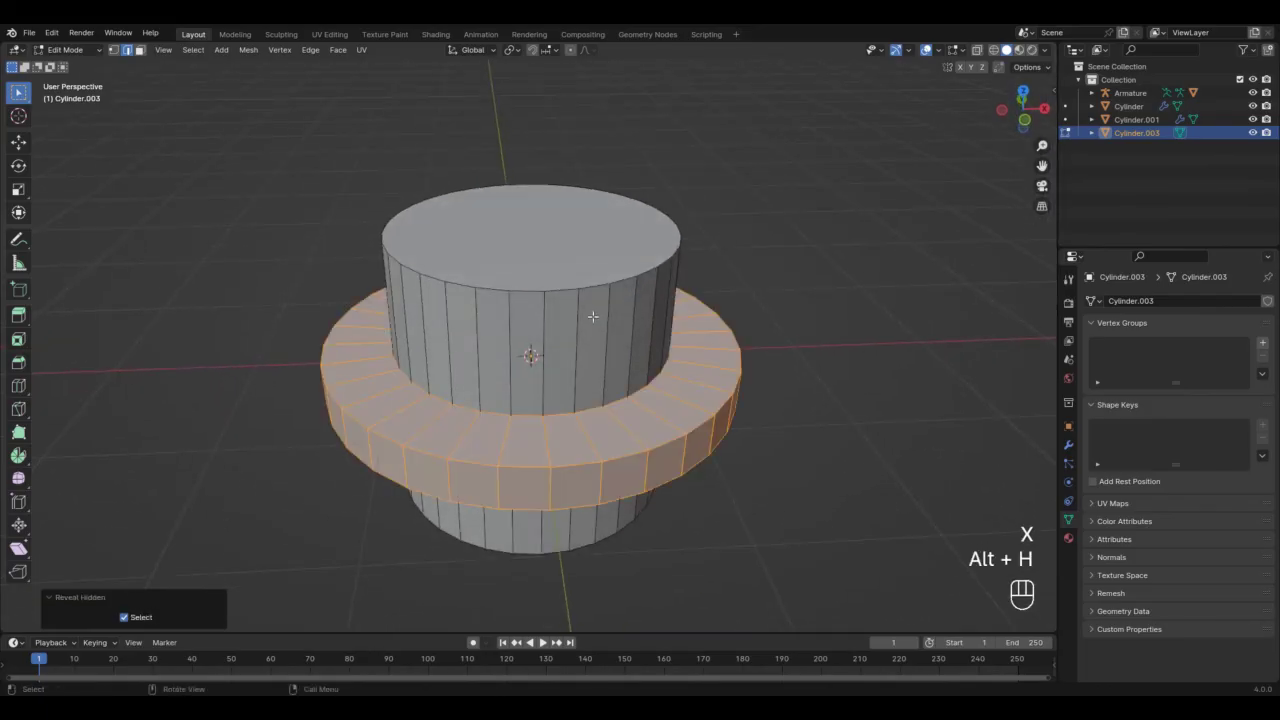
click(530, 460)
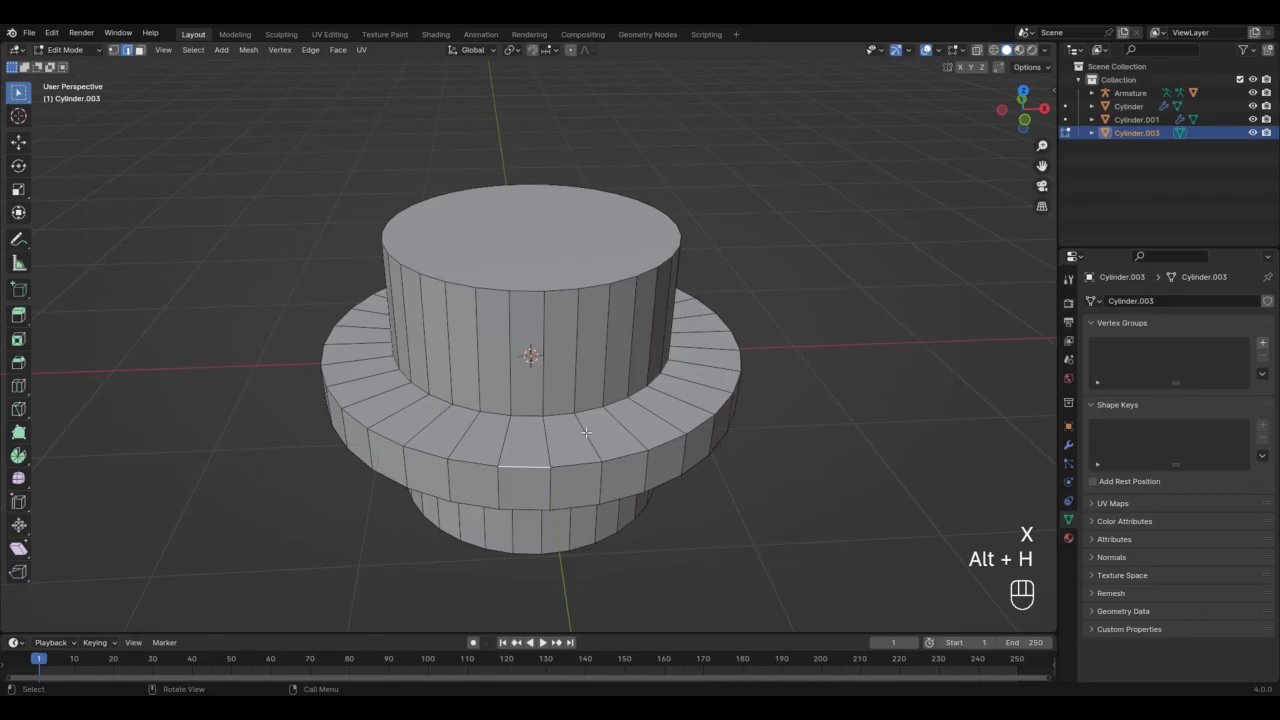
Add a centred loop cut across a front flange segment and bevel it into a narrow strip about 0.0532 m wide.
key(ctrl+r)
click(526, 435)
click(526, 435)
key(ctrl+b)
click(556, 445)
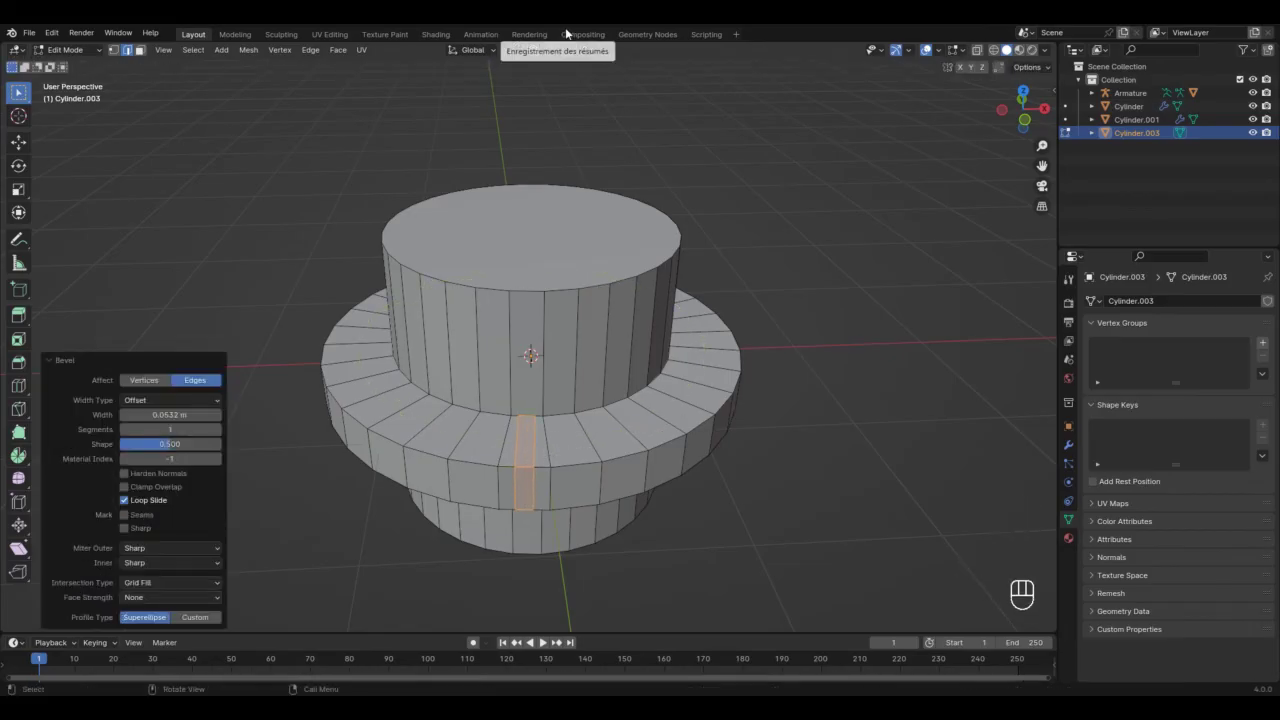
Extrude the narrow flange strip and scale it outward on Y and Z only, excluding X, to form a raised rib.
shift+click(551, 442)
key(e)
key(s)
key(shift+x)
key(shift+x)
click(843, 474)
Examine the raised rib on the flange and the place where it meets the cylinder wall.
middle_drag(843, 474, 525, 378)
scroll(486, 346, up, 2)
key(Tab)
key(Tab)
scroll(455, 386, up, 3)
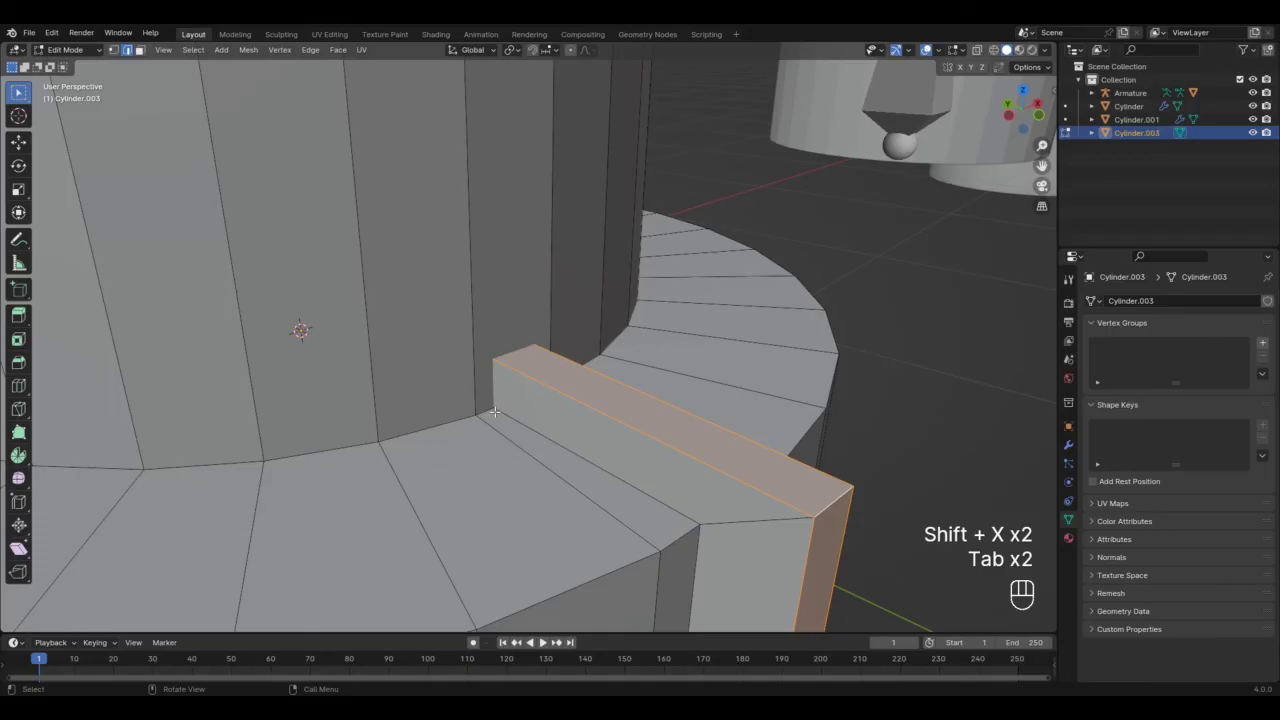
scroll(489, 208, down, 5)
shift+middle_drag(489, 208, 524, 252)
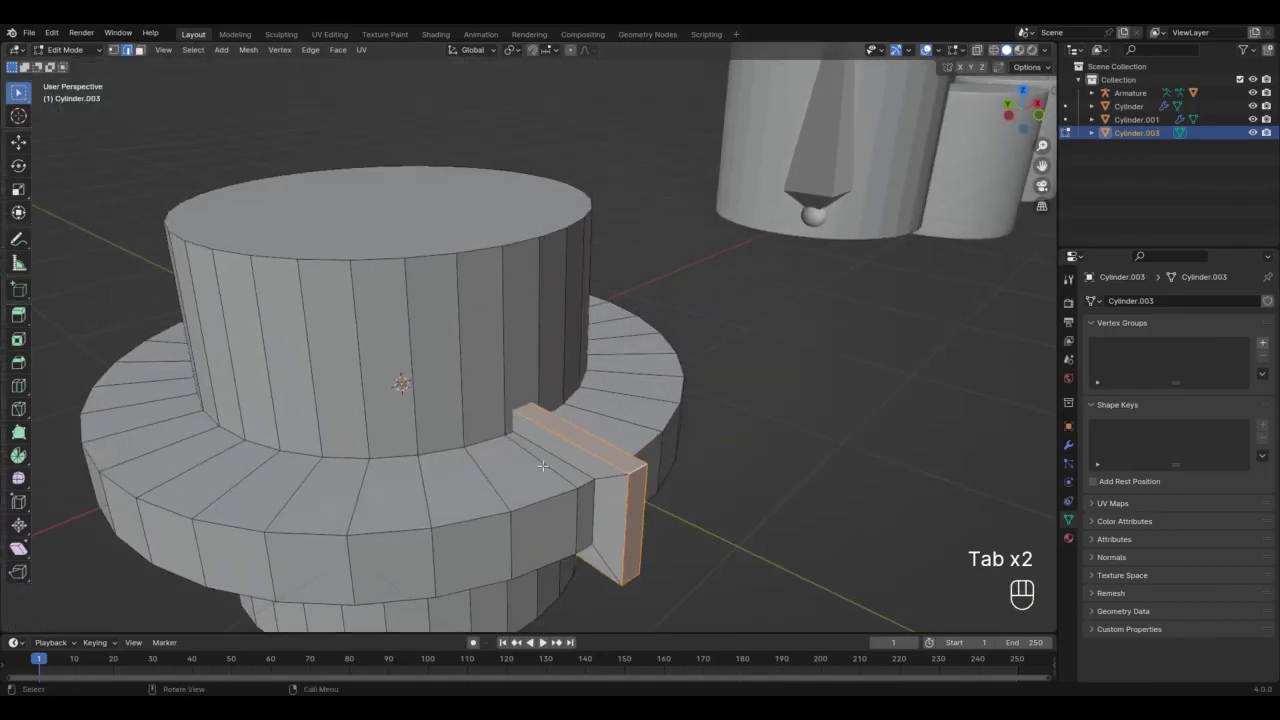